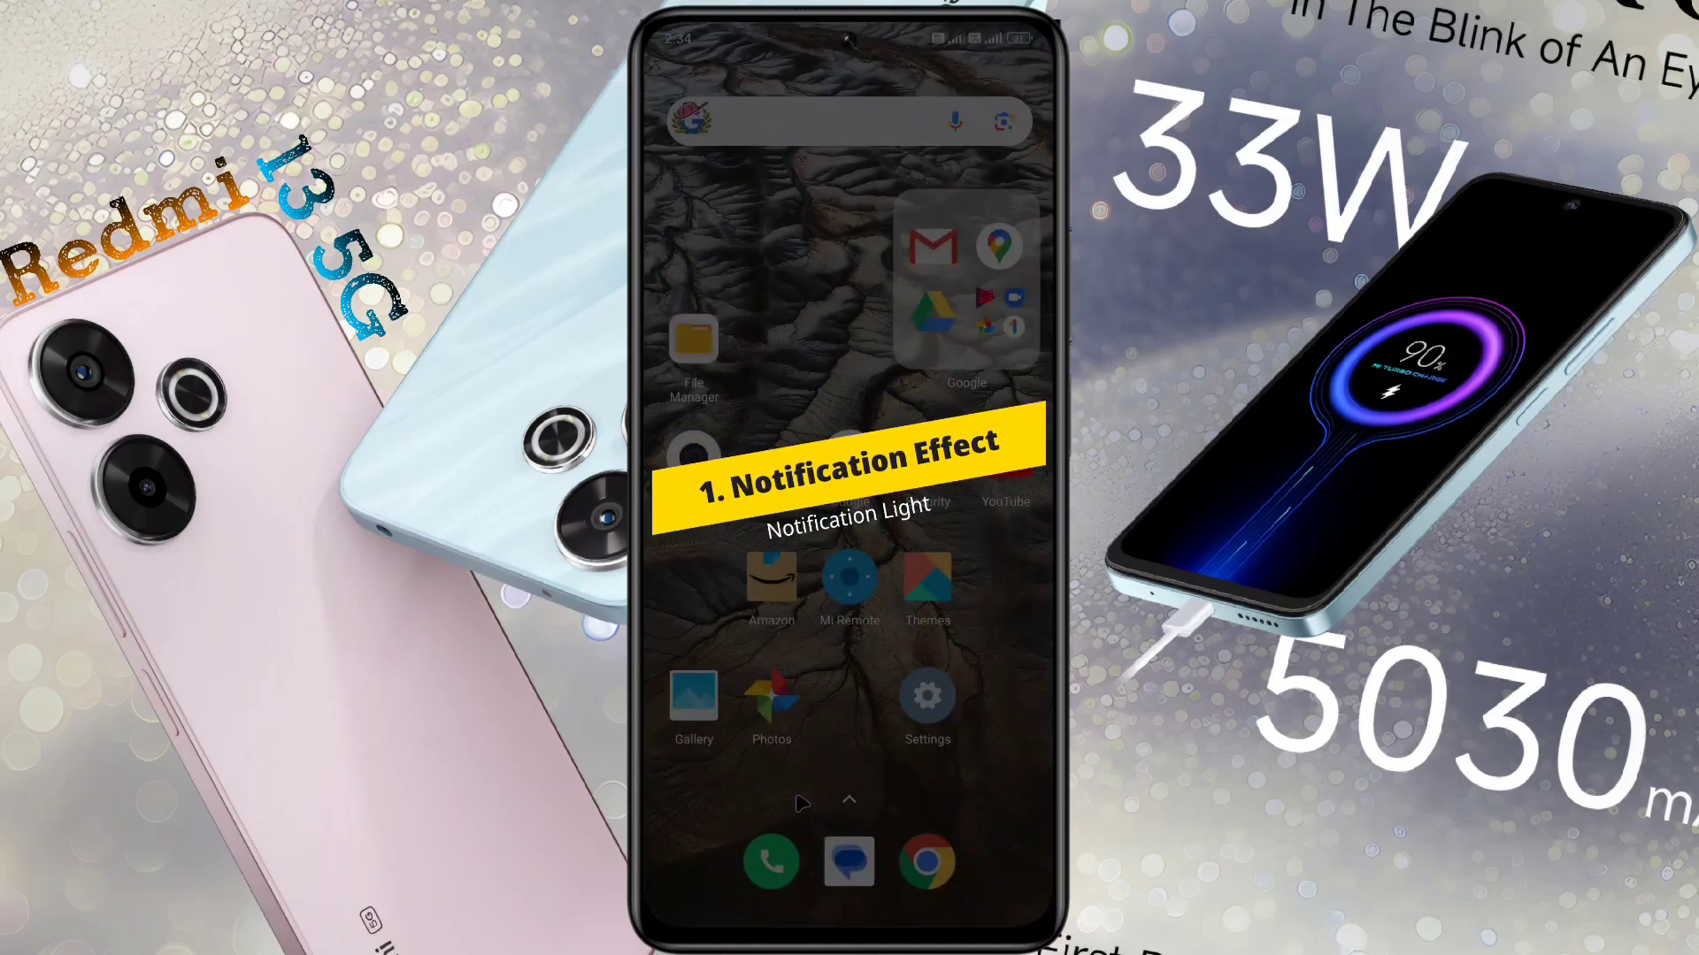
- Open the notification effects in the phone's Wallpaper & personalisation settings
click(929, 697)
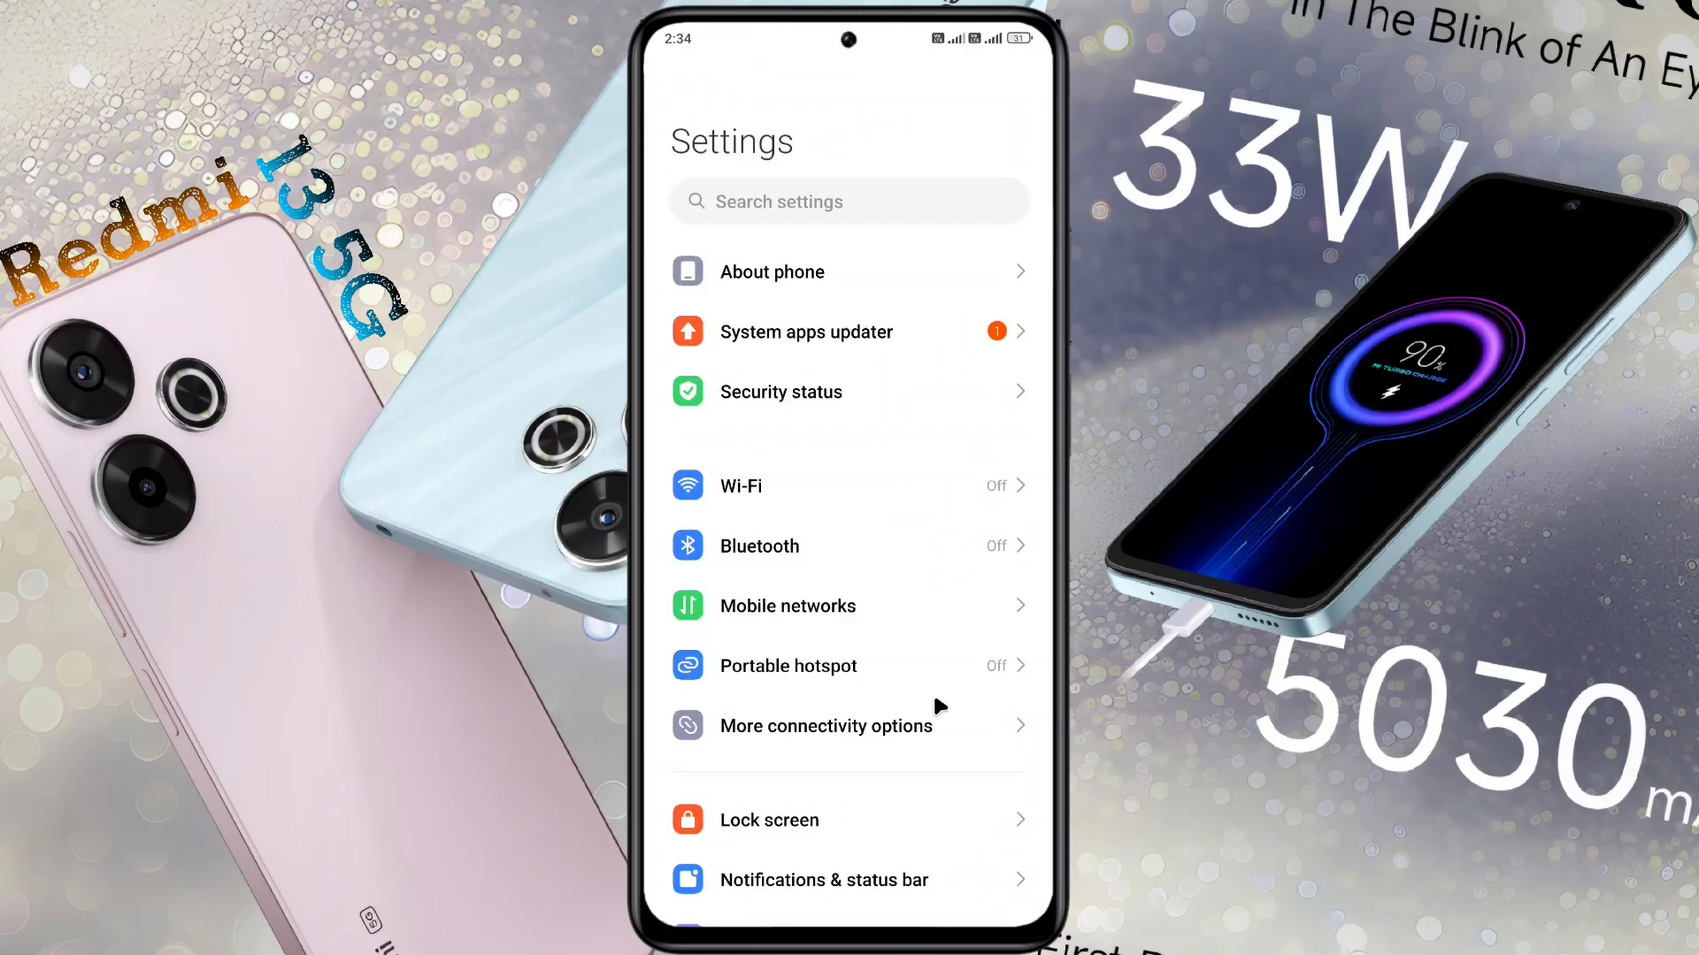
scroll(878, 739, down, 5)
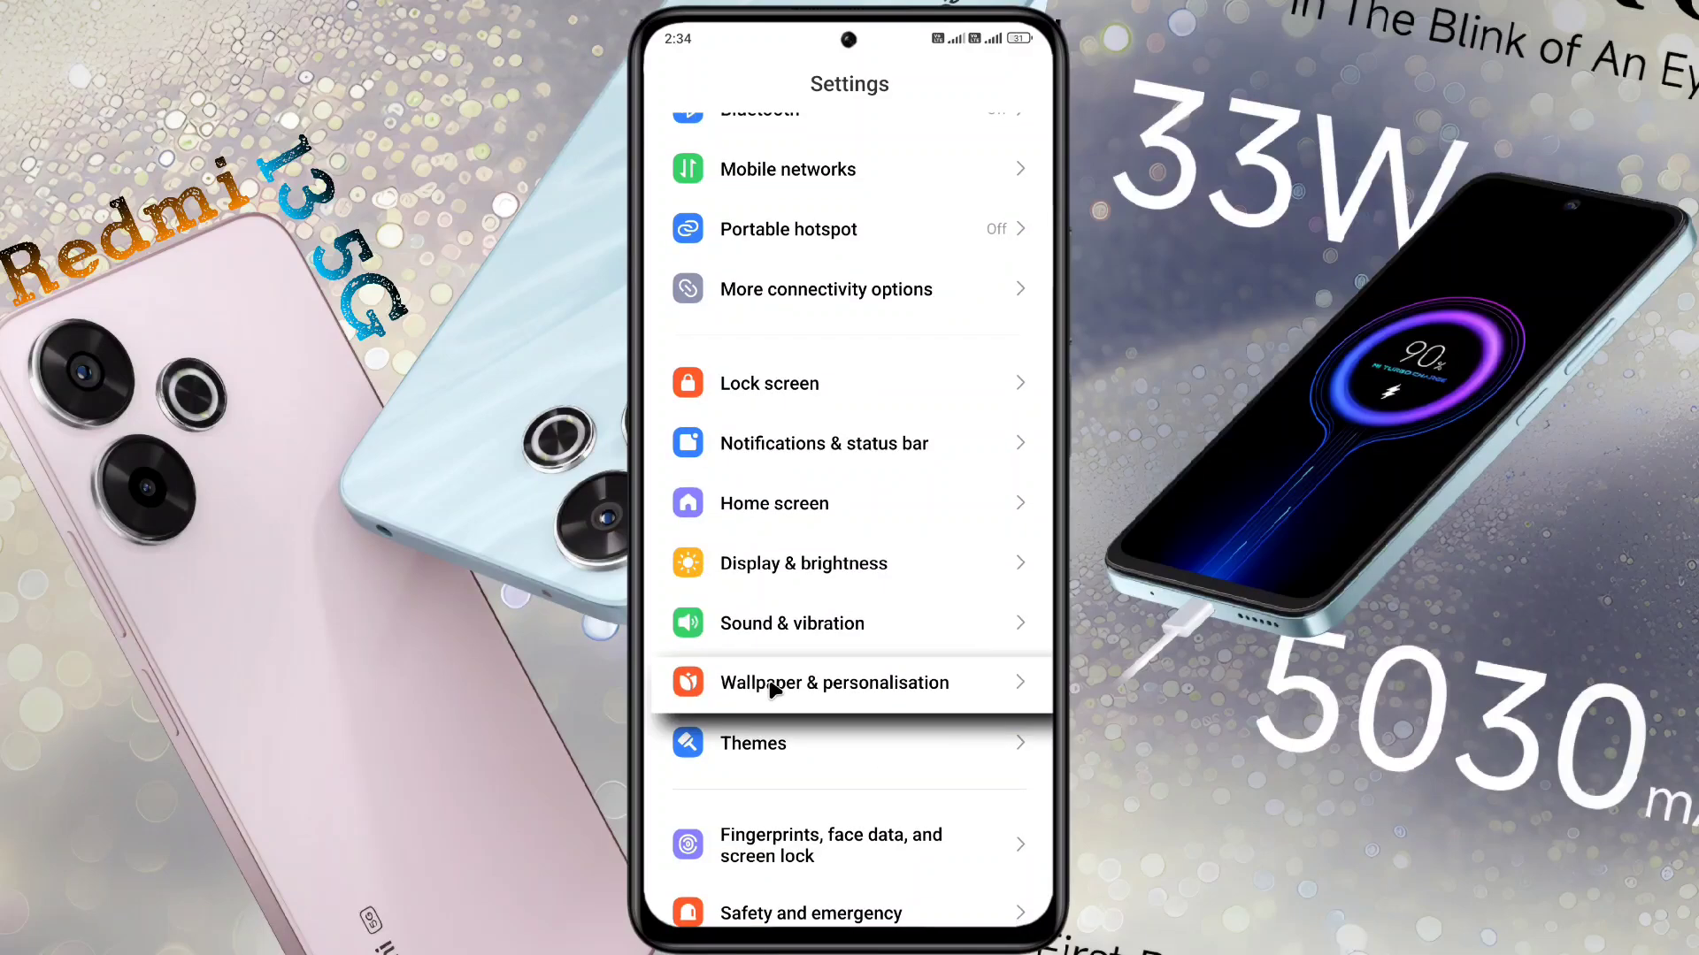
click(868, 691)
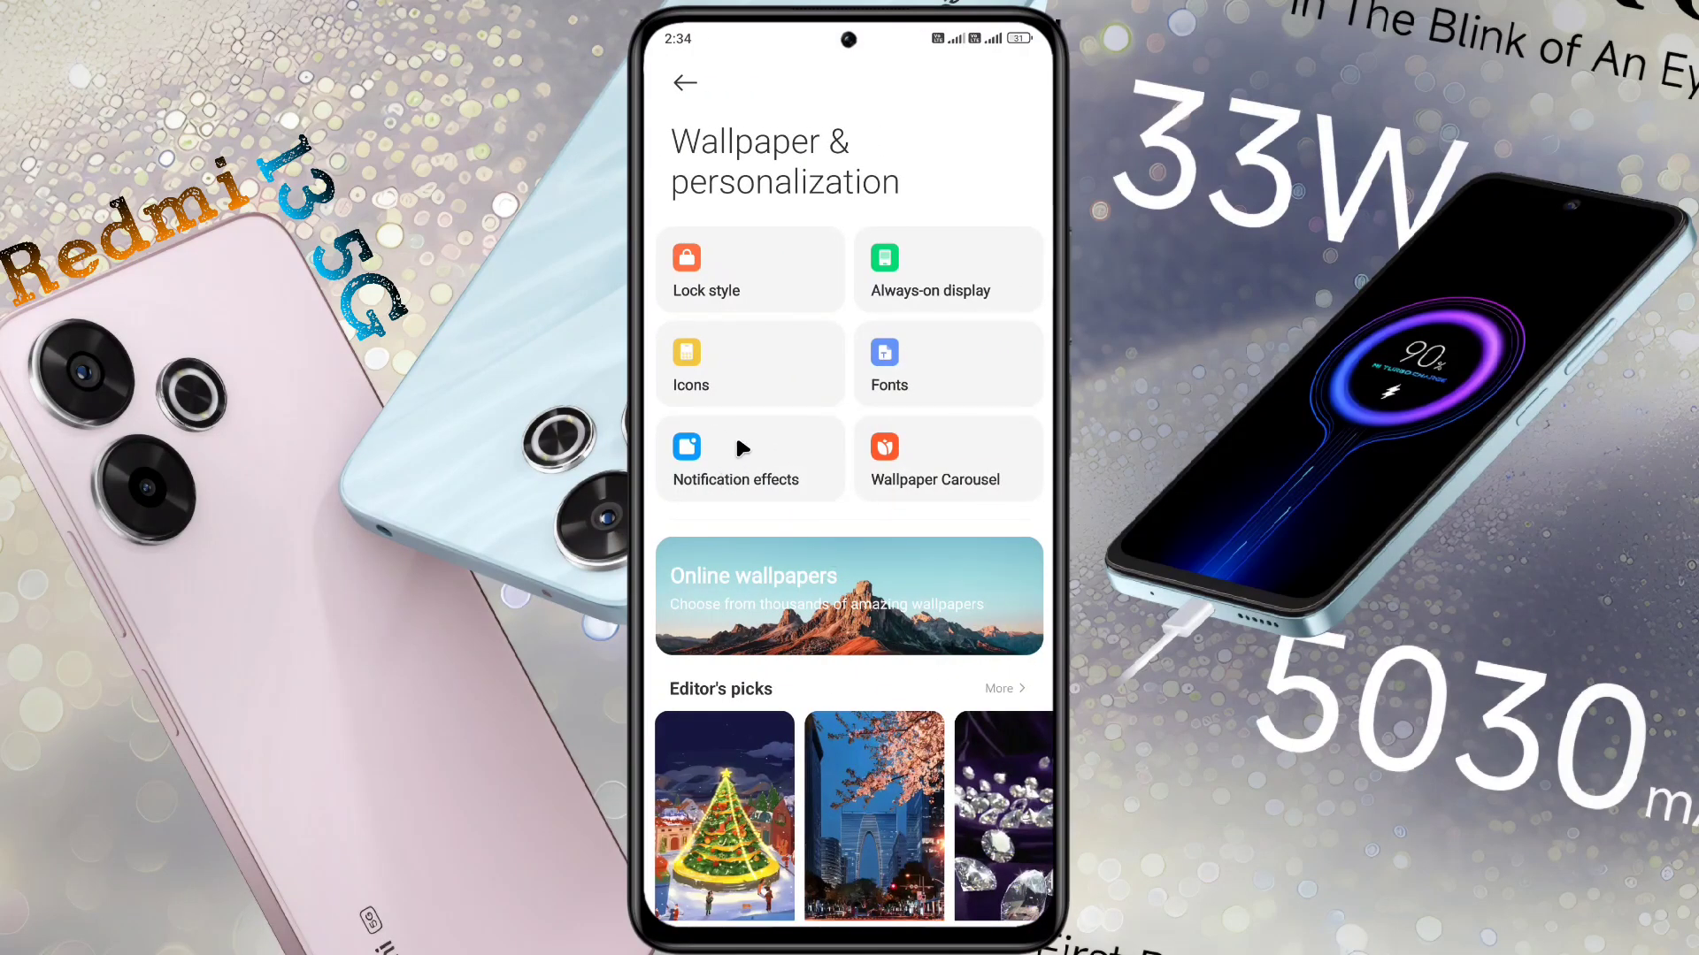
click(733, 470)
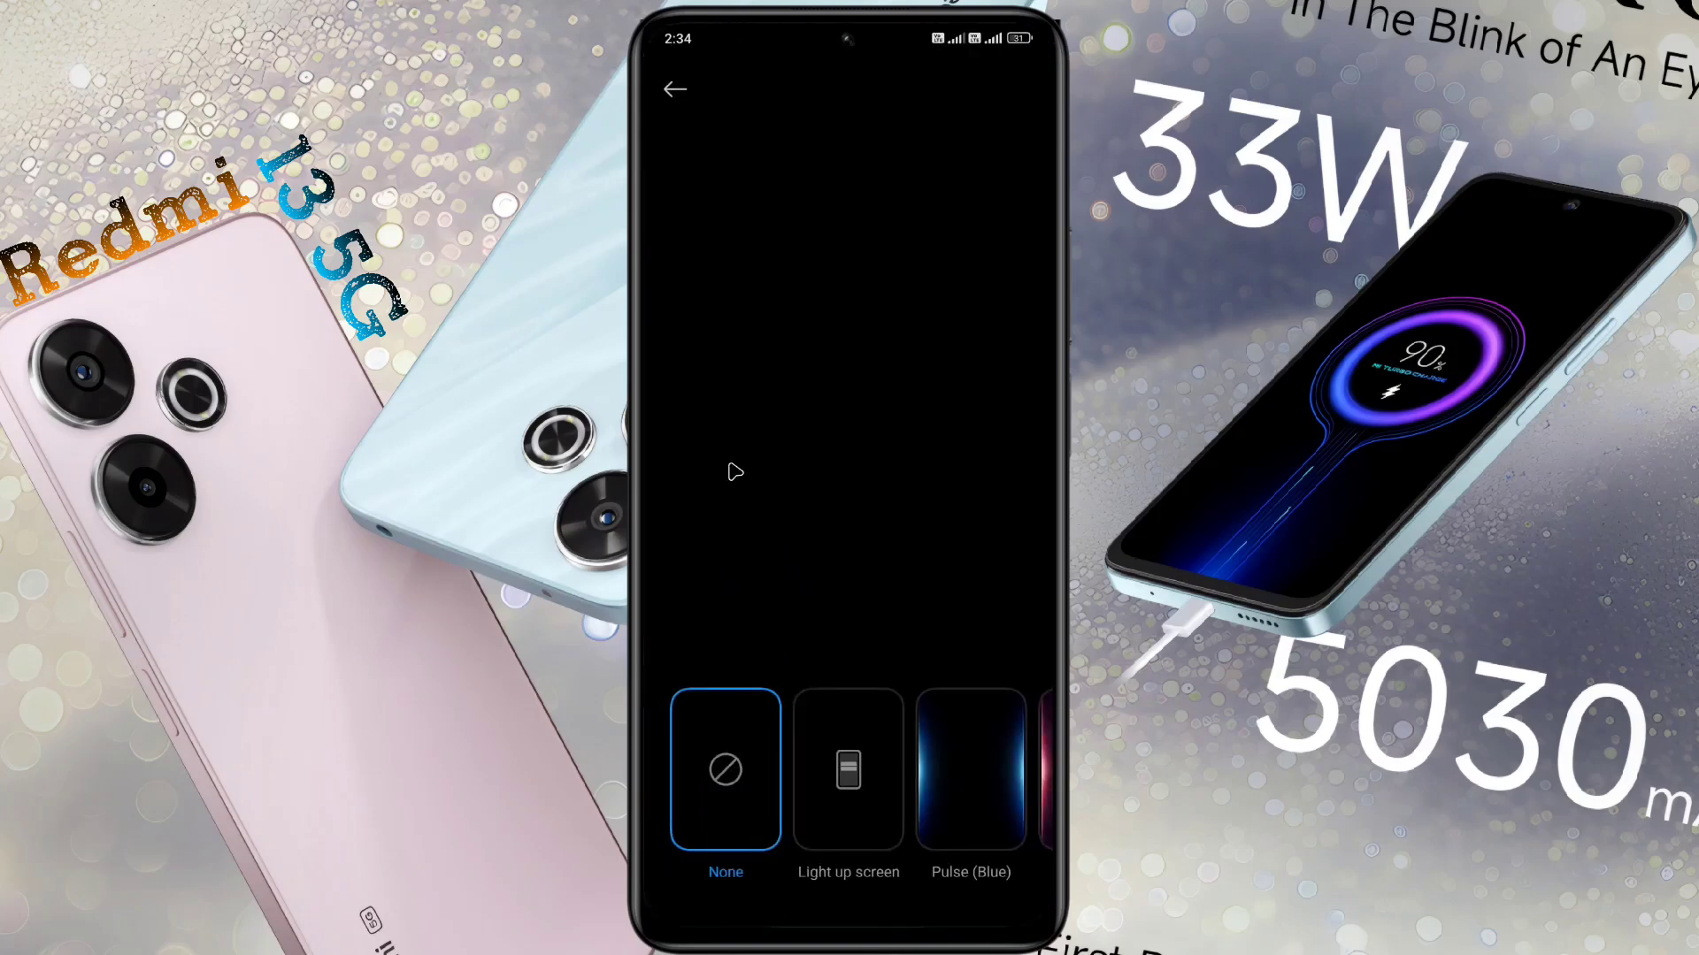
- Try the Light up screen, Pulse (Blue), Pulse (Red) and Starlight notification effects, and test Pulse (Red) on the lock screen
click(840, 725)
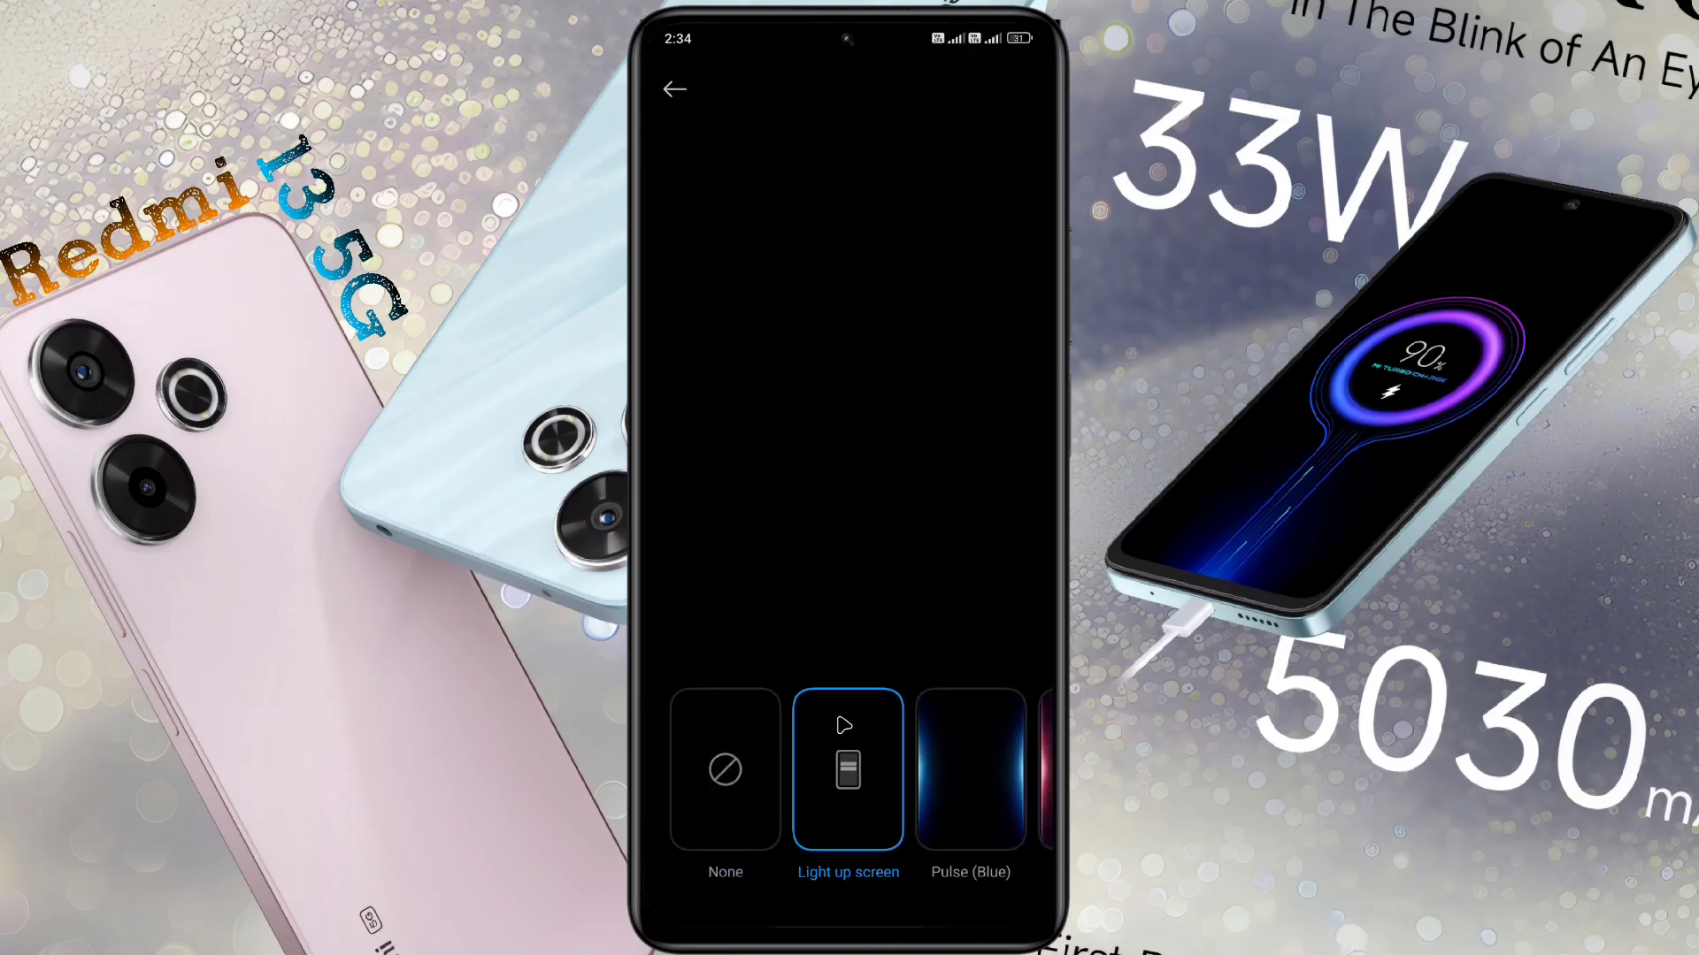
click(948, 766)
click(1000, 769)
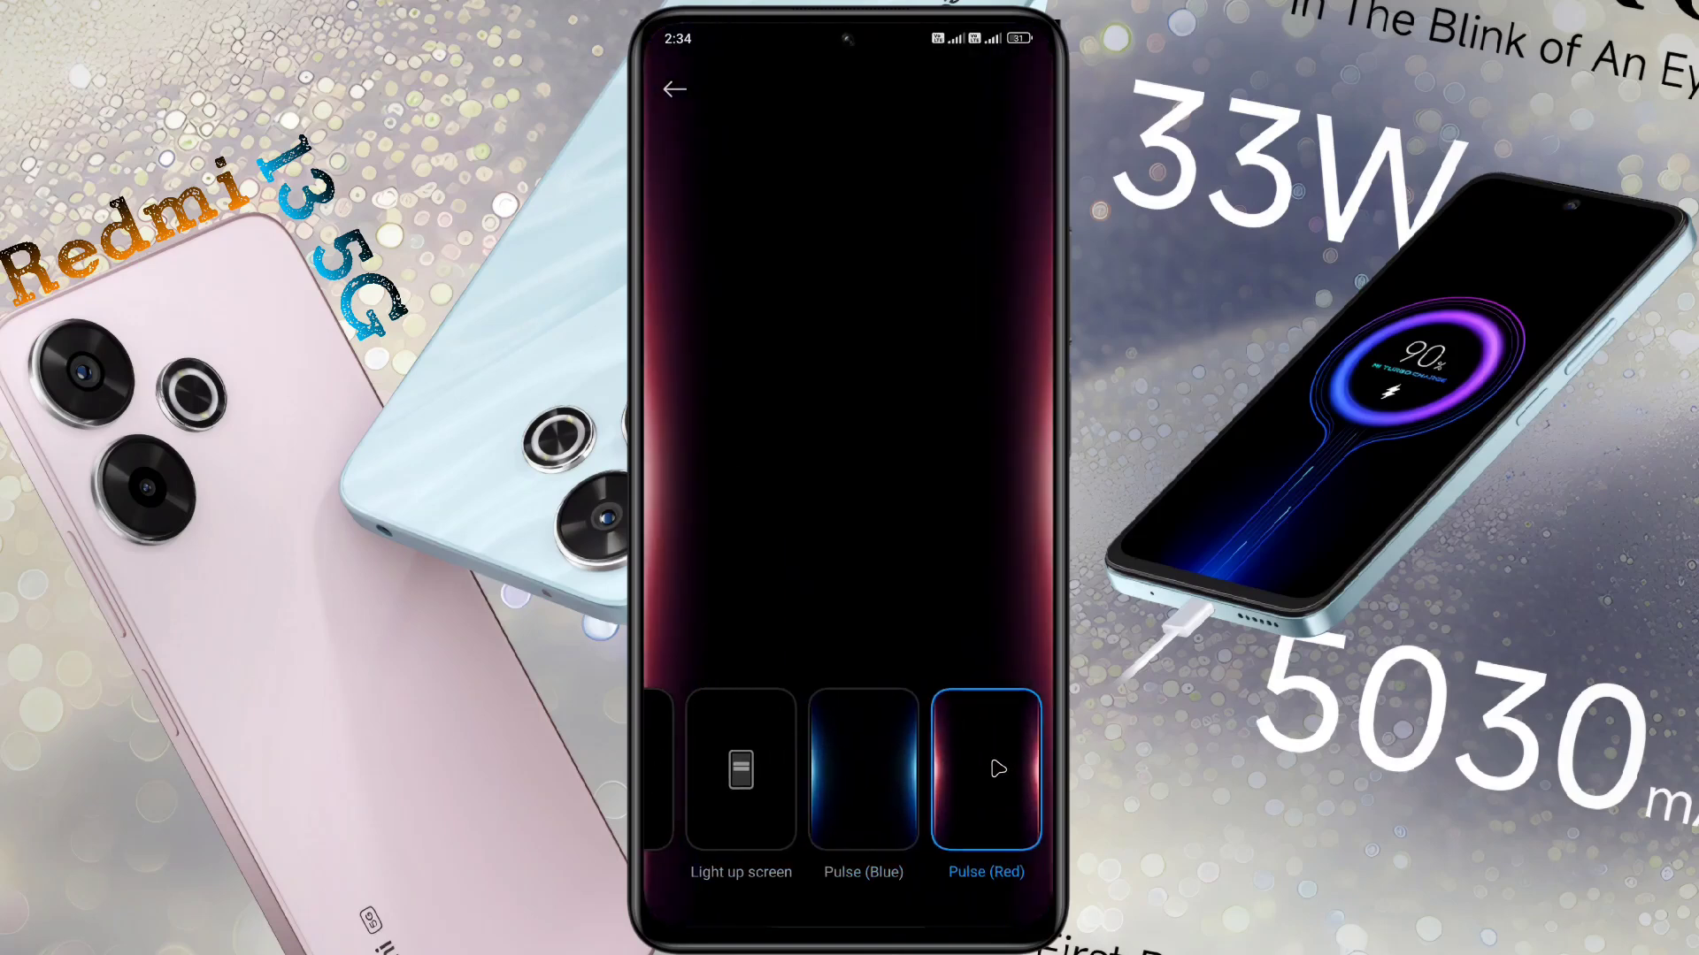
click(998, 770)
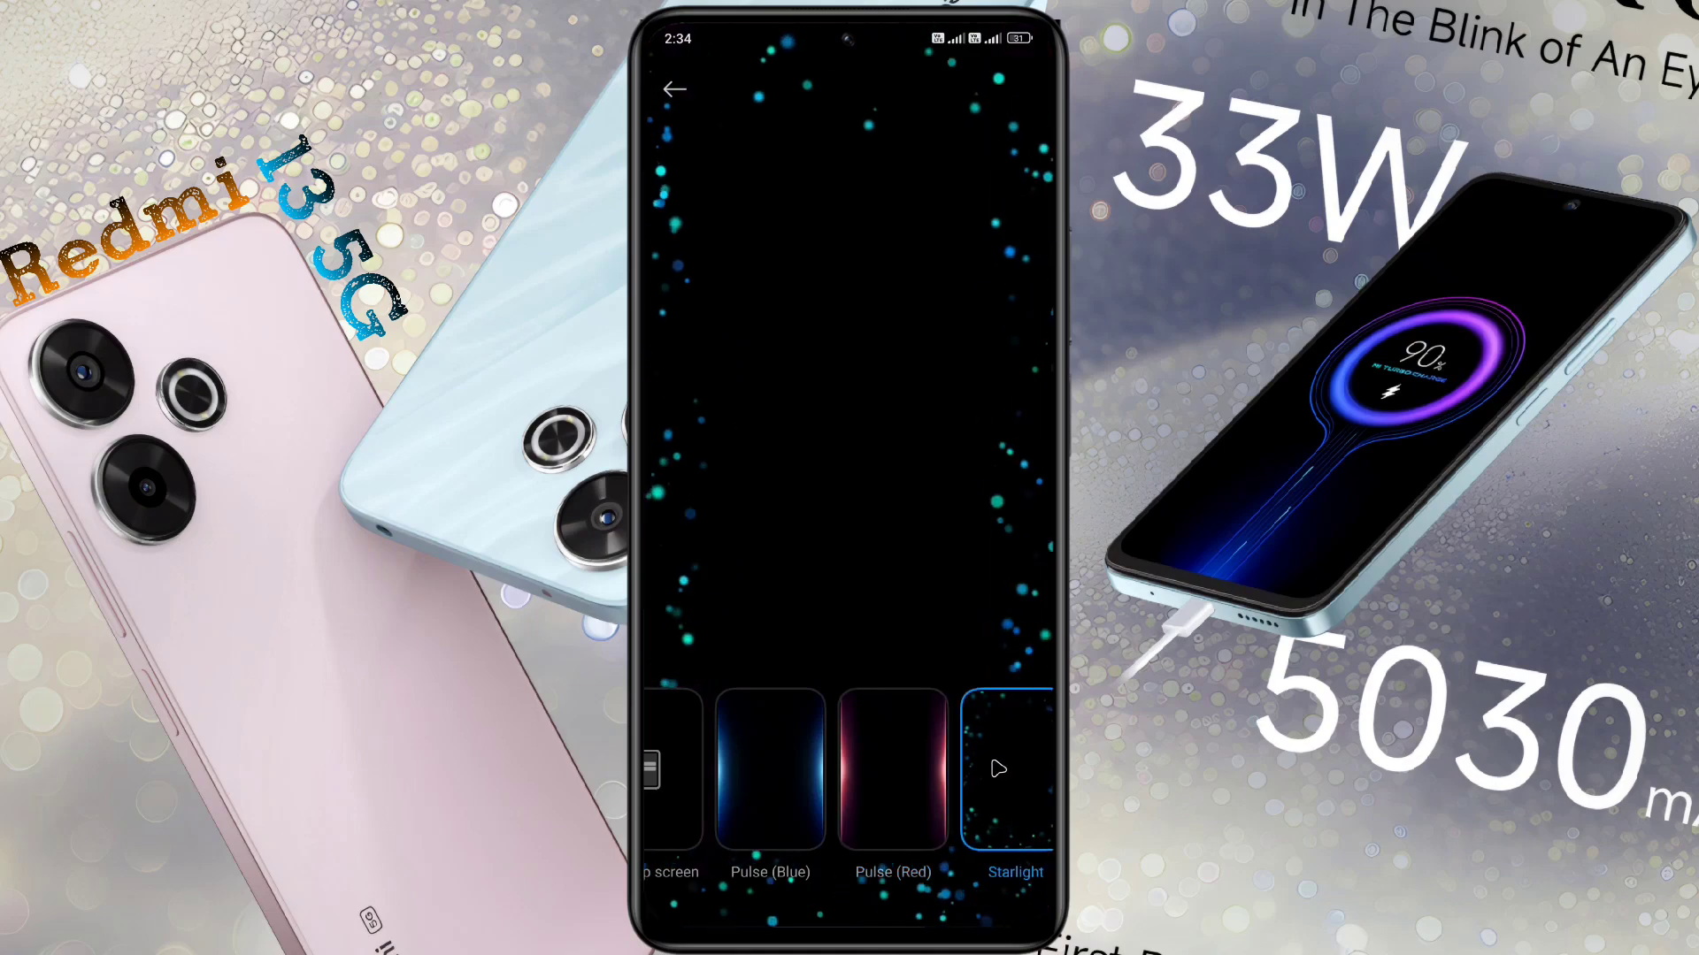
click(863, 774)
middle_click(866, 758)
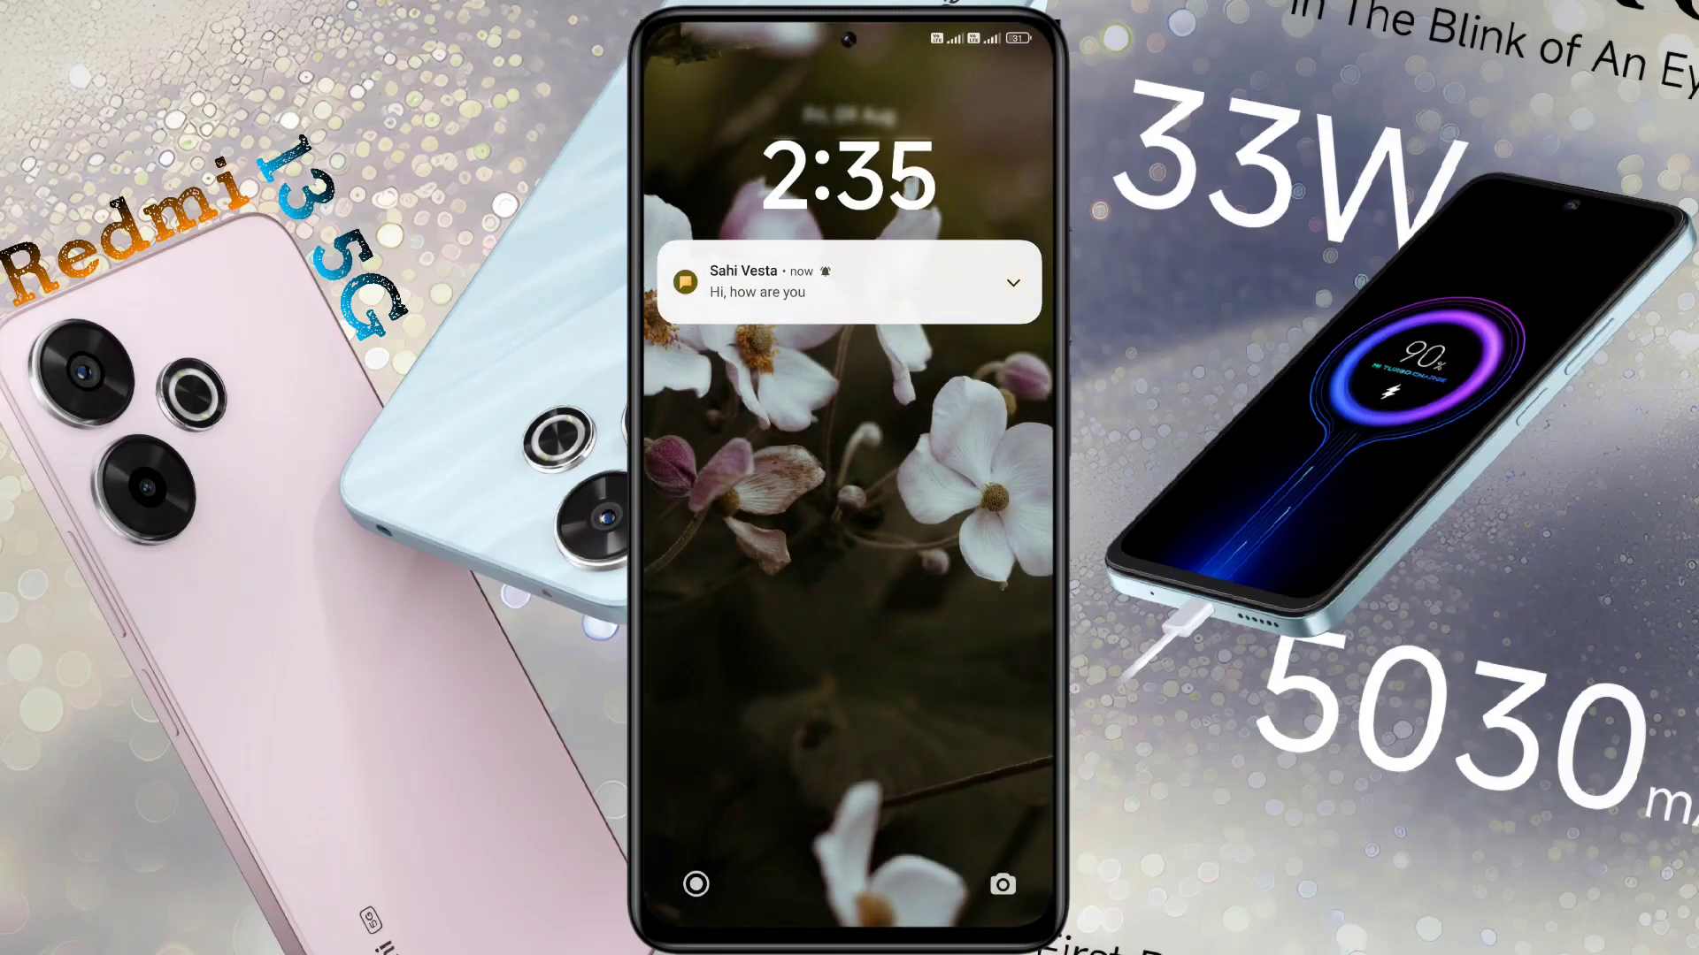
scroll(848, 770, left, 2)
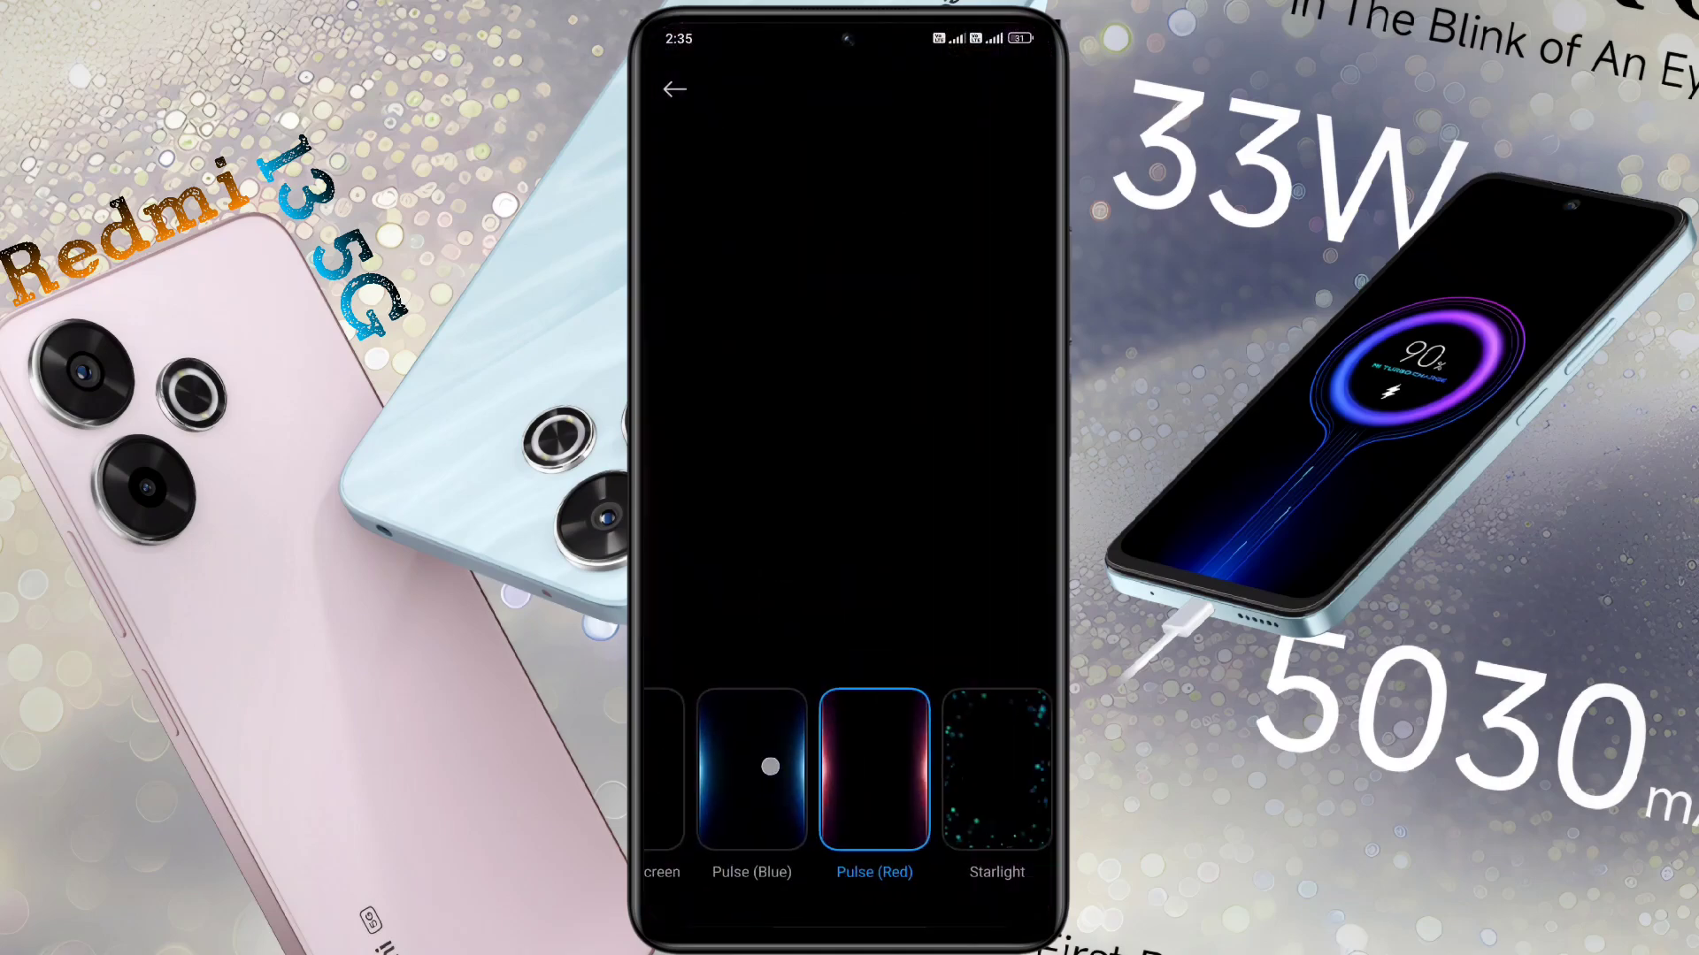
click(726, 770)
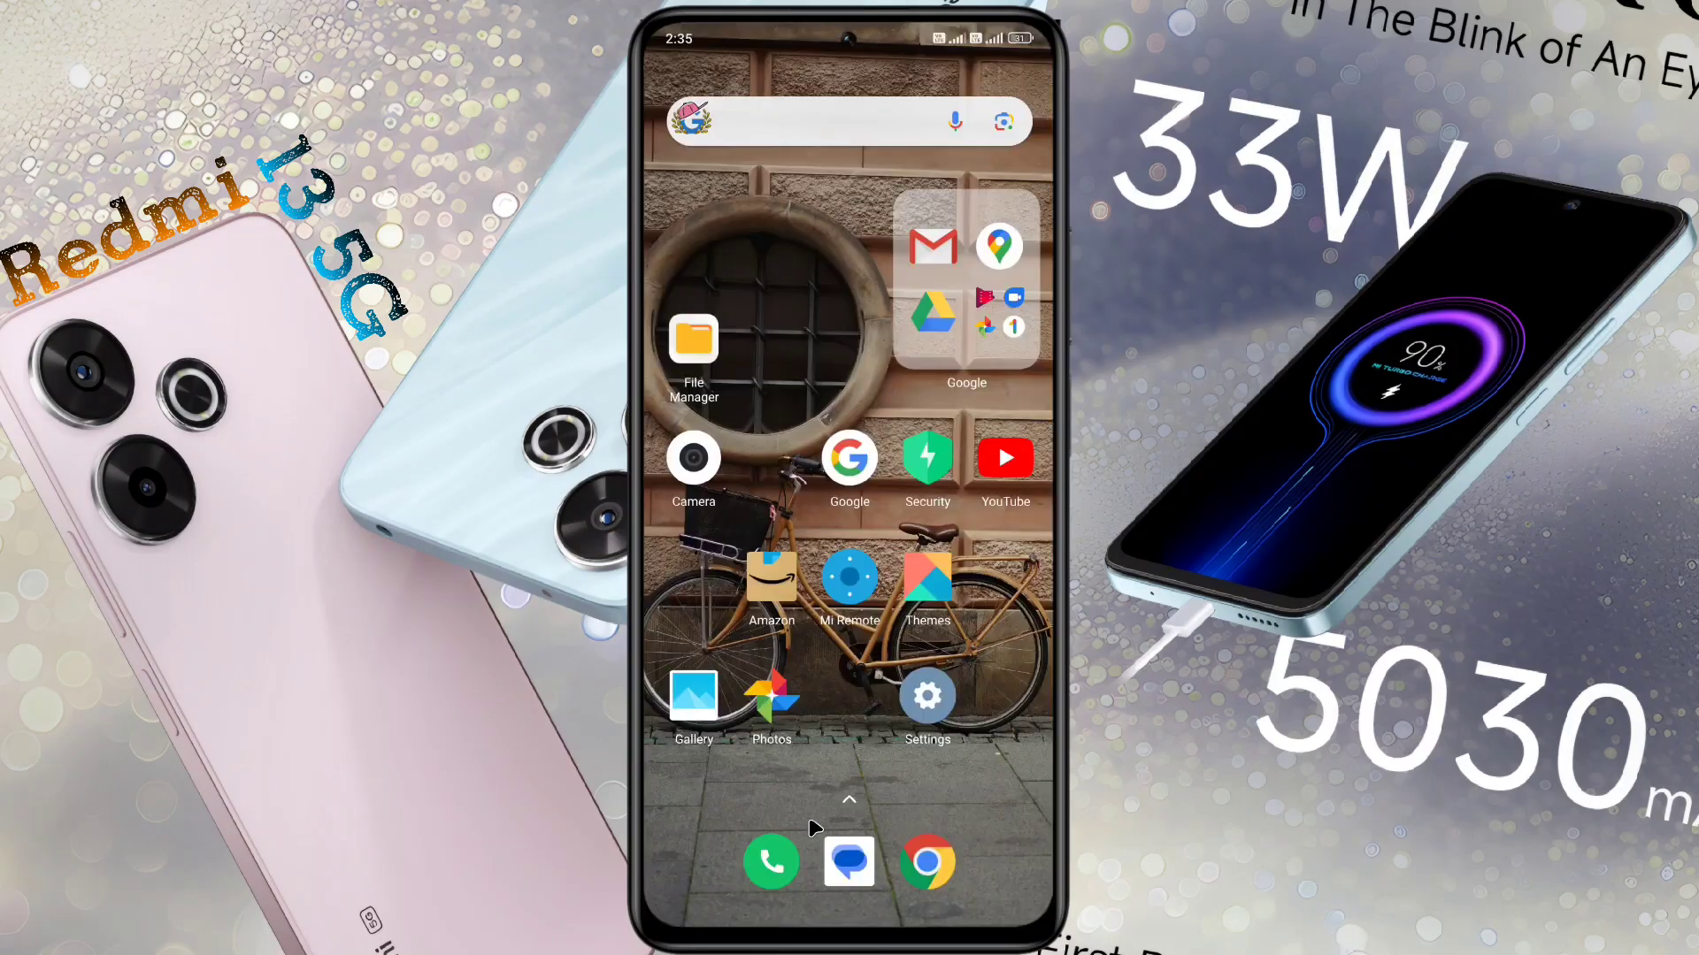
- Open Beam for notifications from the Hearing section of the Accessibility settings
click(912, 696)
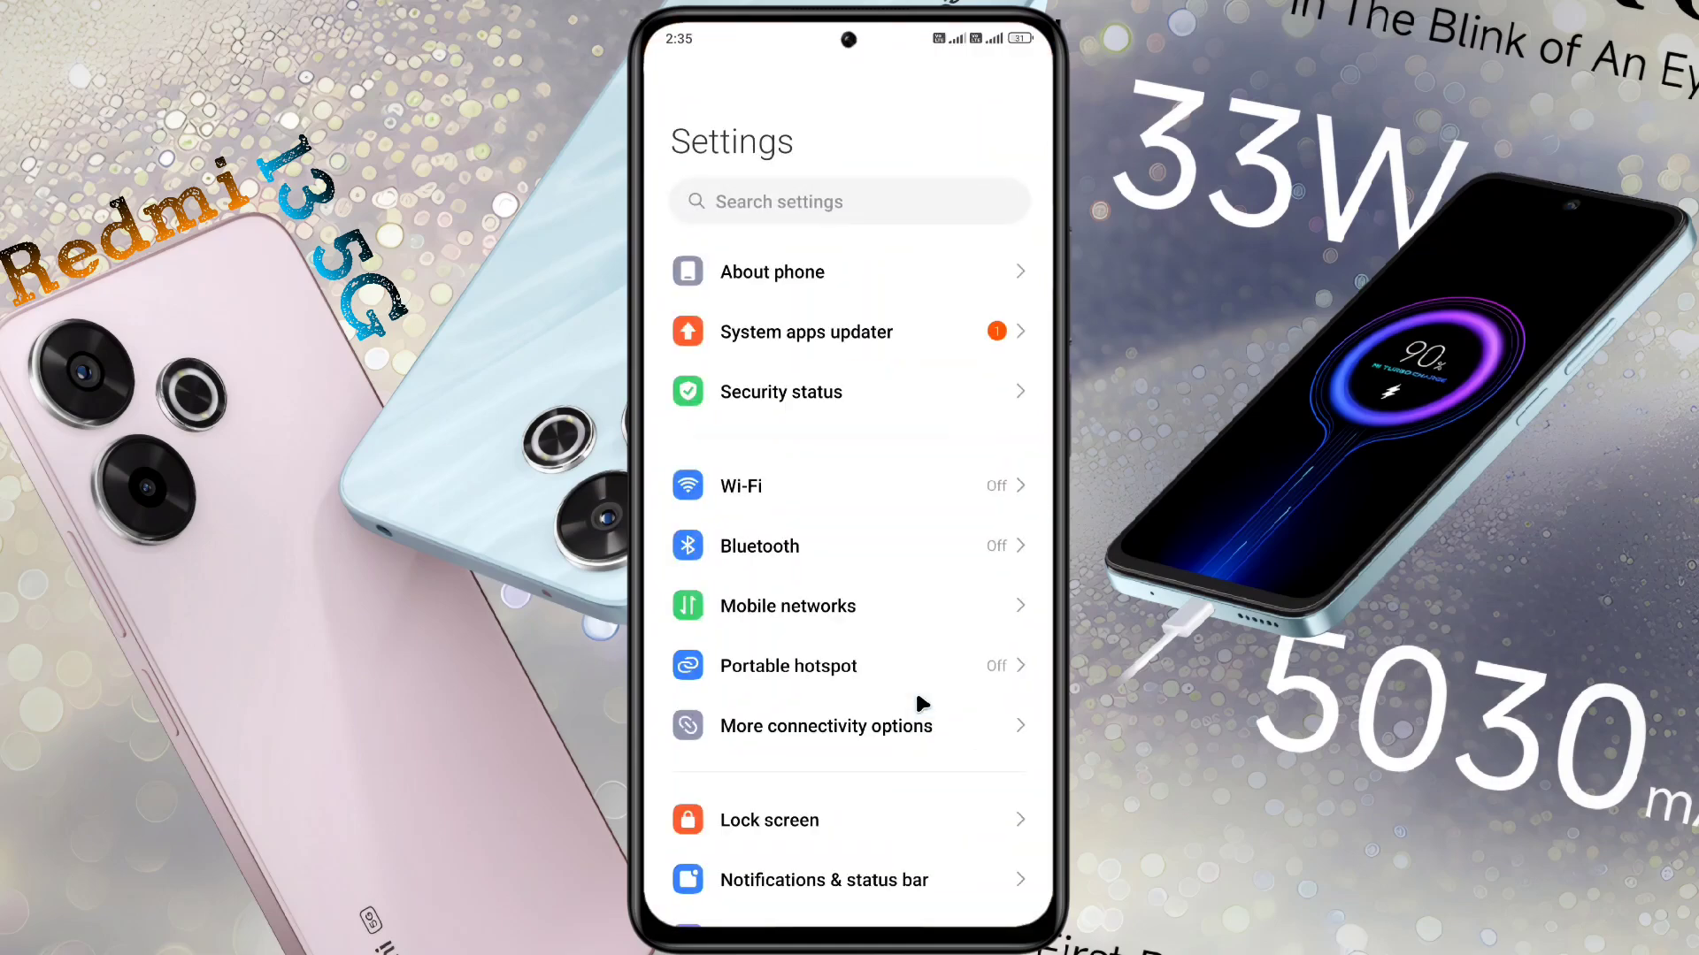
scroll(915, 688, down, 10)
scroll(762, 689, down, 4)
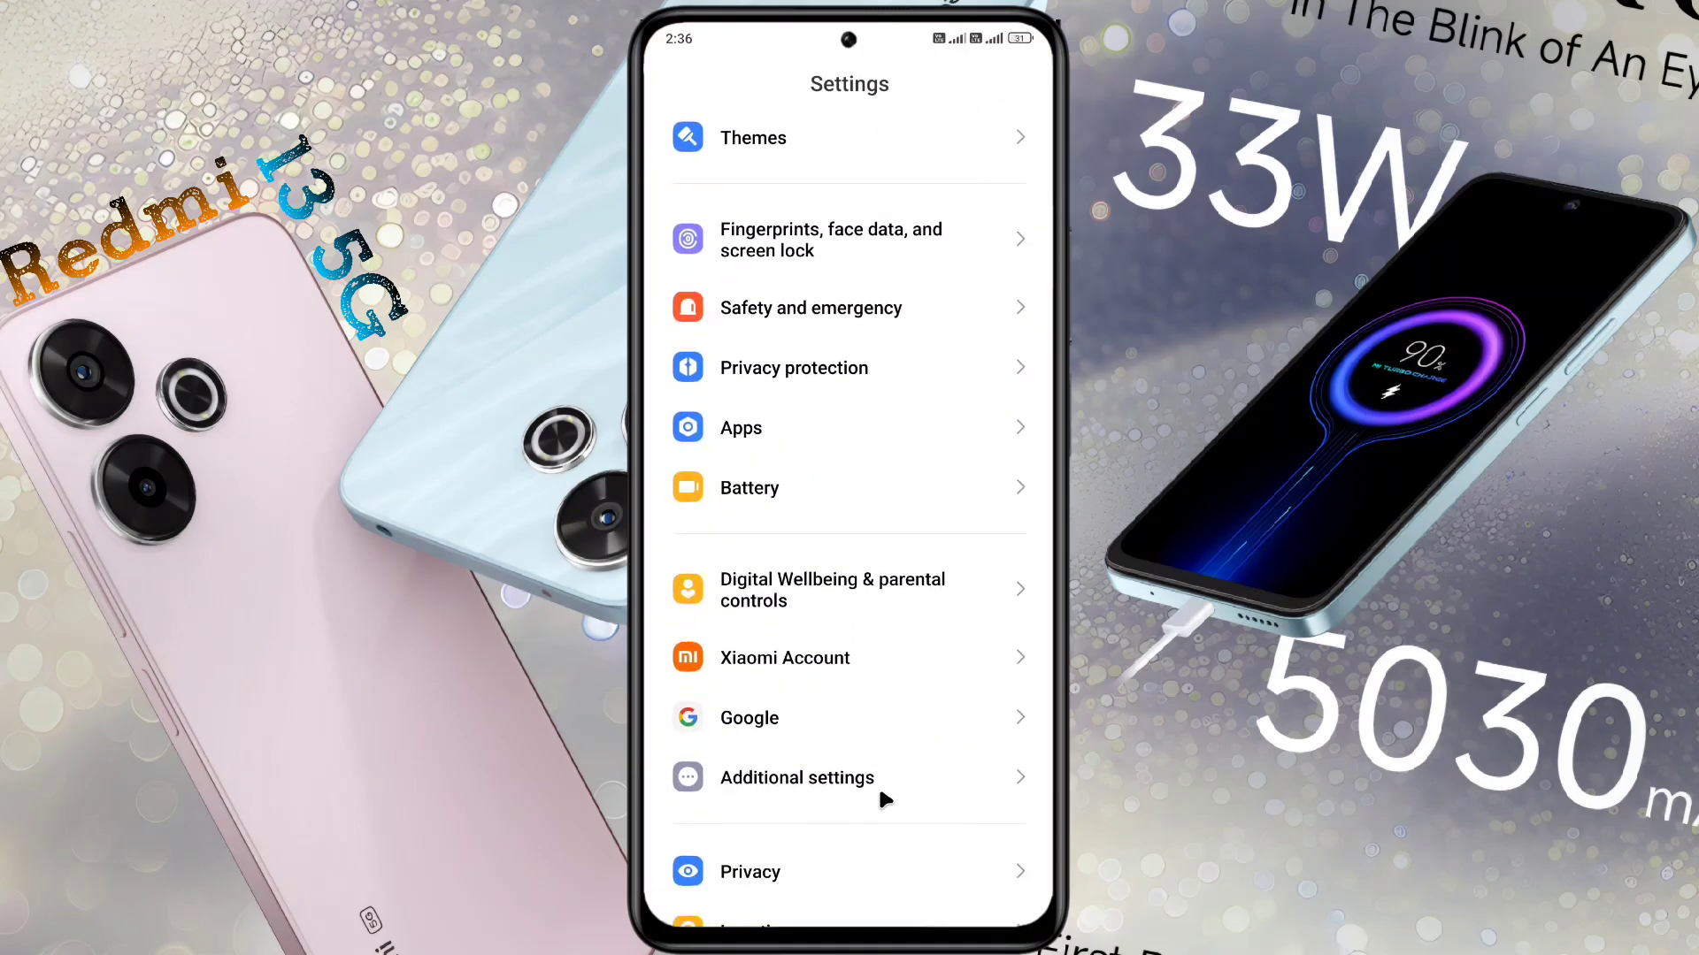
click(852, 780)
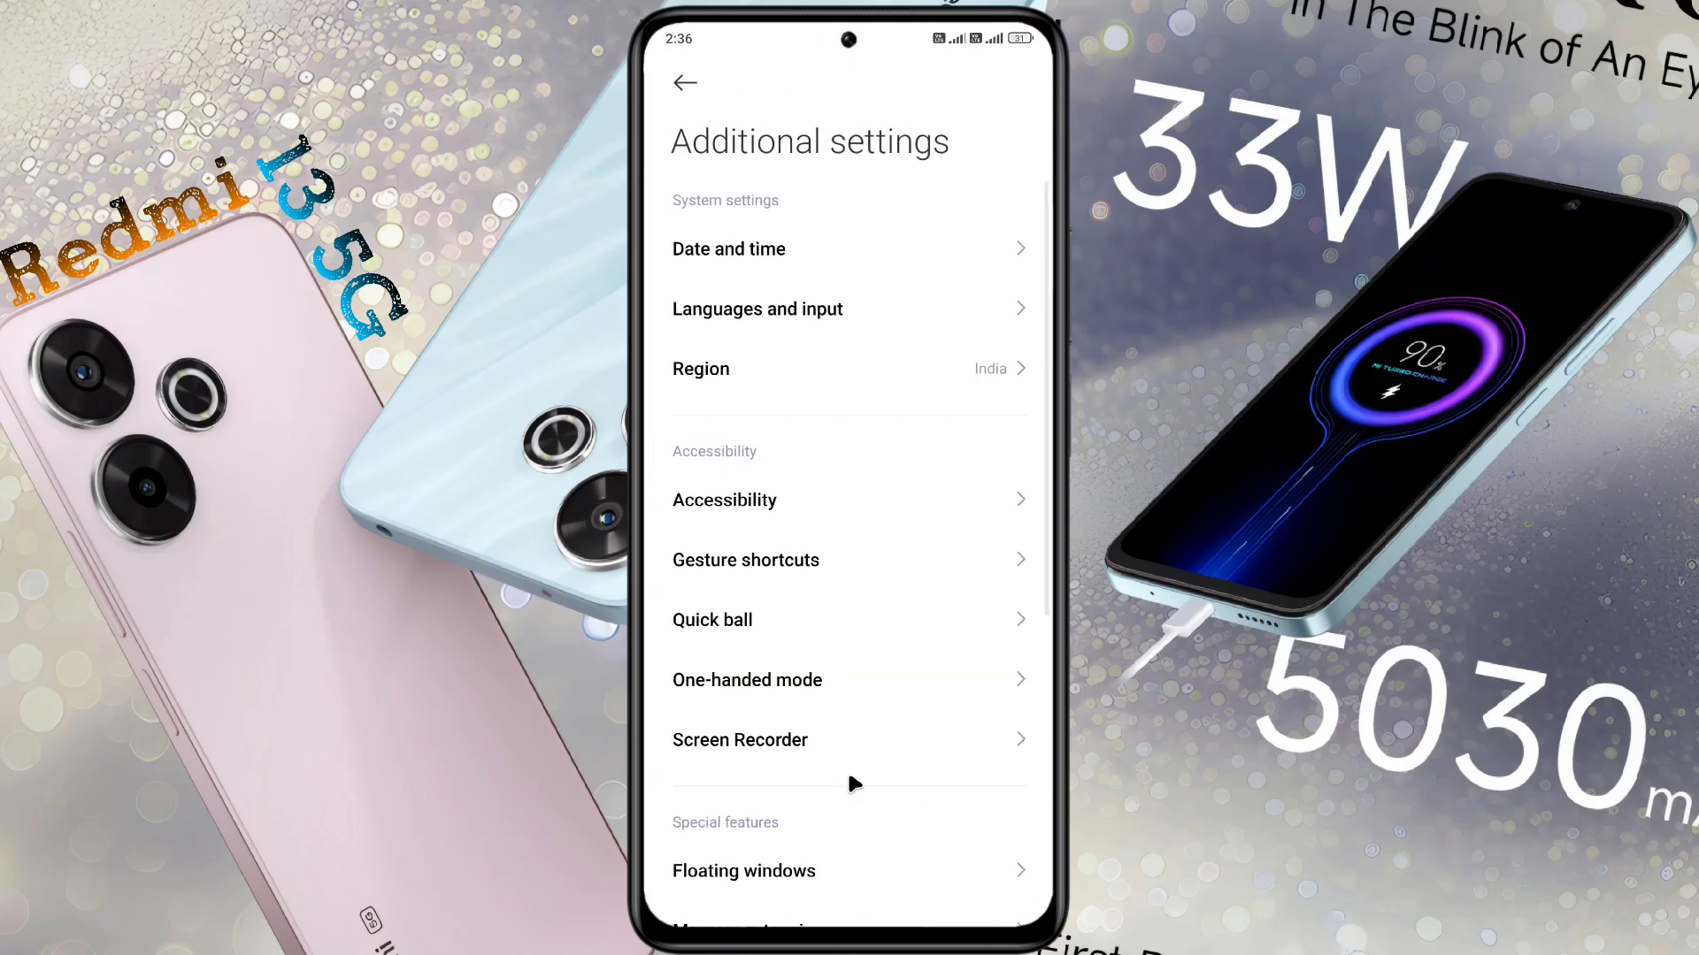
click(808, 496)
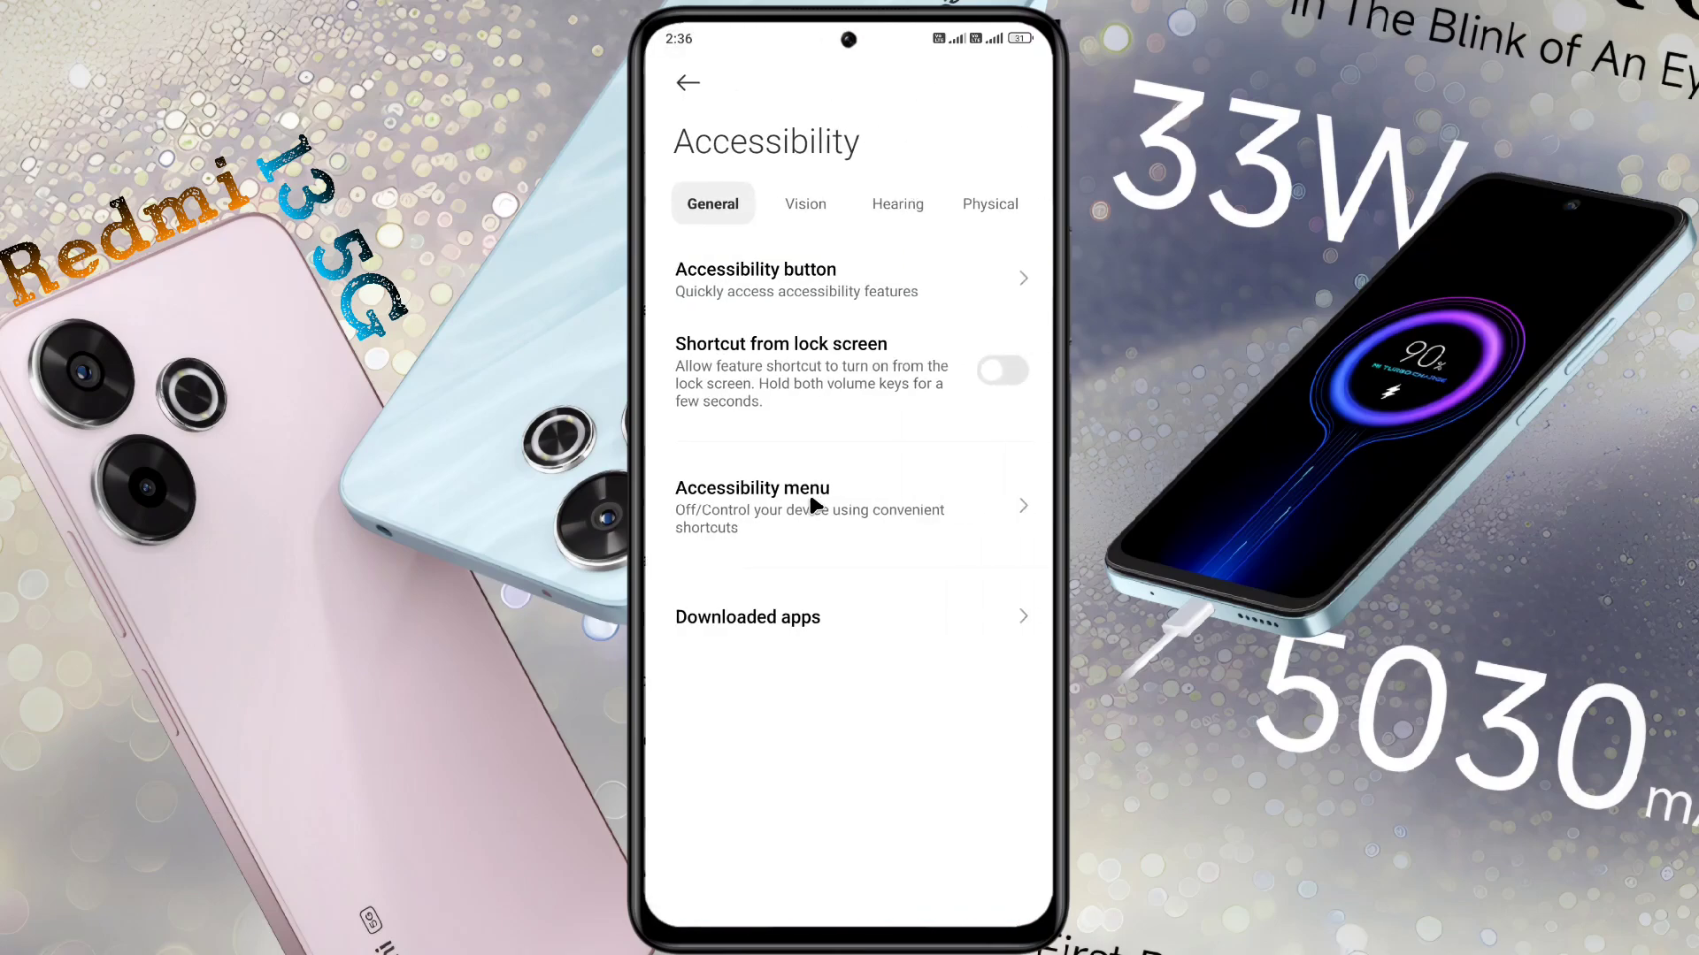
click(892, 204)
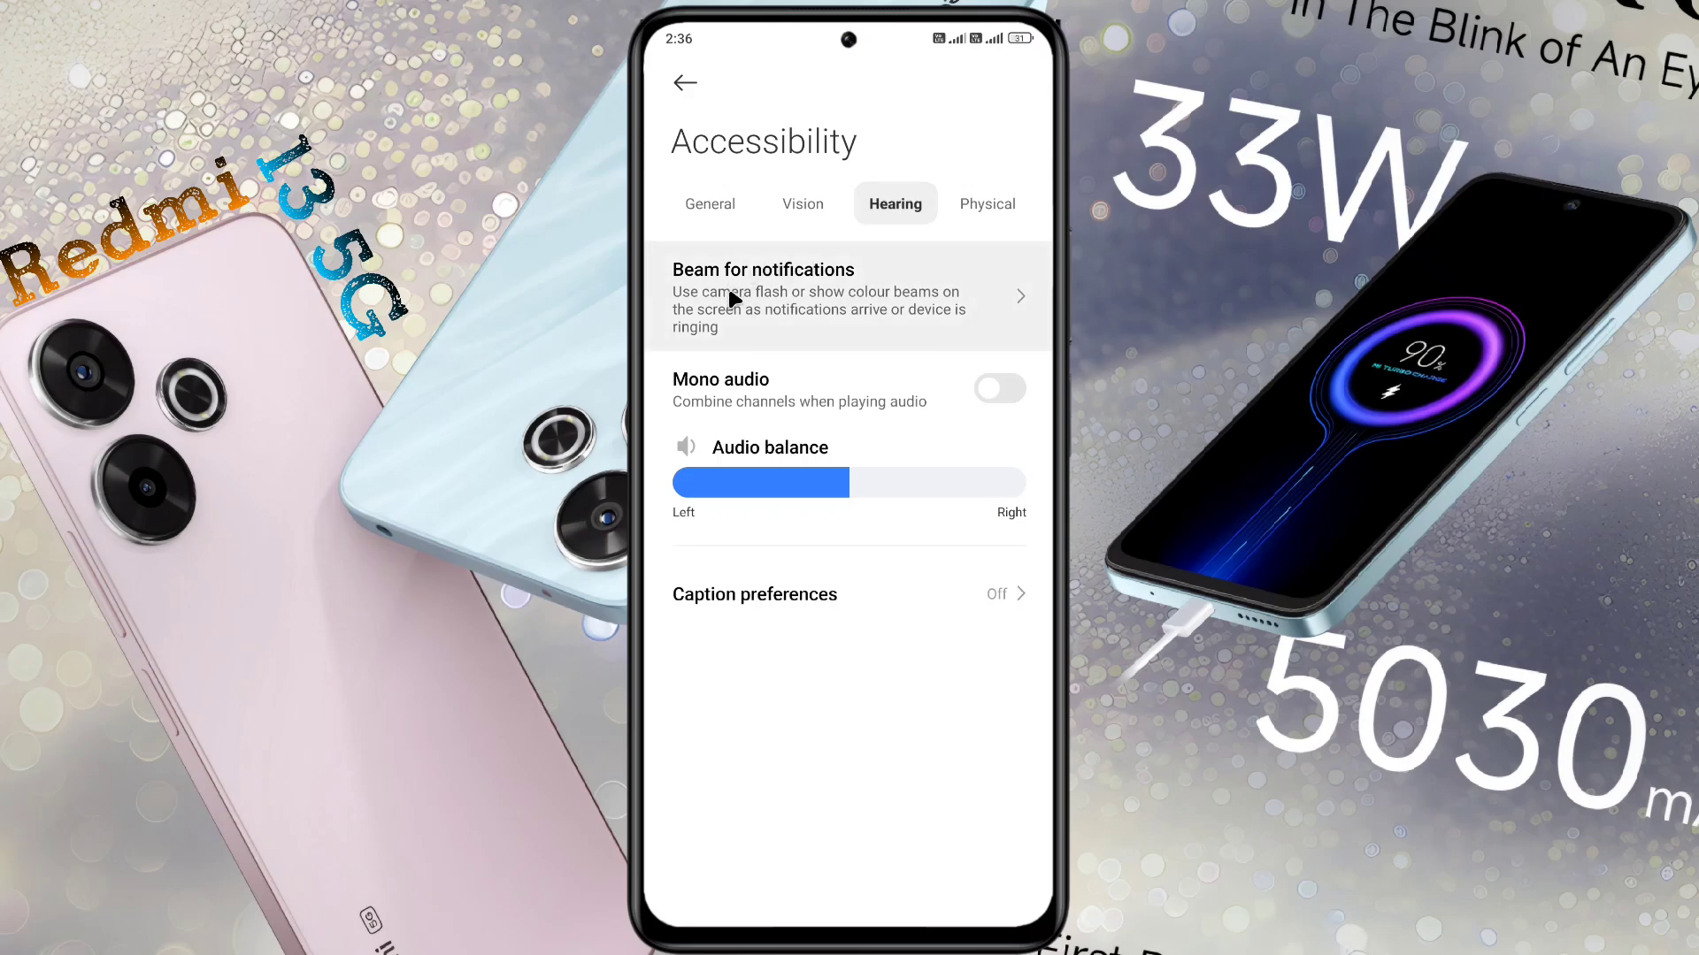
click(832, 290)
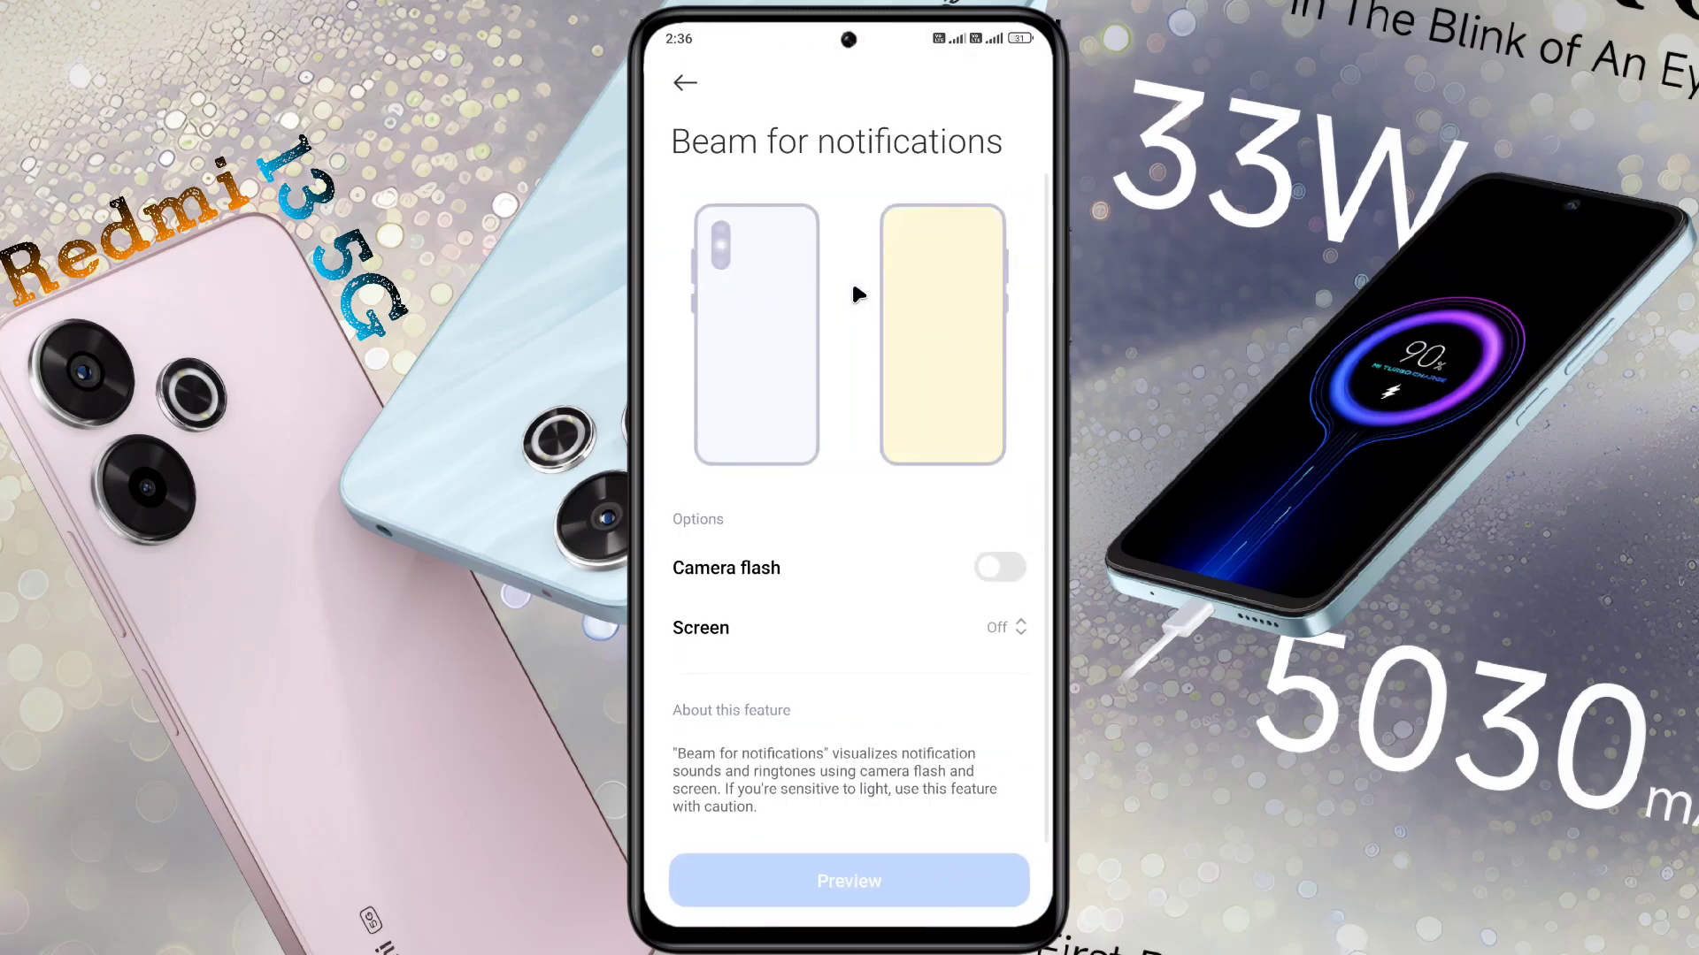
- Set the notification beam's screen colour to Yellow, preview it, and turn on Camera flash
click(995, 566)
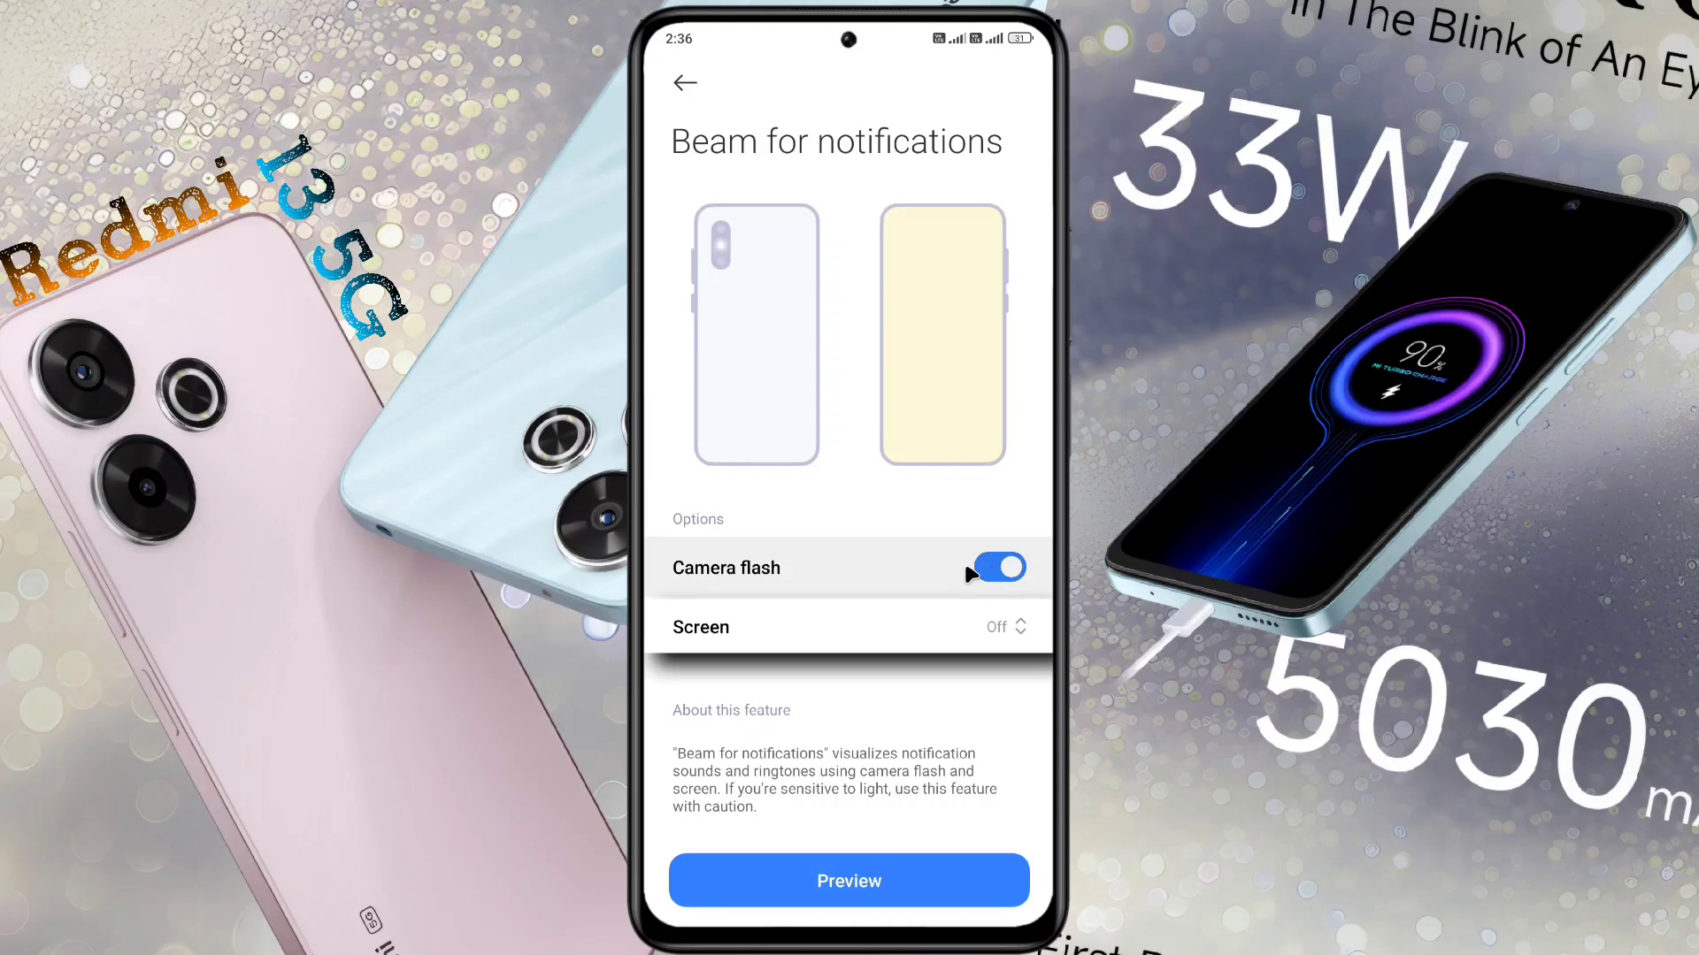
click(982, 571)
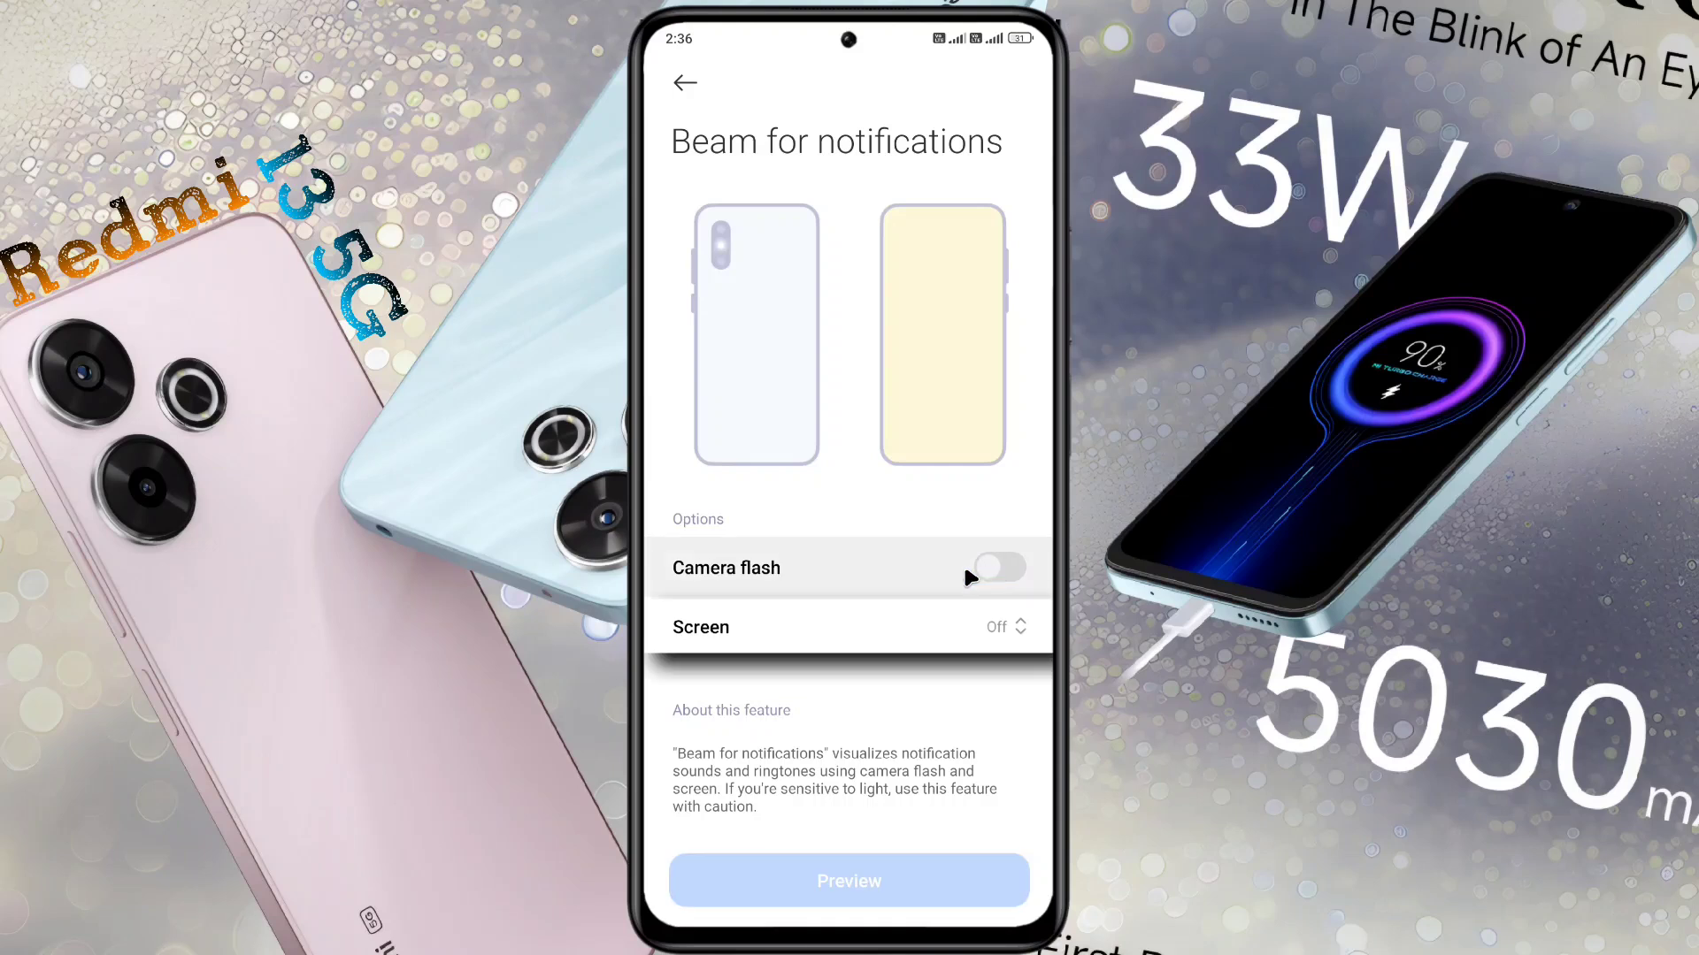
click(908, 624)
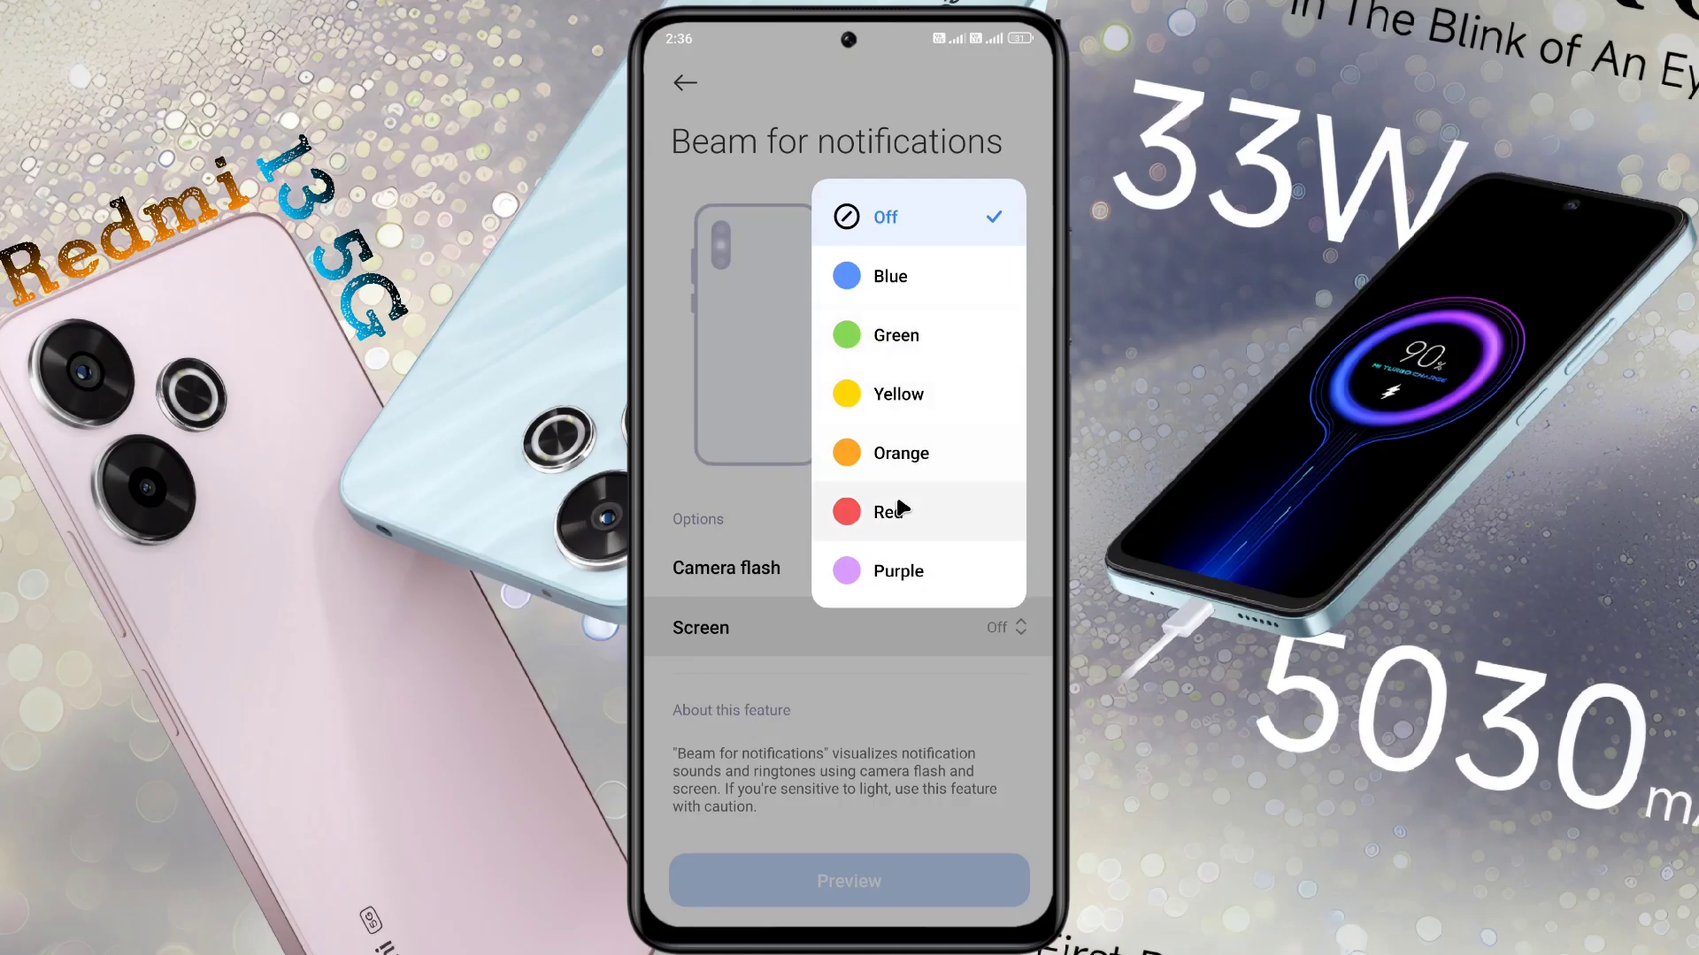
click(898, 398)
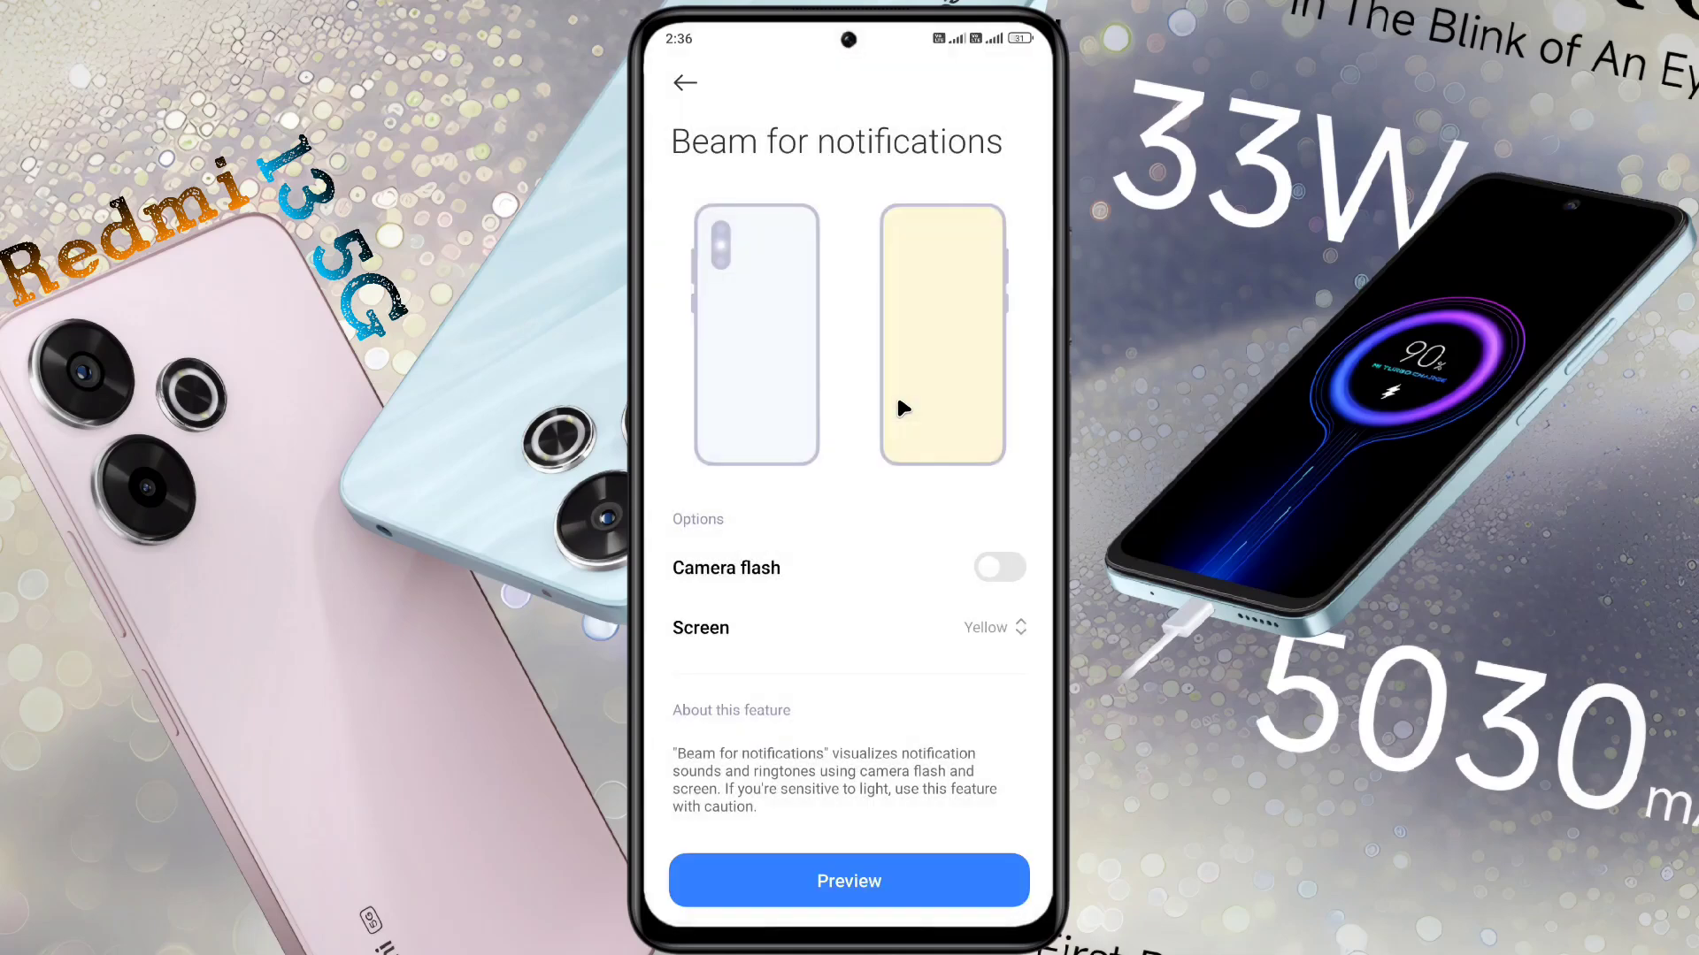
click(855, 875)
click(999, 567)
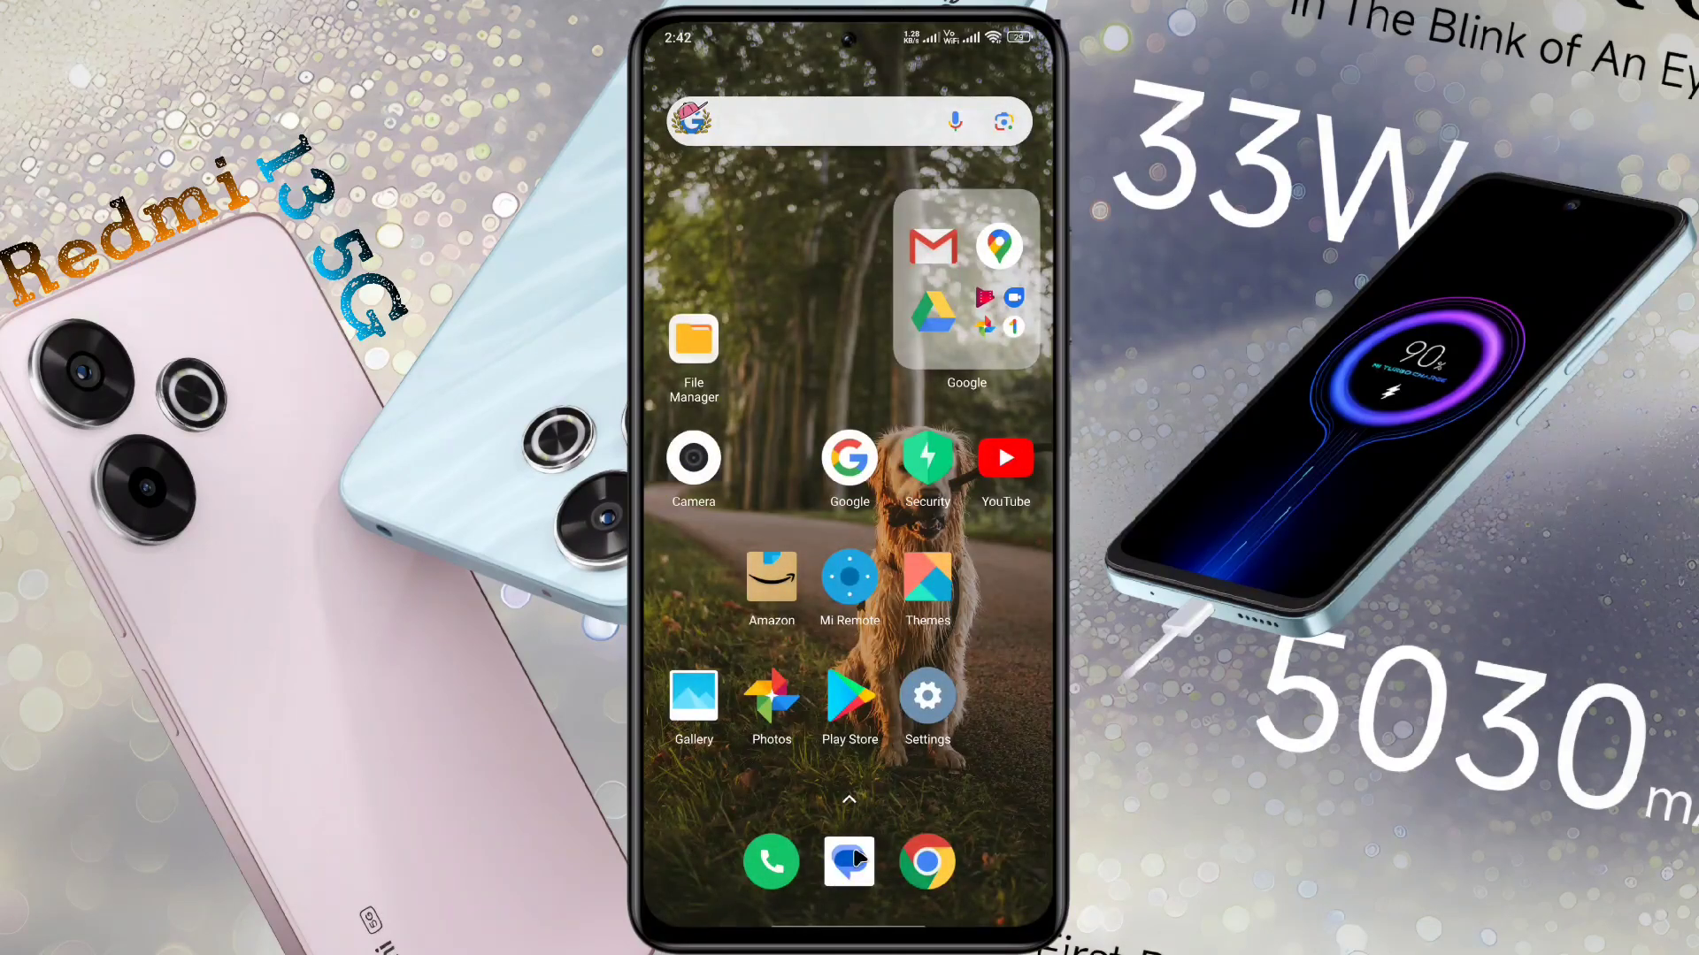
- Install the aodNotify notification light app from the Play Store, open it and go to its setup instructions
click(848, 699)
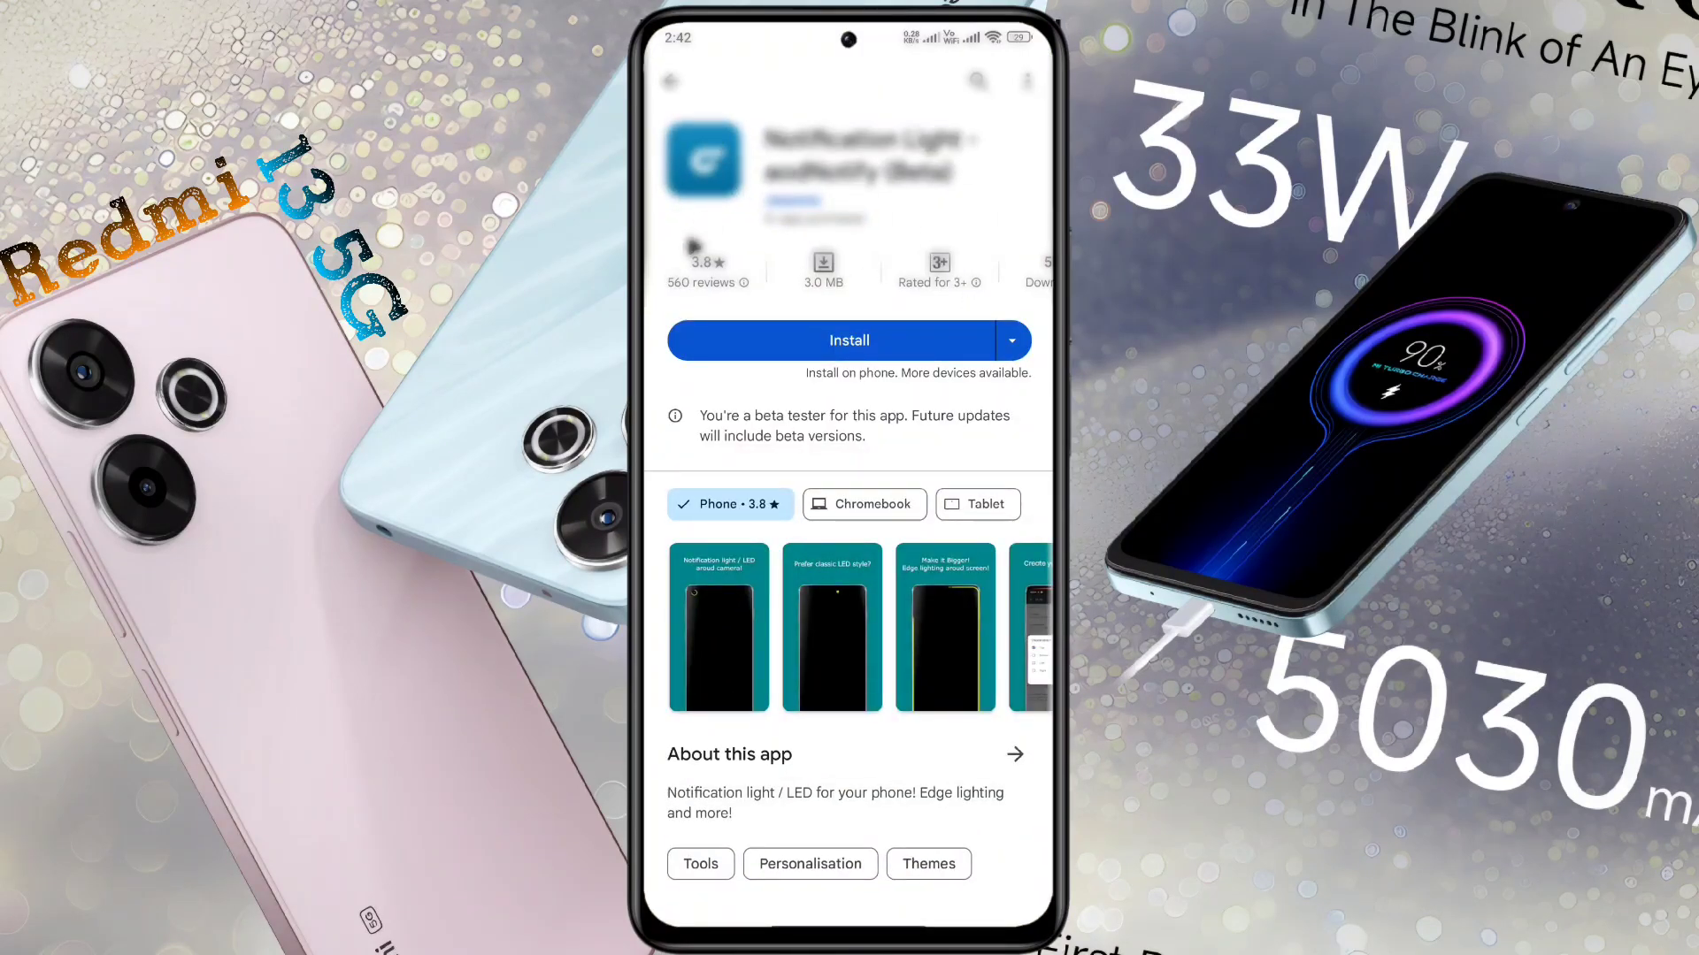
click(799, 344)
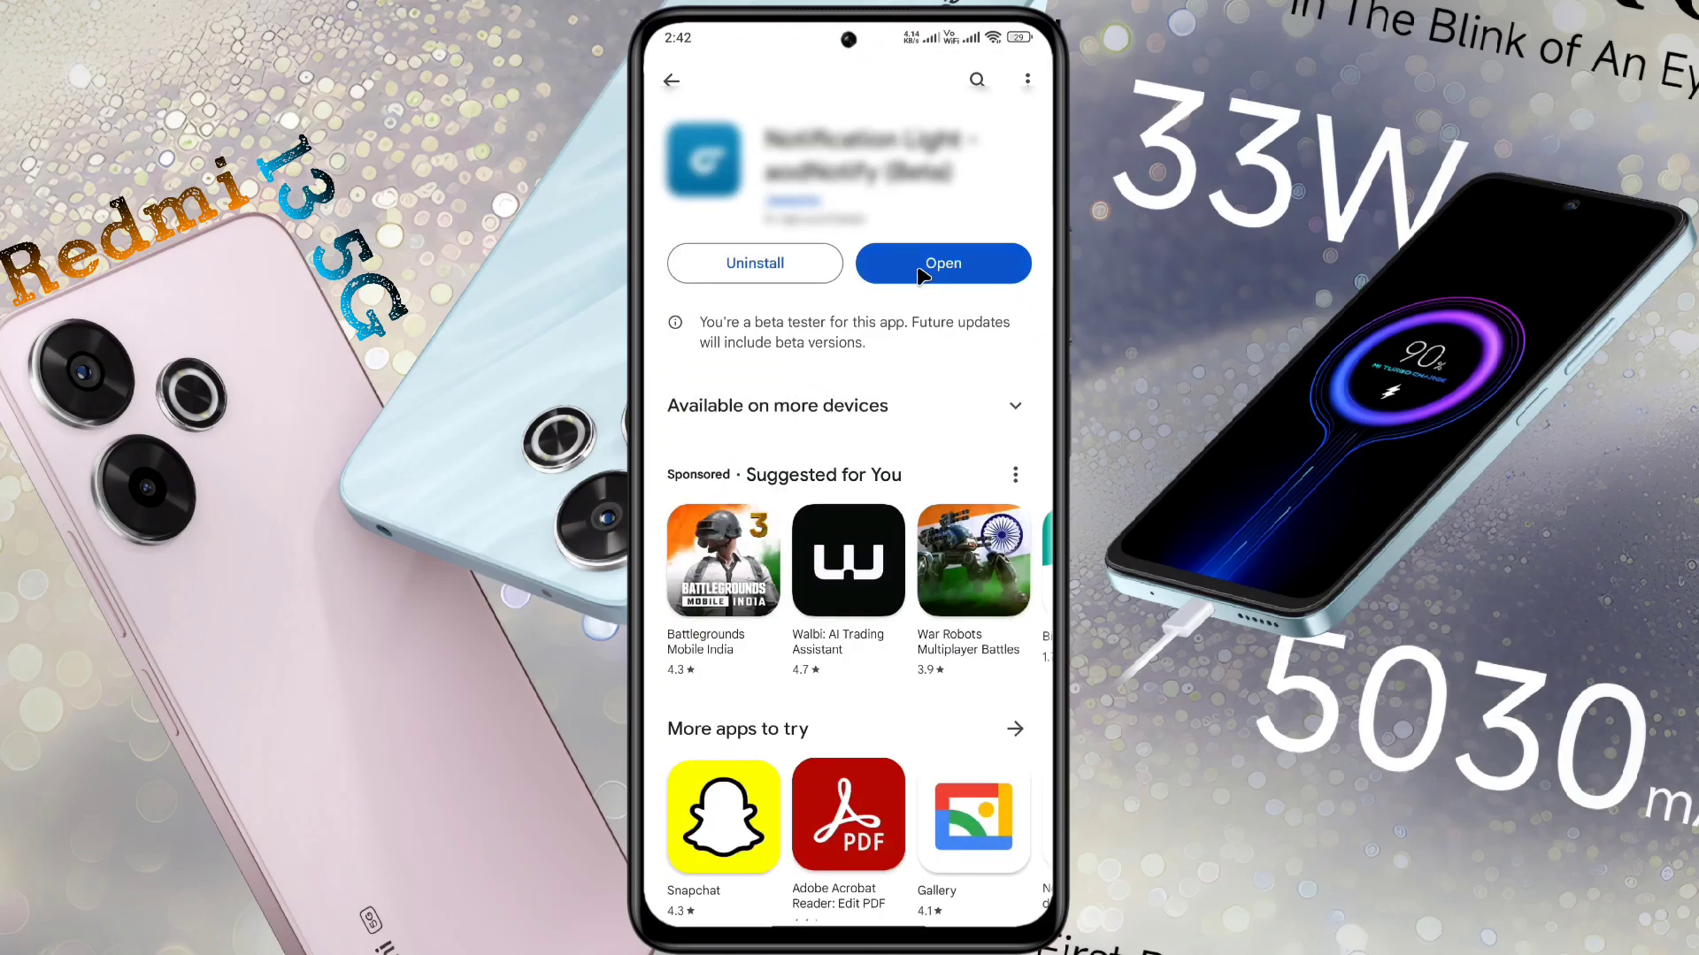
click(916, 270)
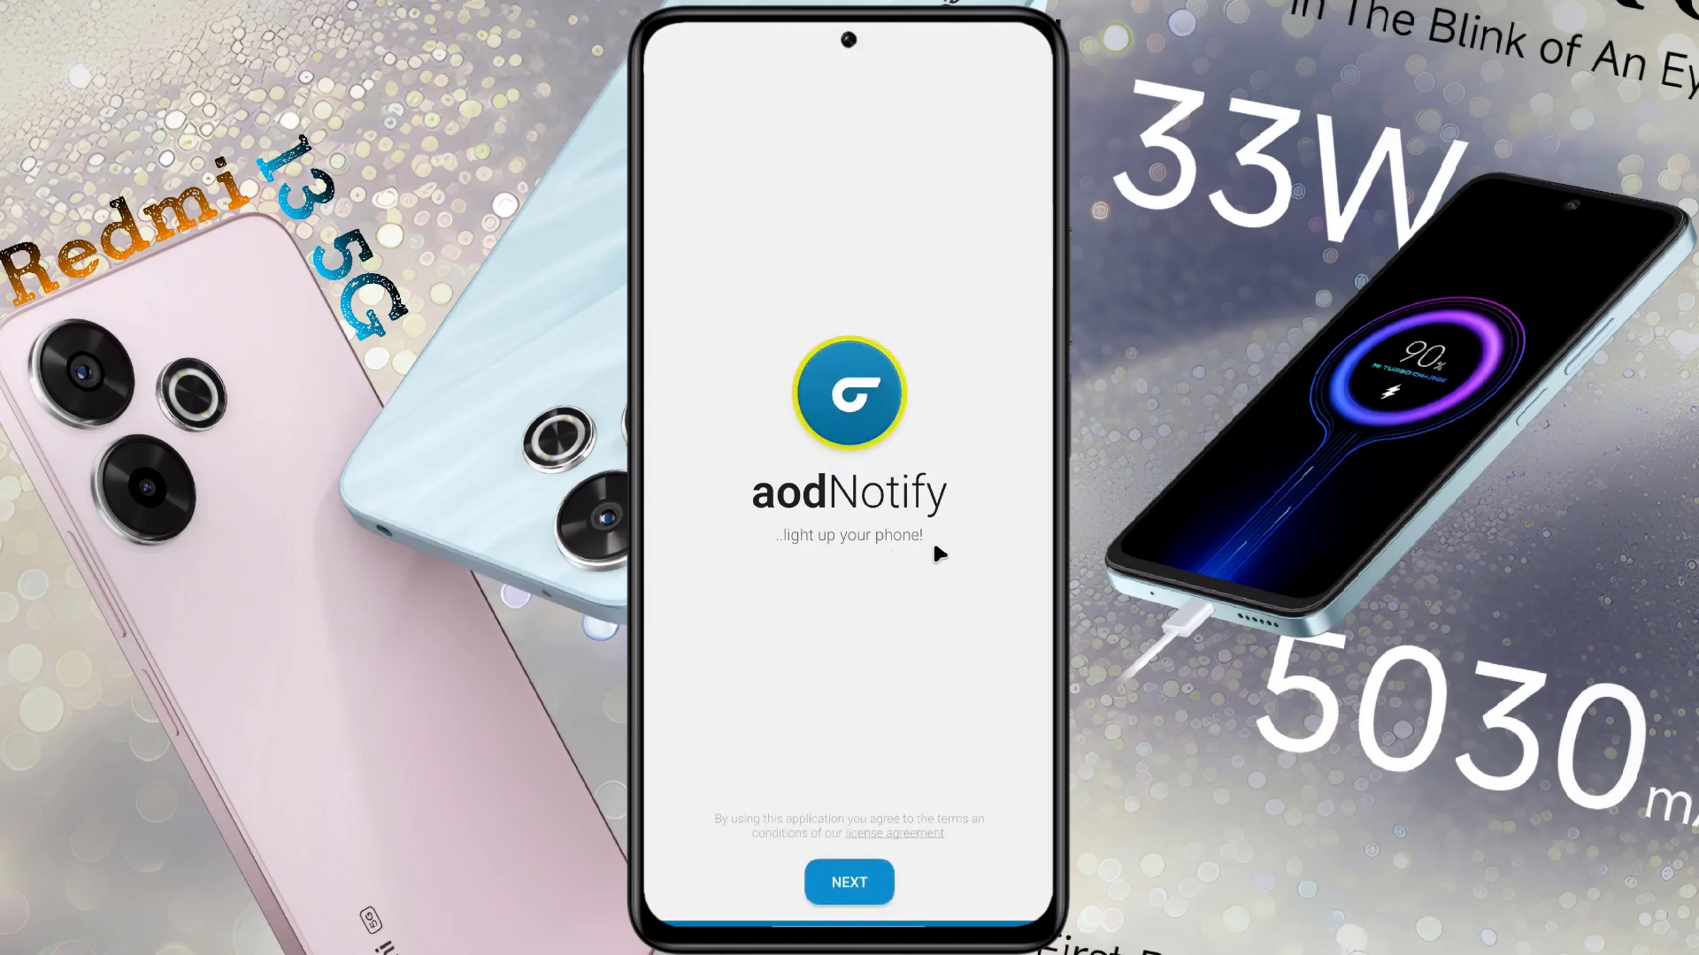
click(862, 885)
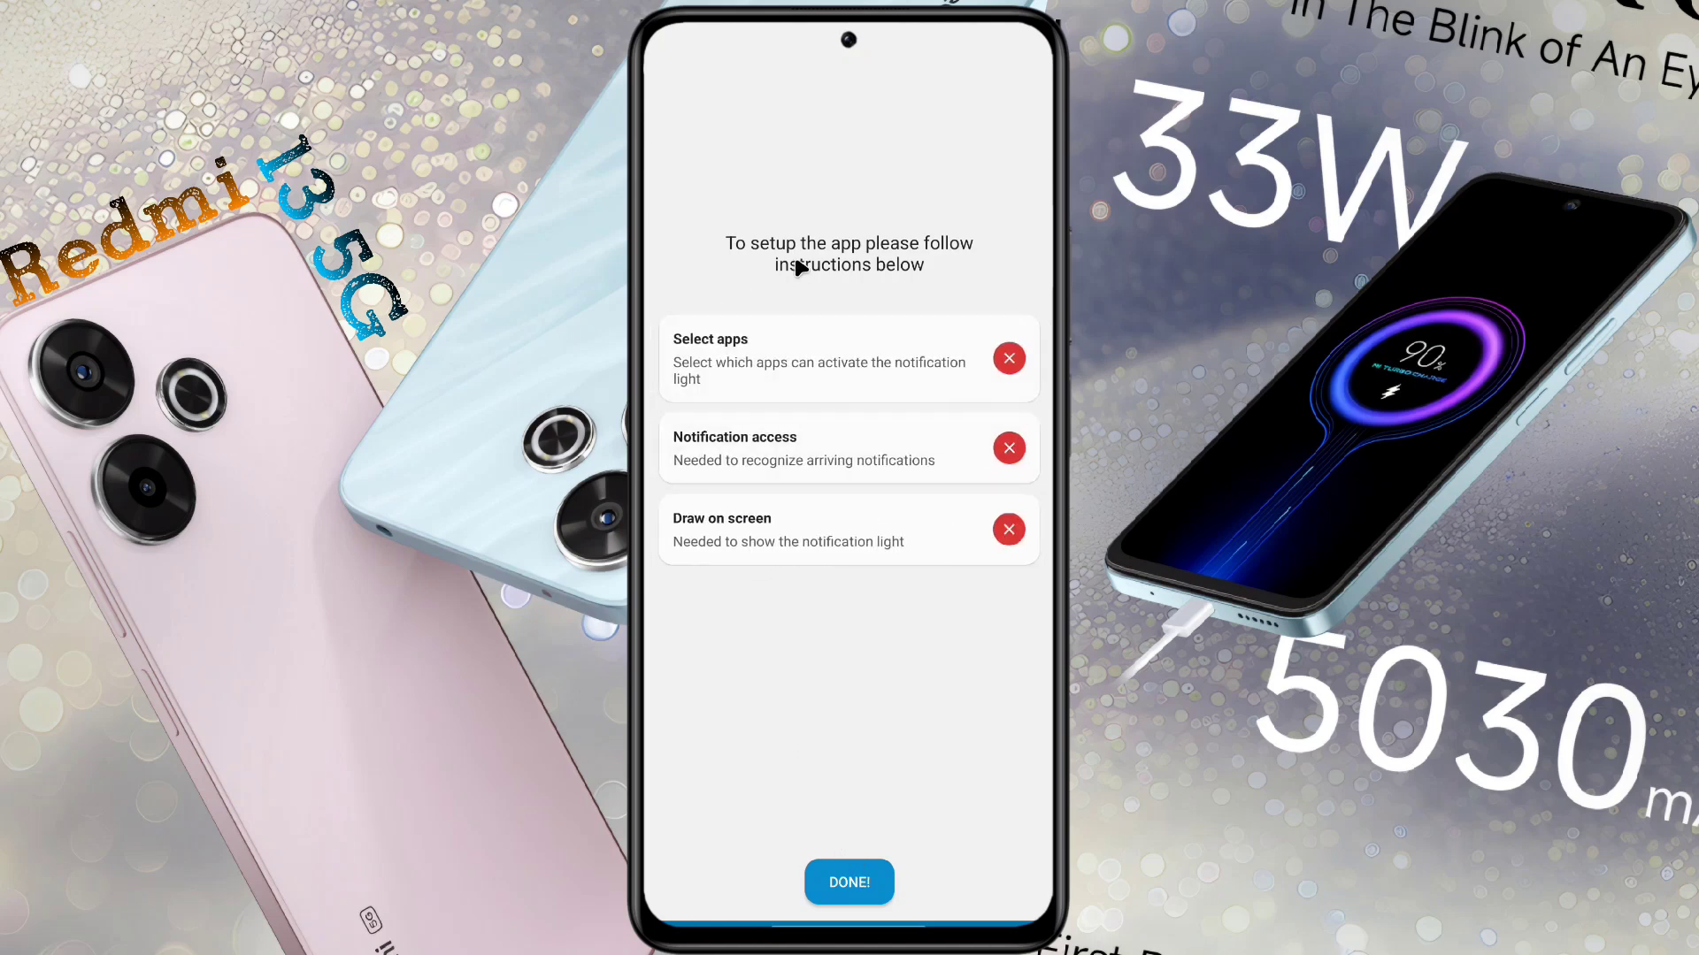
- Select the apps that can activate the notification light, including Instagram, Messages and Messaging
click(827, 373)
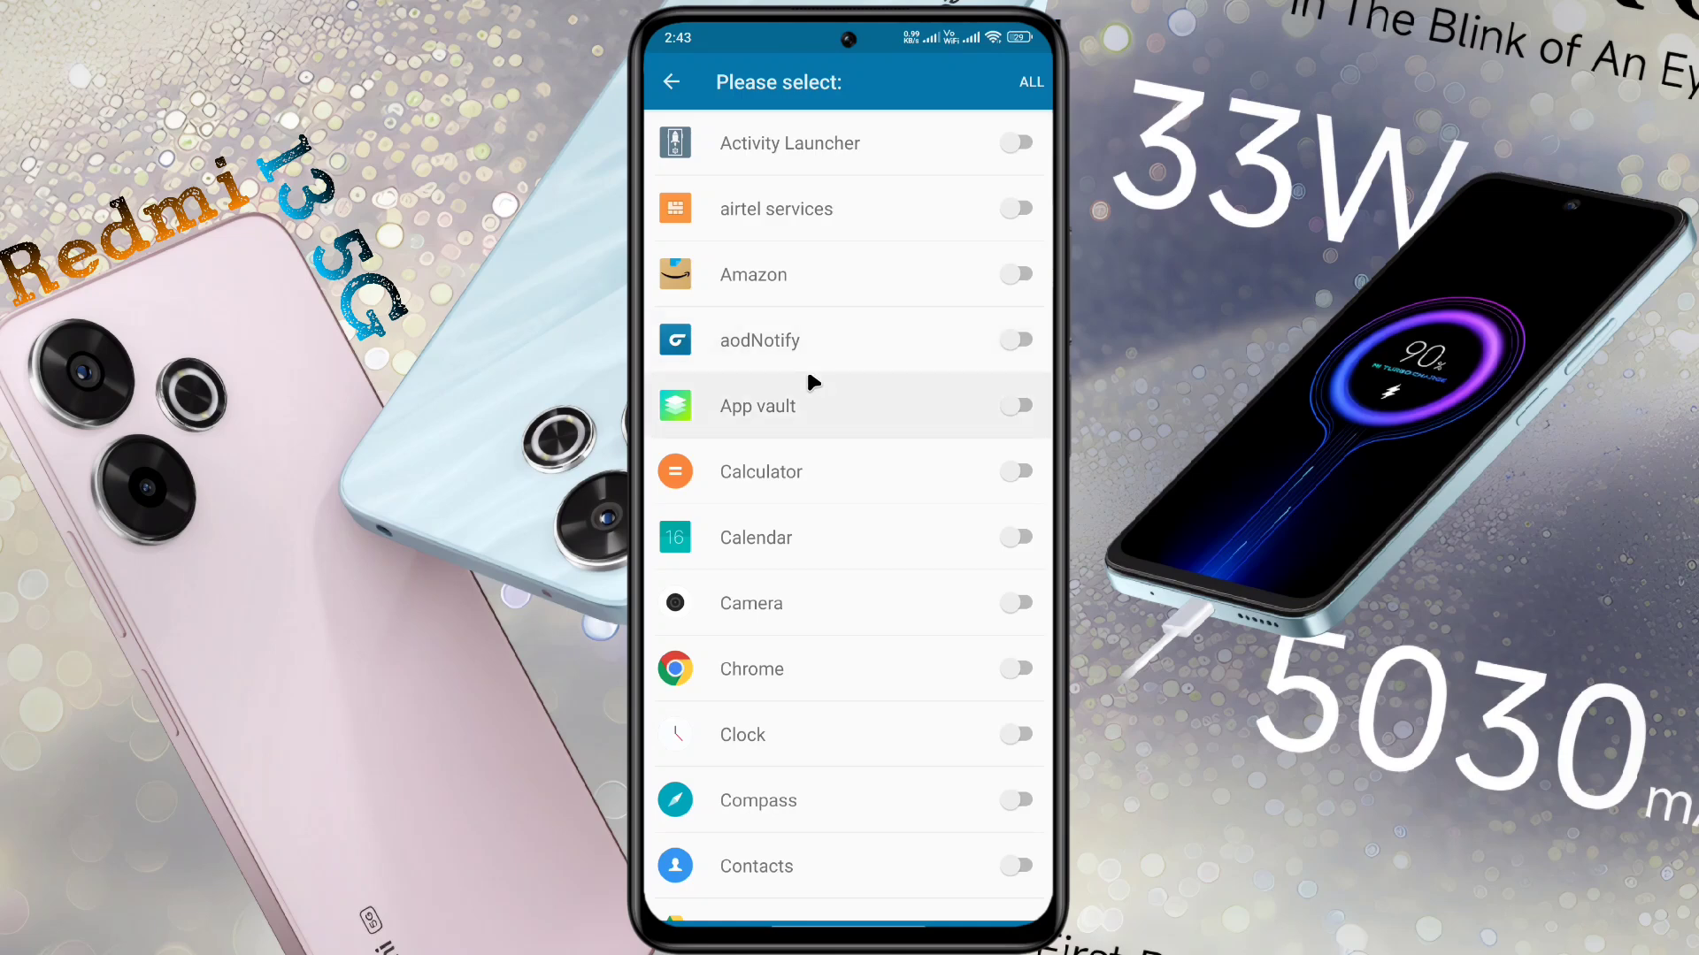
drag(829, 680, 932, 289)
click(1017, 591)
drag(840, 626, 894, 292)
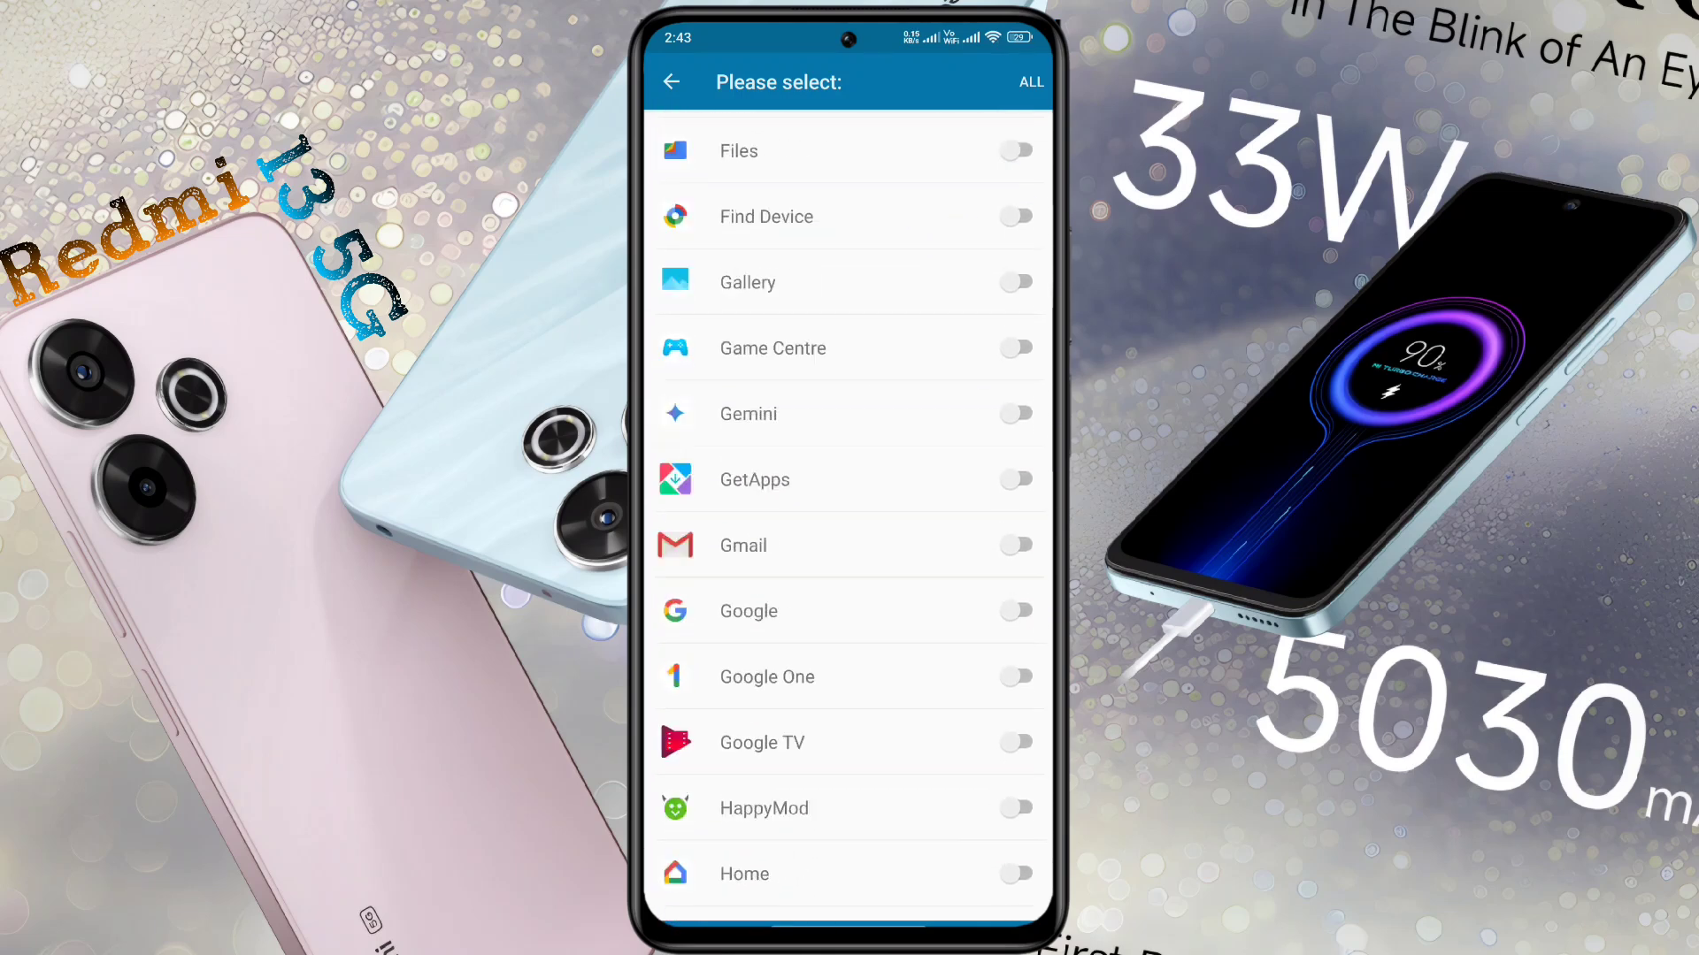
click(901, 415)
drag(920, 554, 1028, 324)
click(1028, 324)
click(1028, 358)
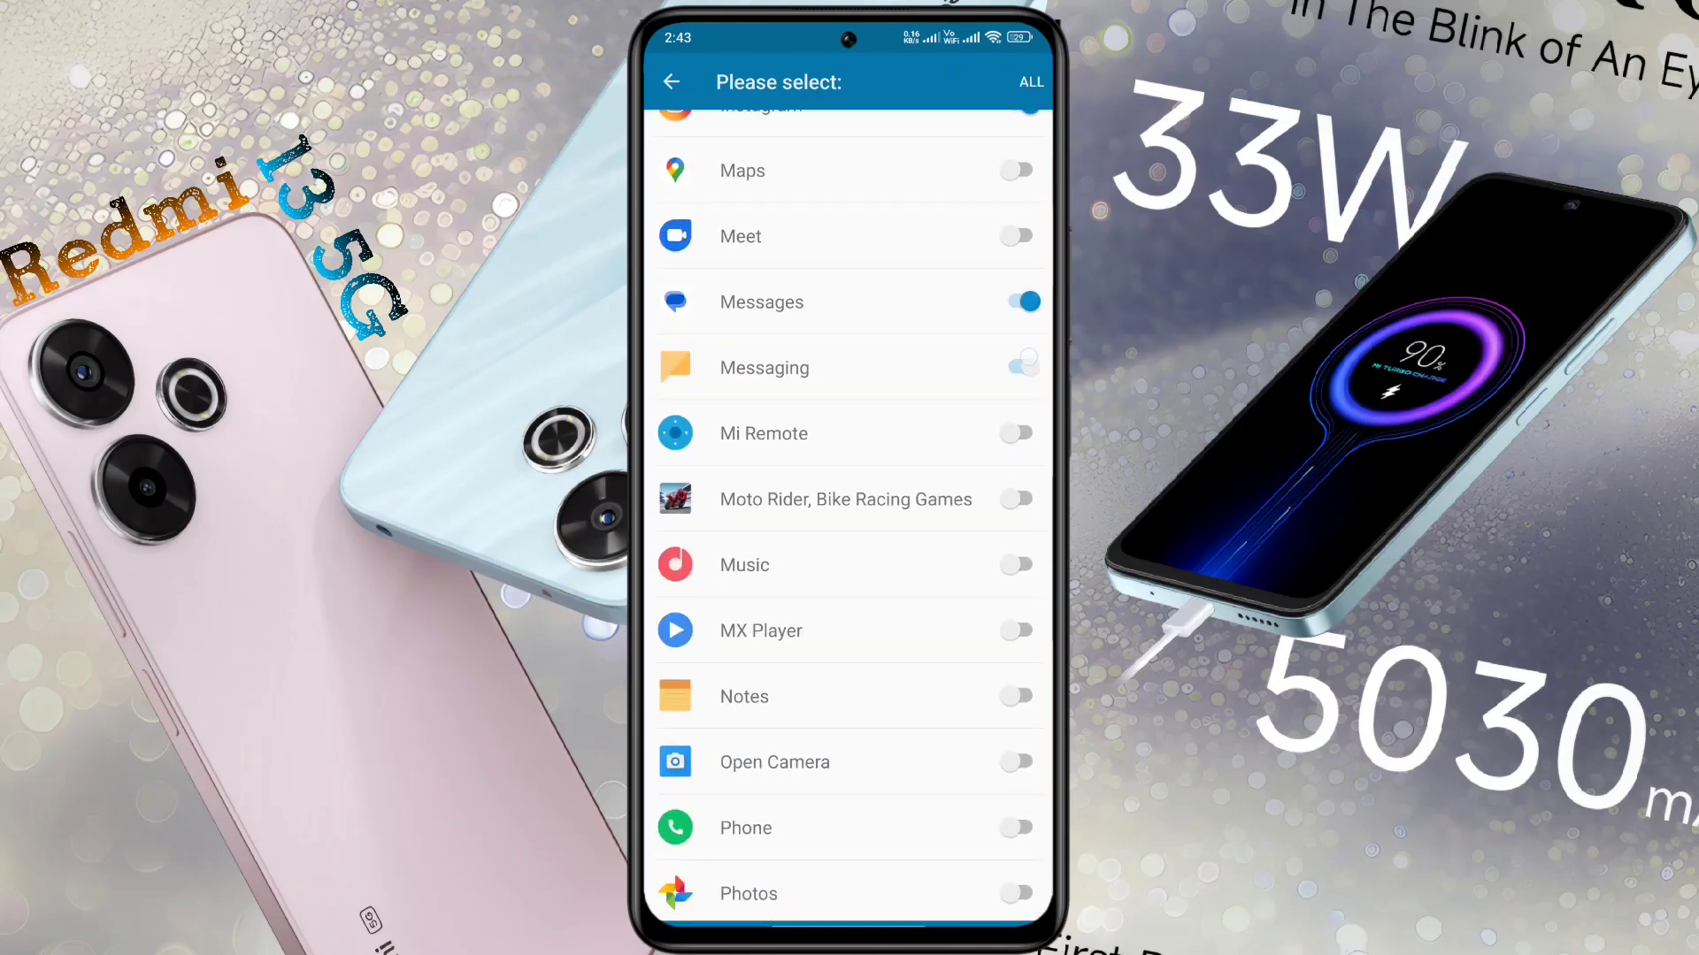
drag(856, 665, 876, 310)
click(1022, 758)
click(671, 81)
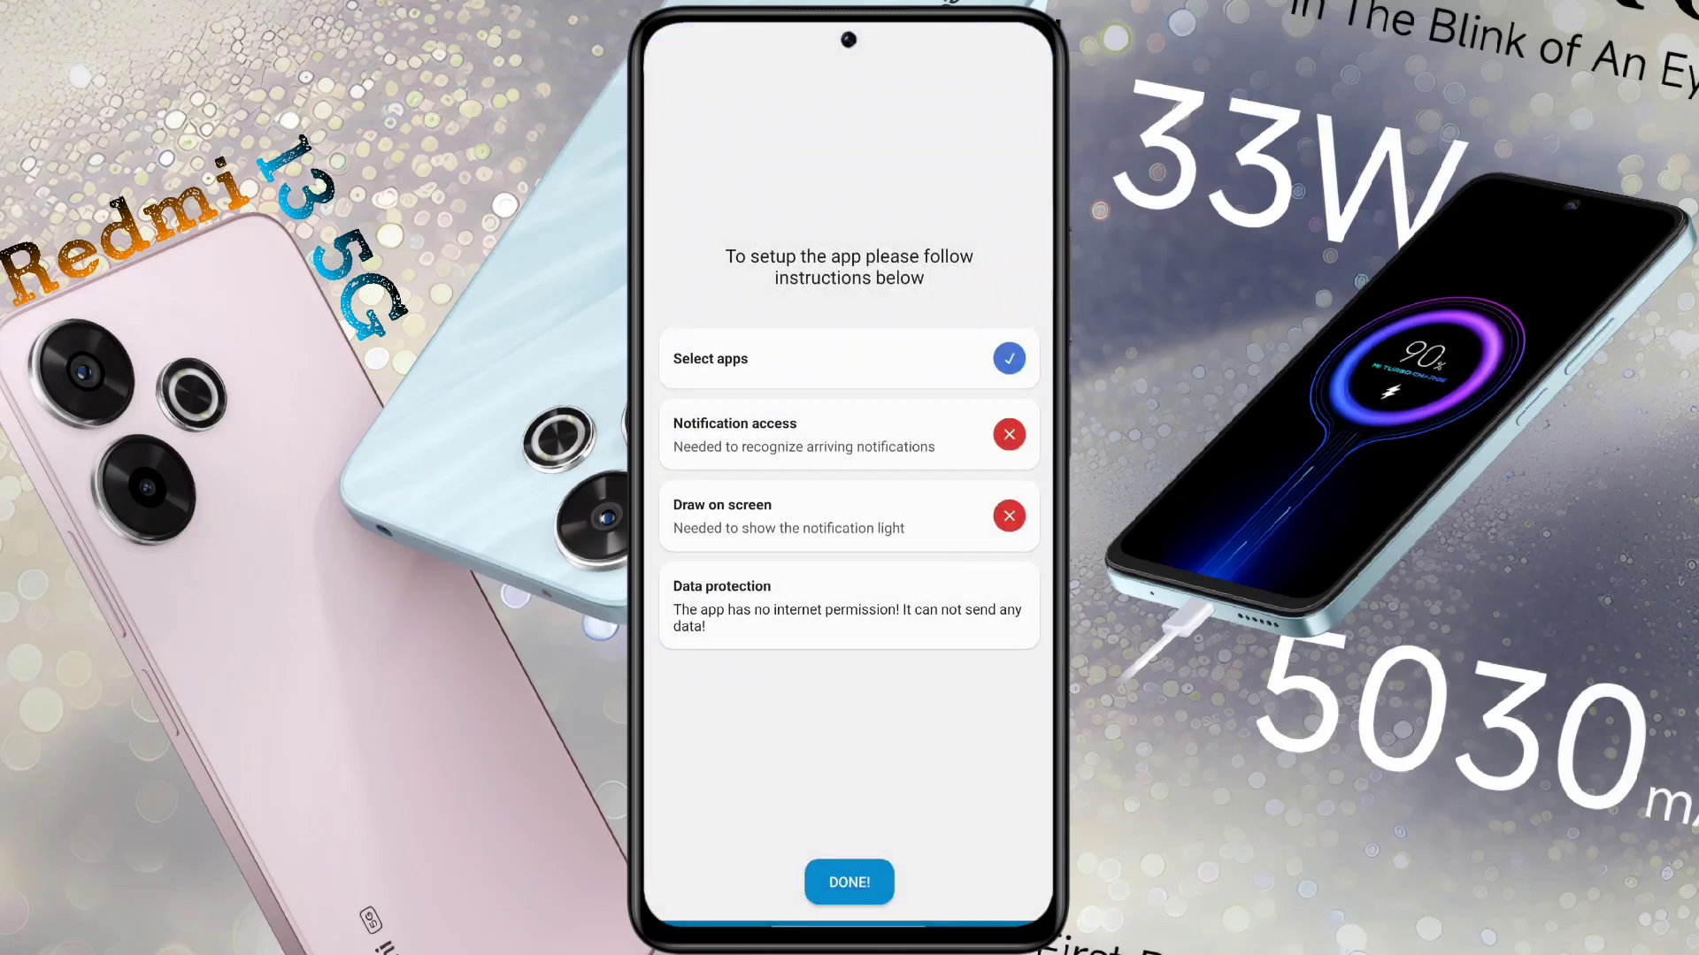
- Set aodNotify's background battery setting to No restrictions and grant it notification access, accepting the risk
click(1005, 438)
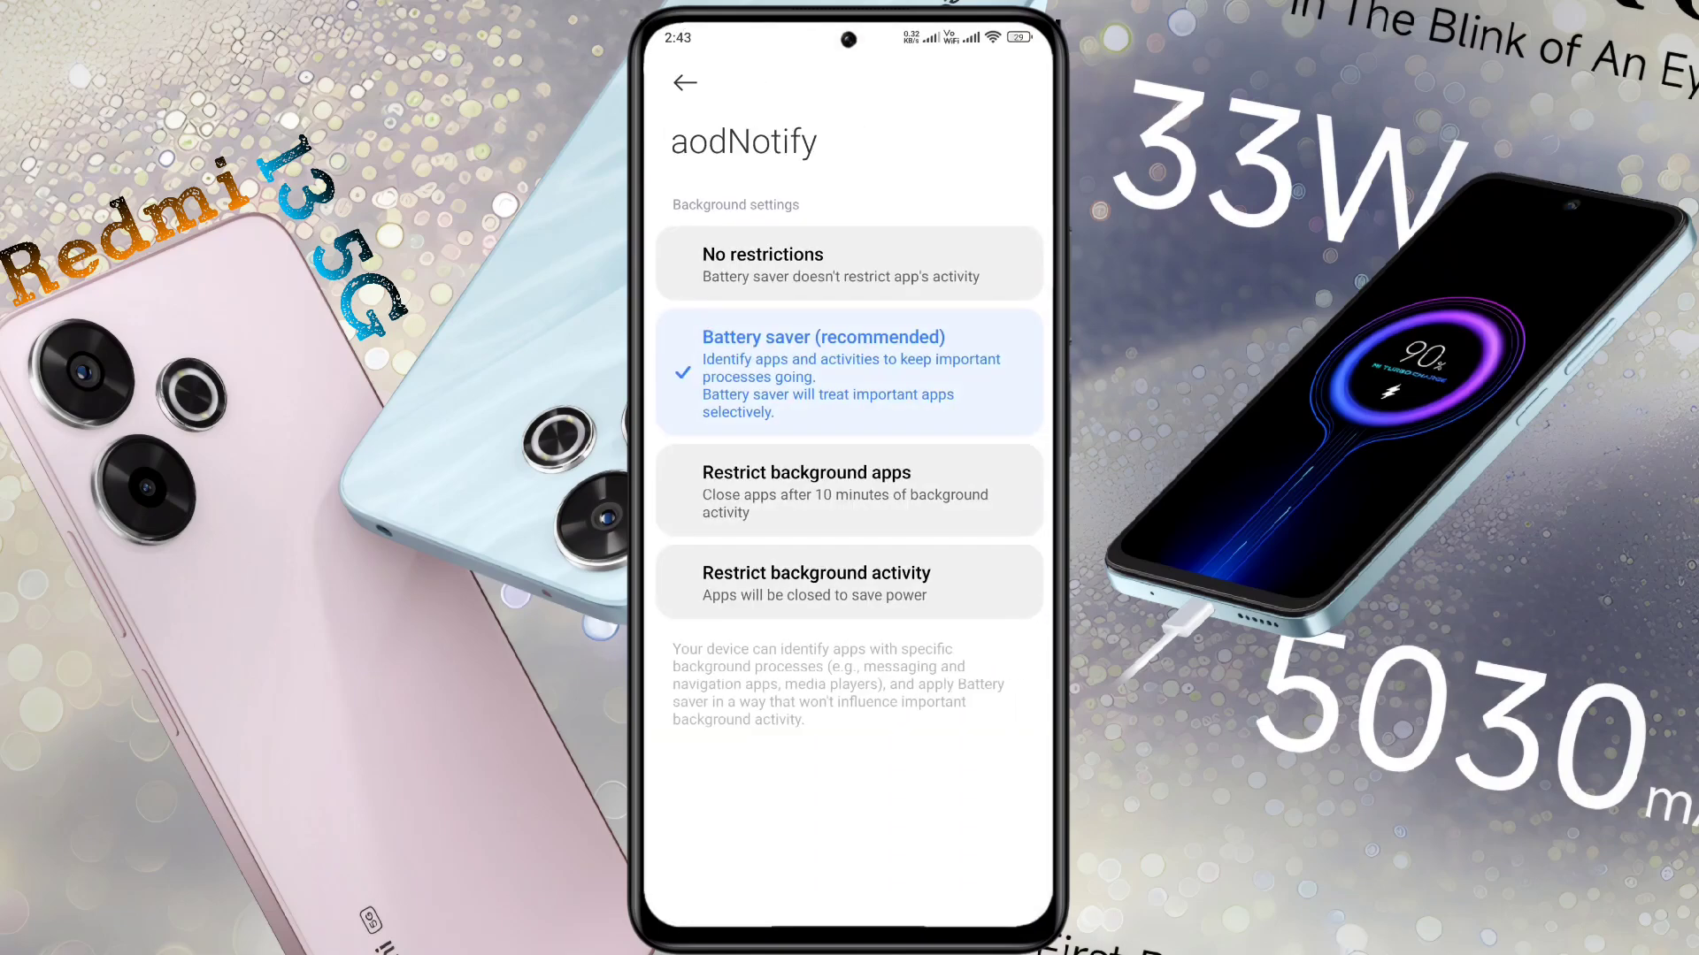
click(816, 285)
click(795, 442)
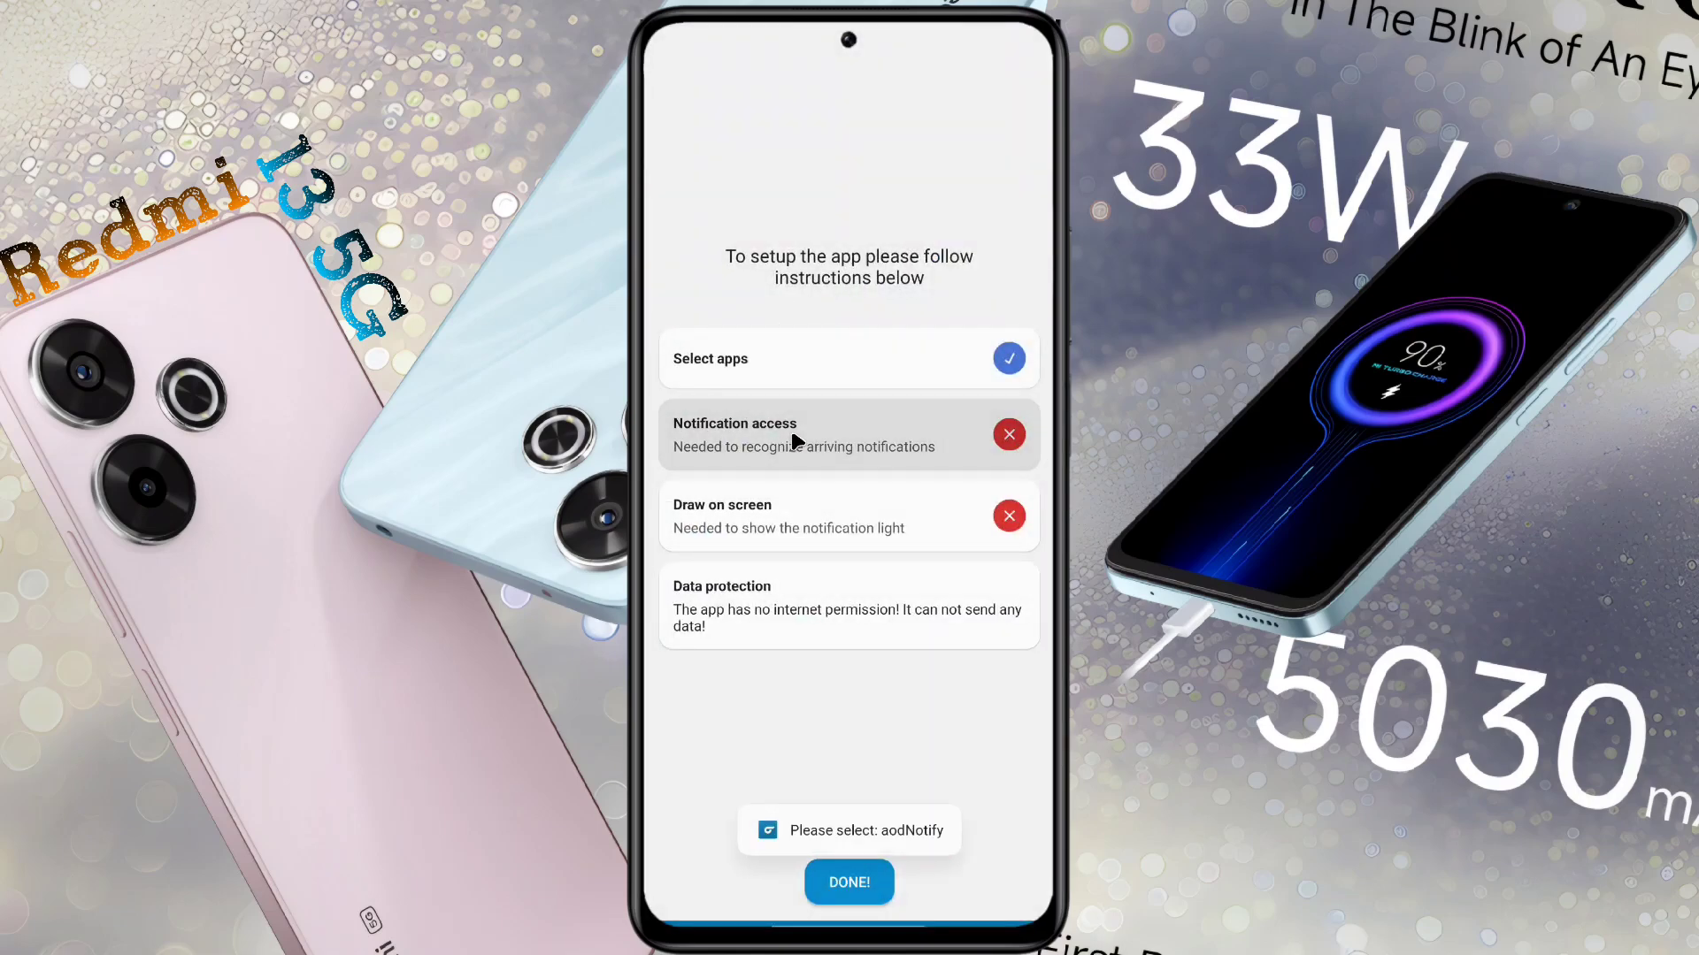
click(698, 467)
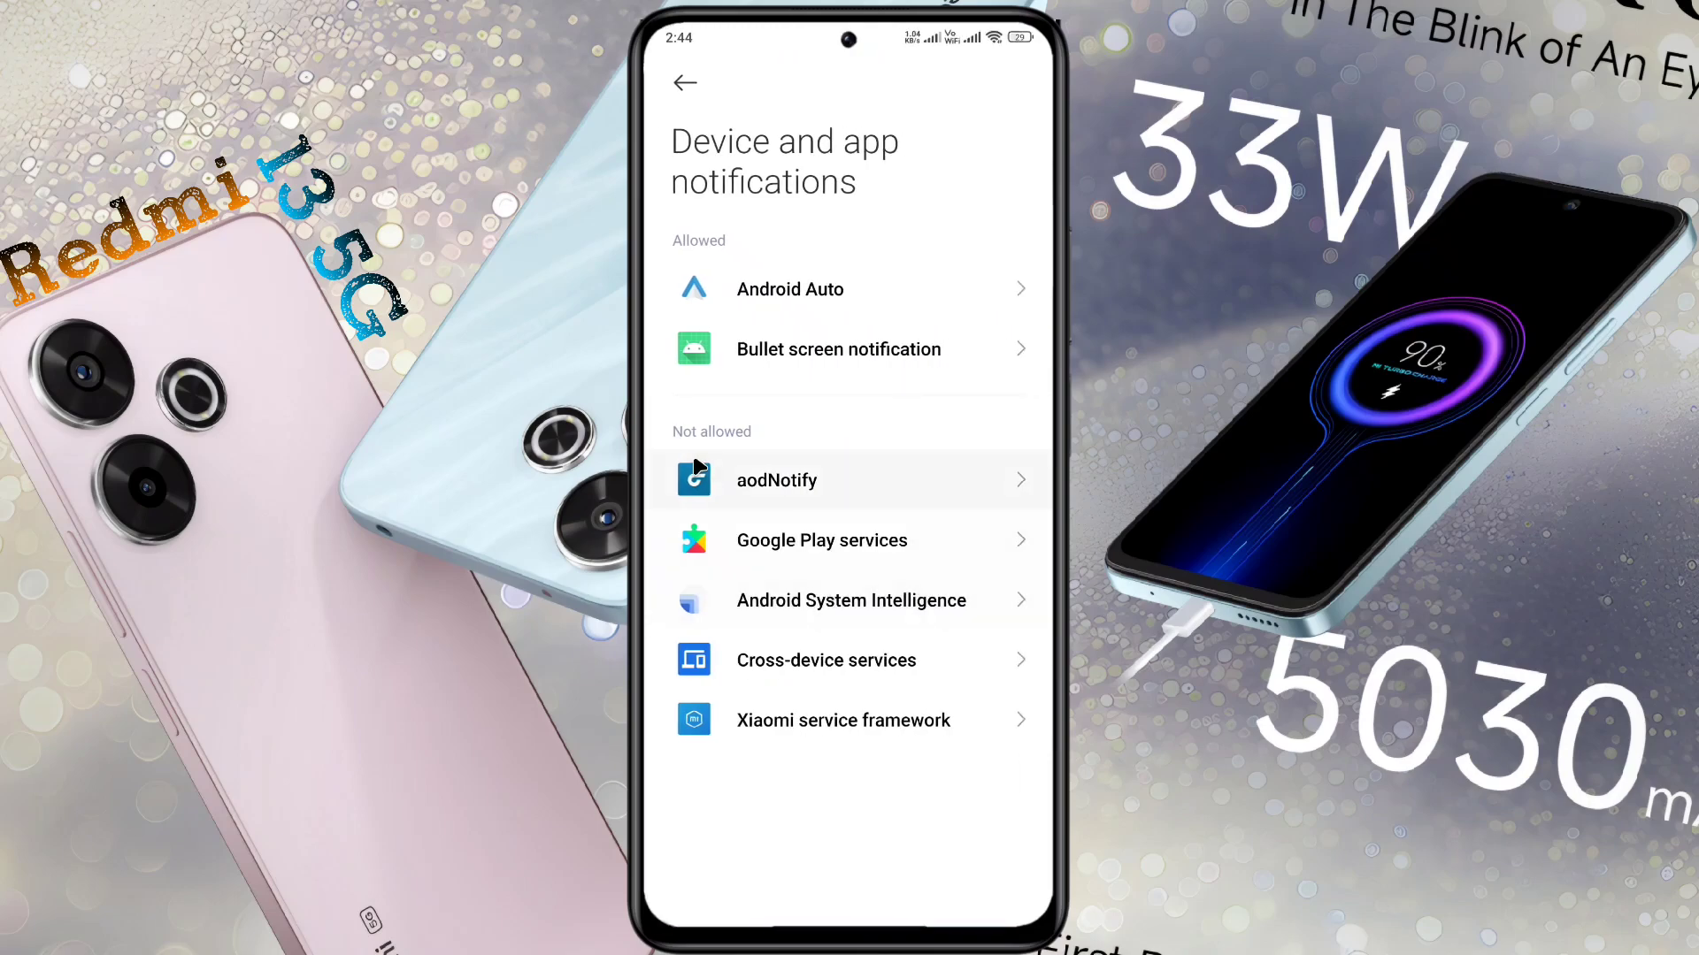
click(818, 481)
click(998, 405)
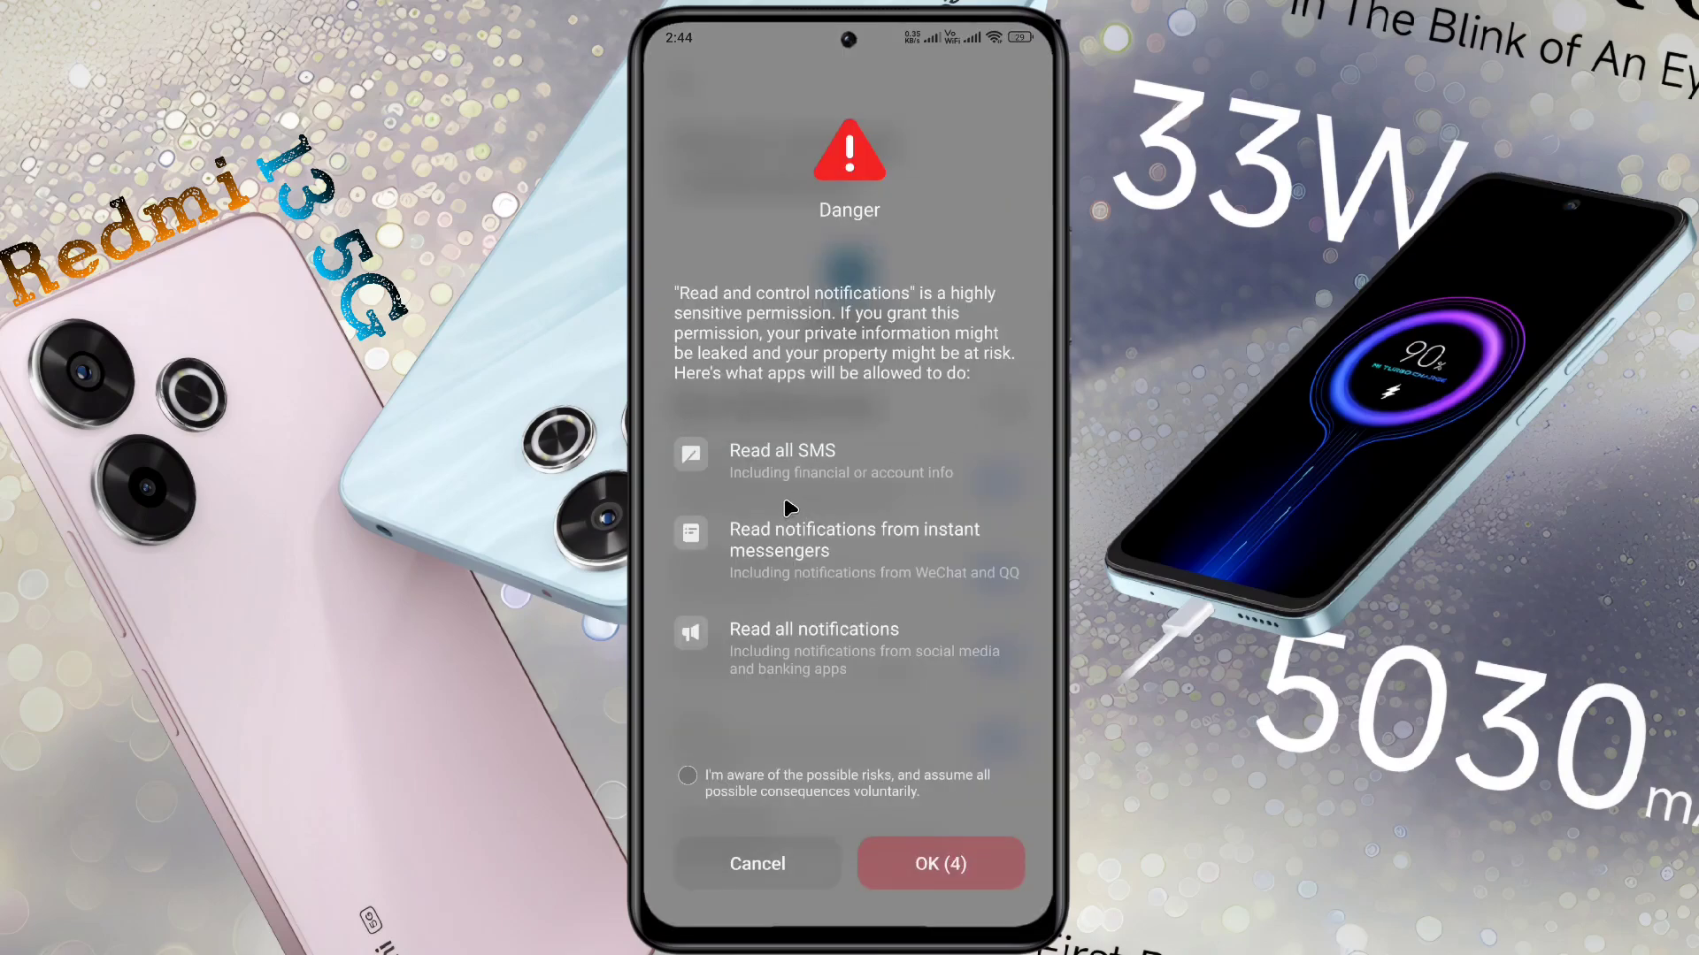
click(917, 880)
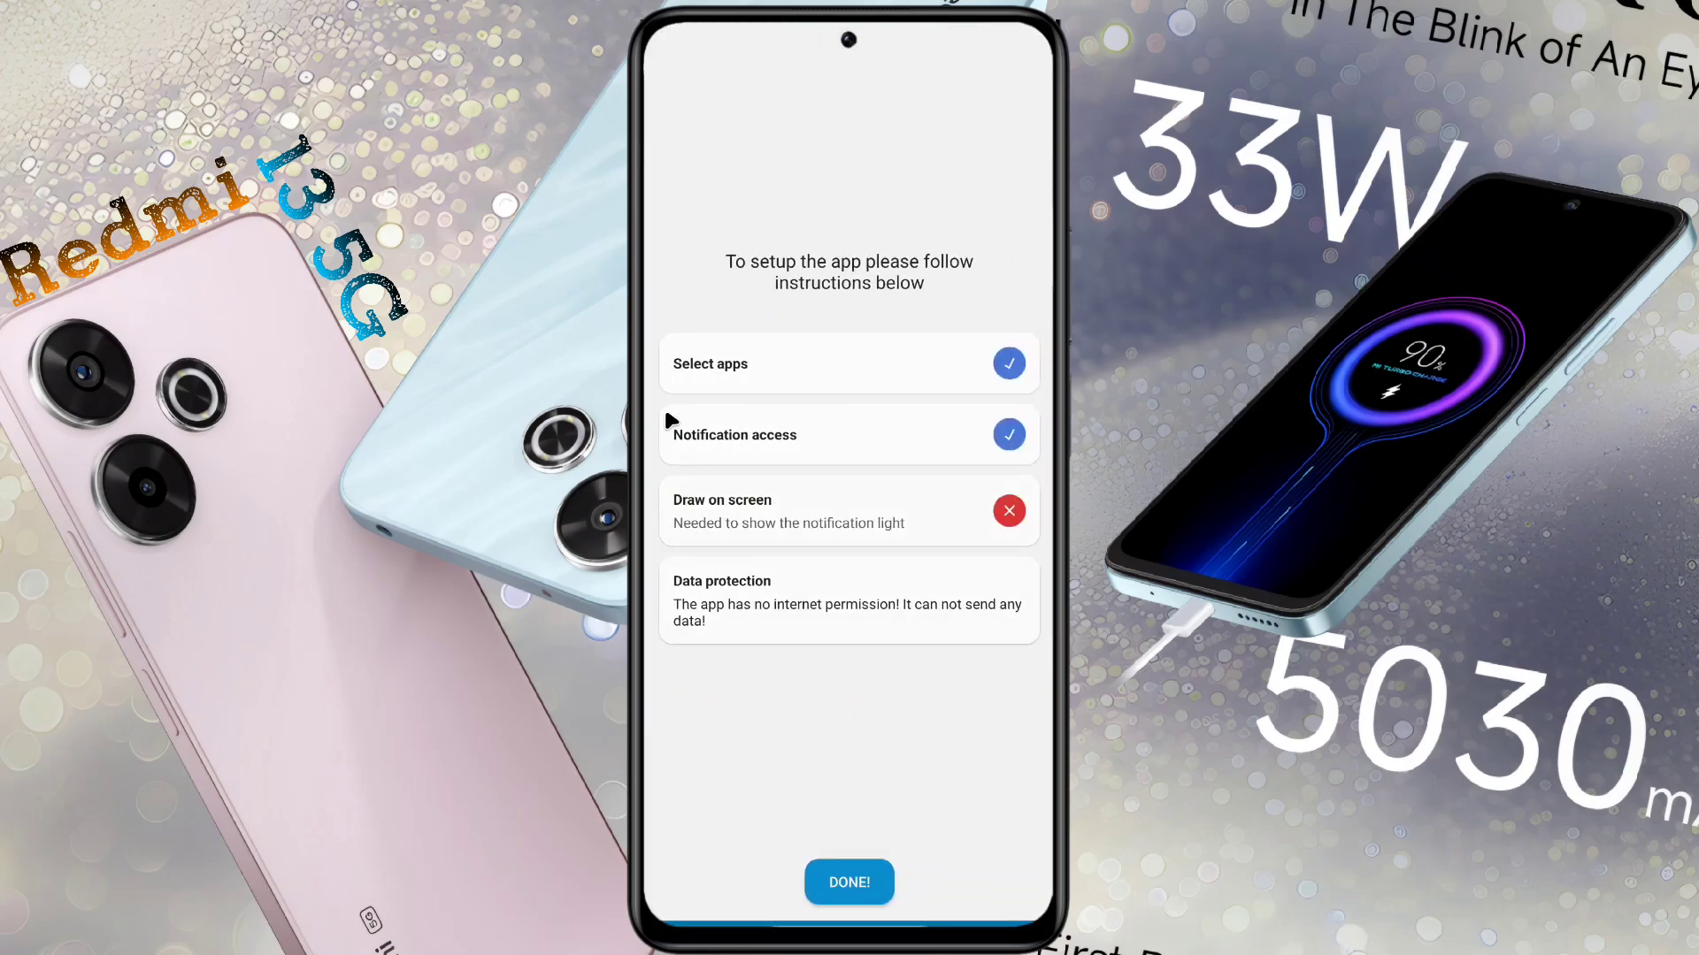
- Grant aodNotify the draw-on-screen permission through Accessibility, accepting the risk, and finish the app's initial setup
click(734, 492)
click(1007, 553)
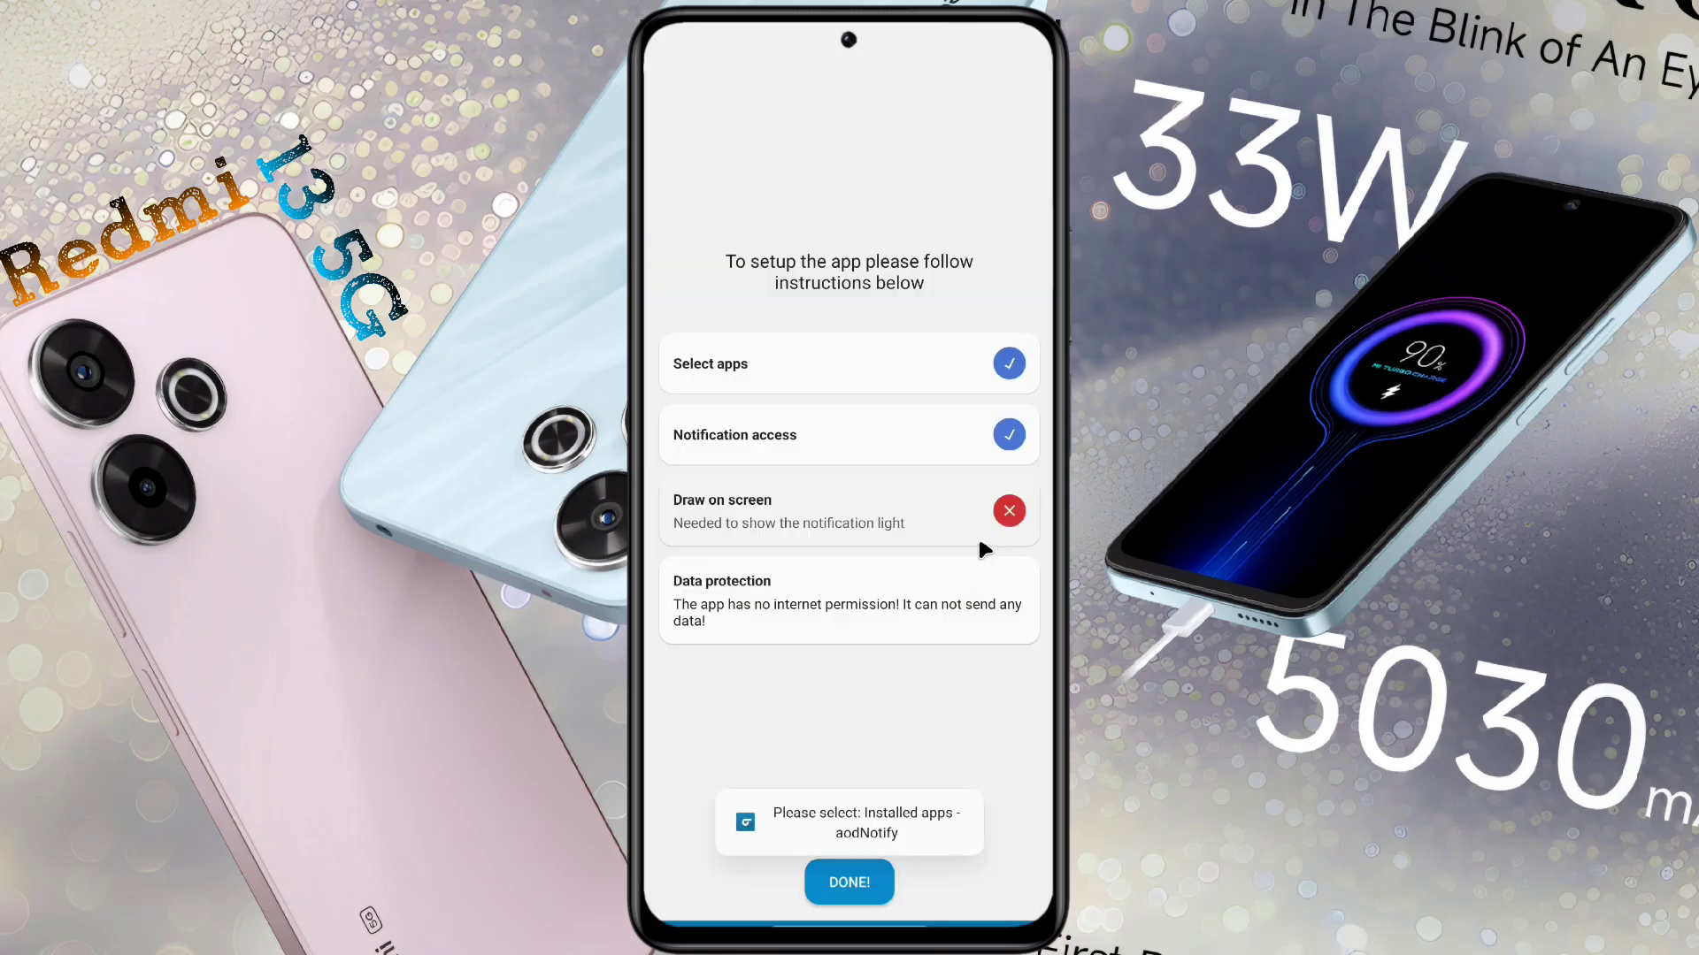
click(777, 616)
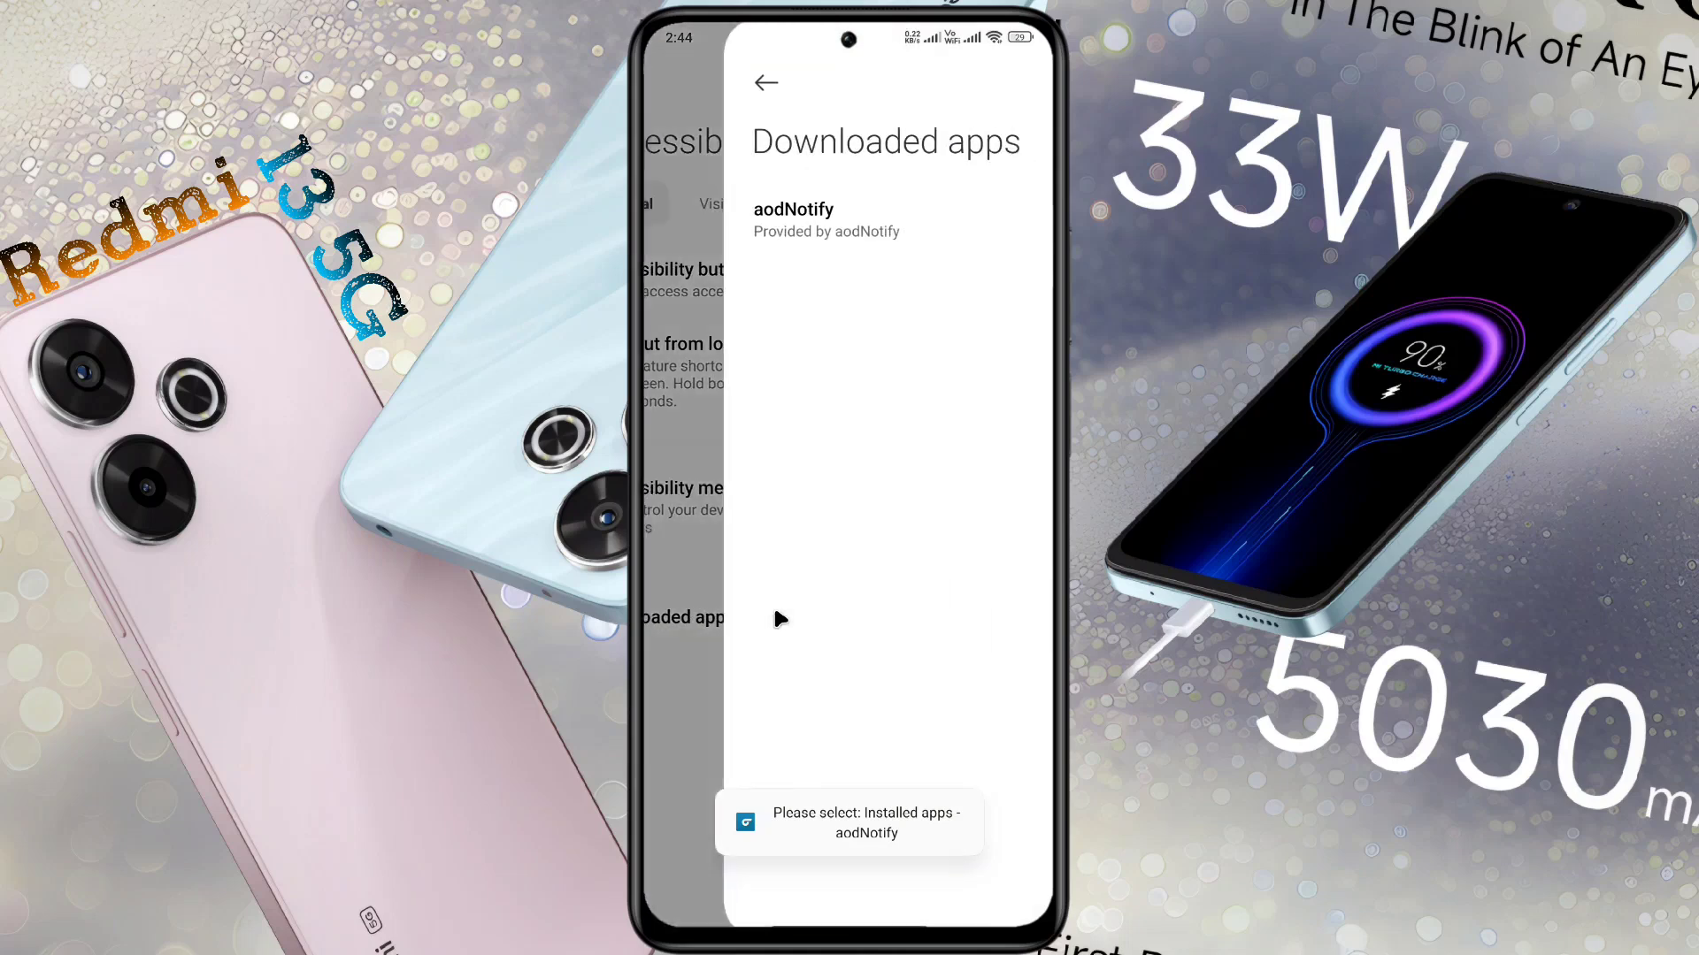
click(805, 213)
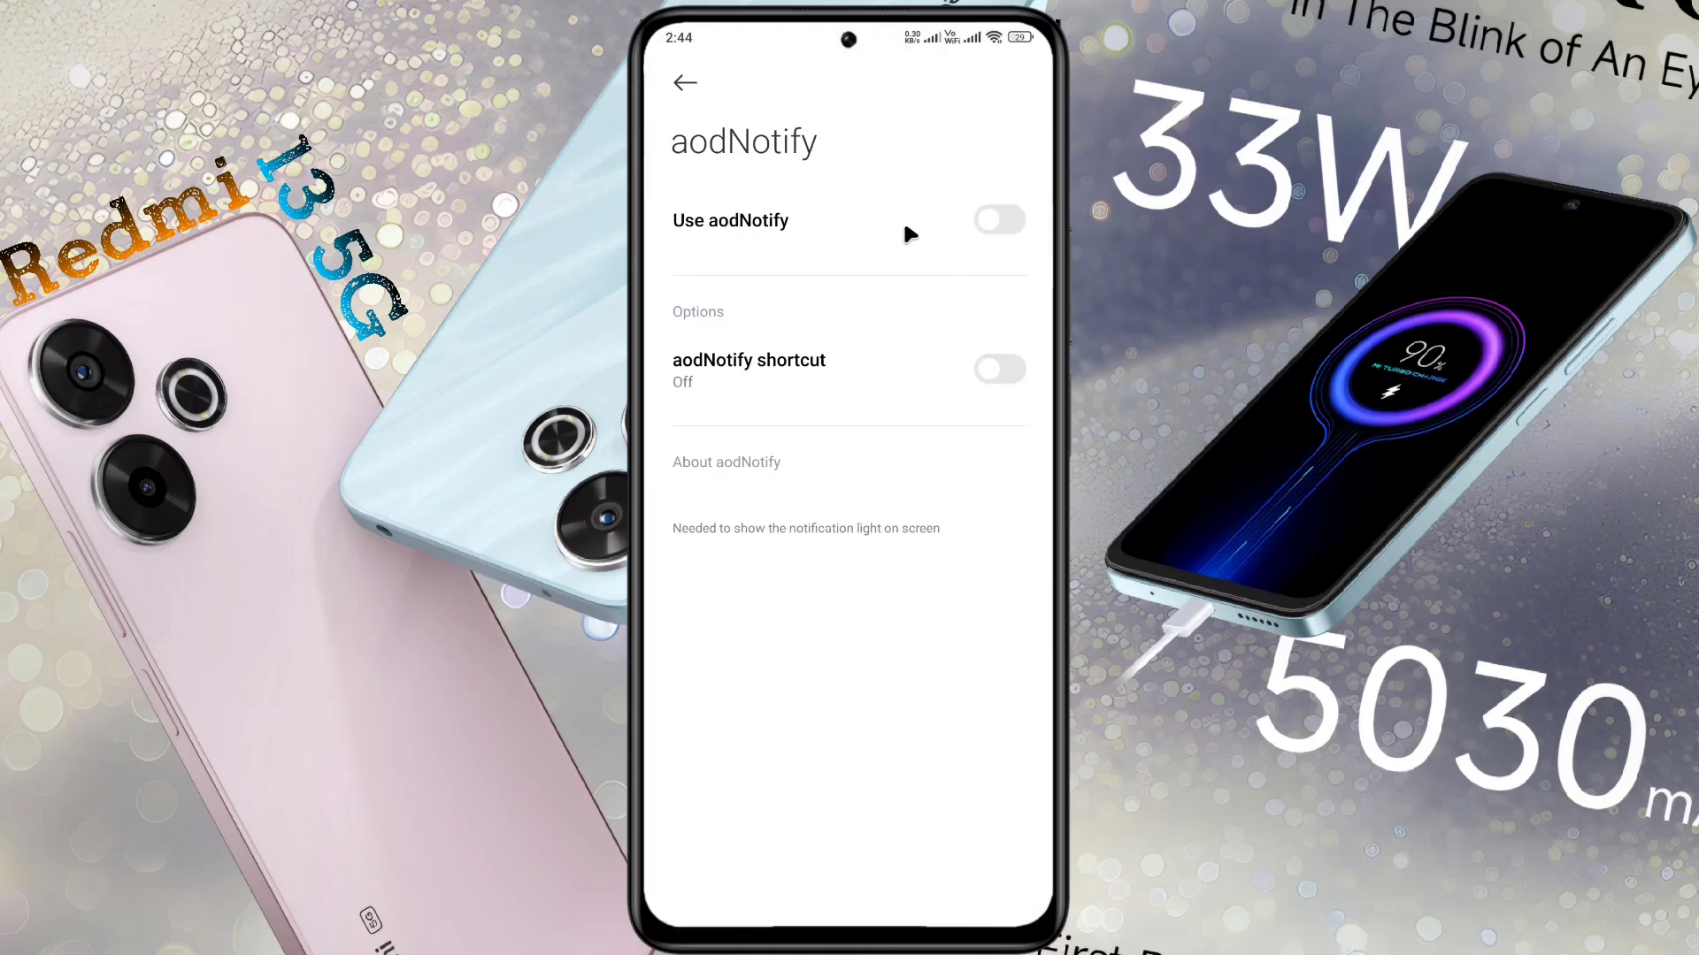
click(906, 228)
click(688, 777)
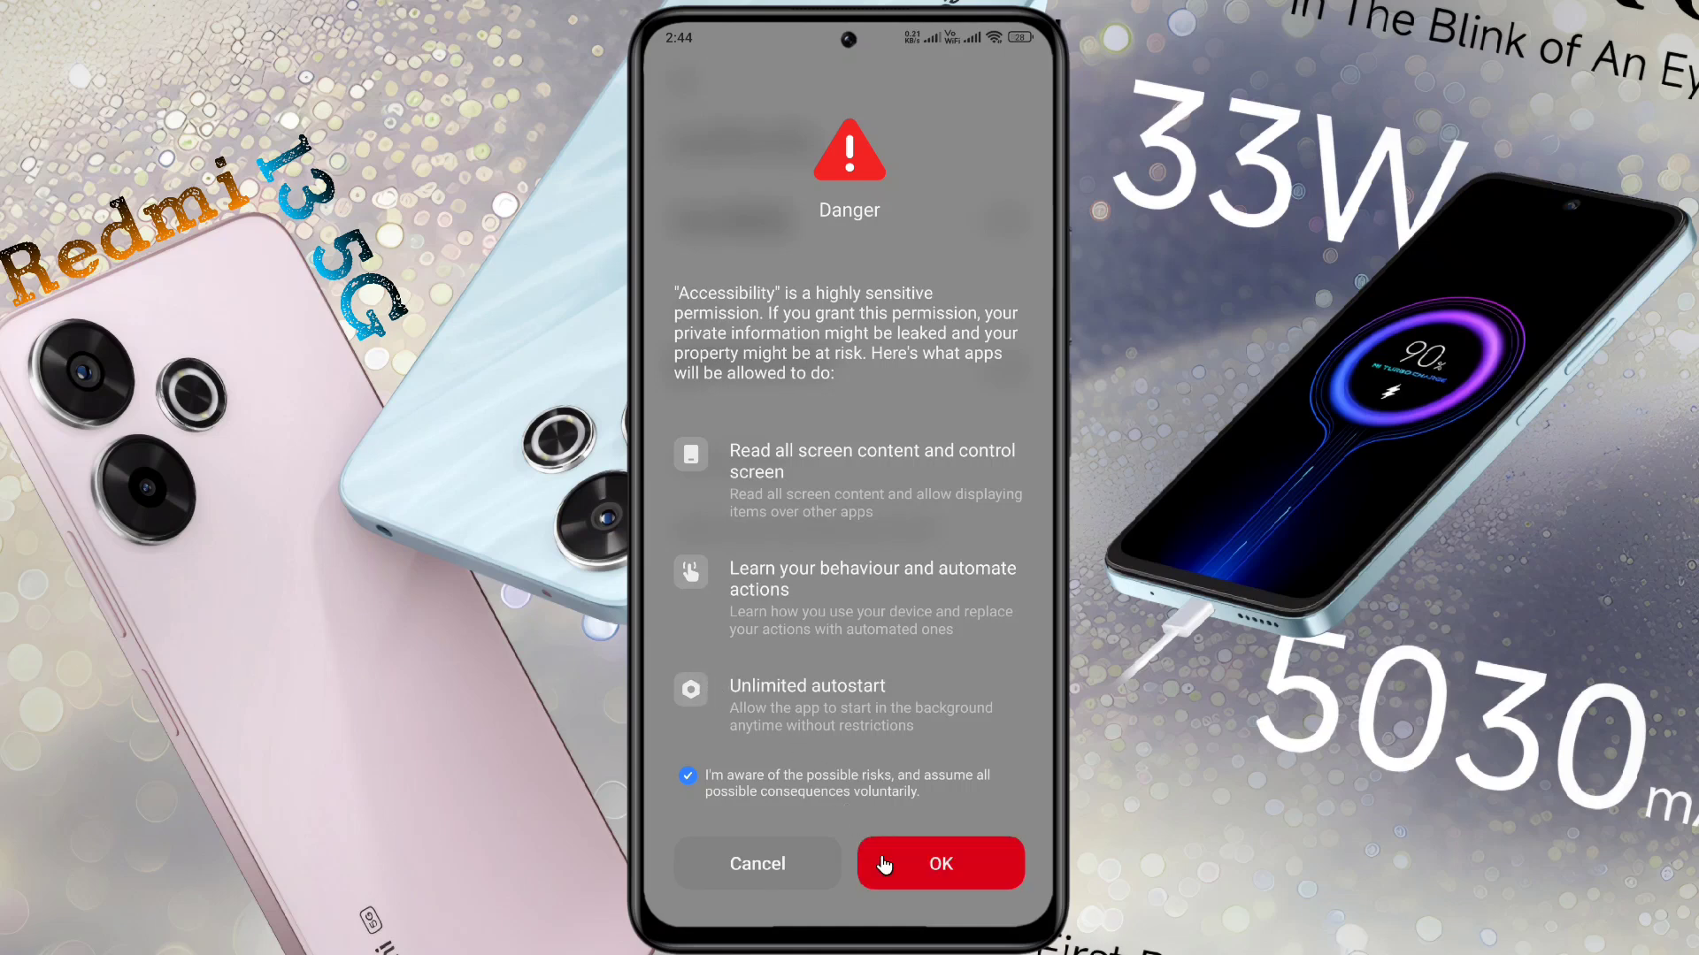
click(929, 894)
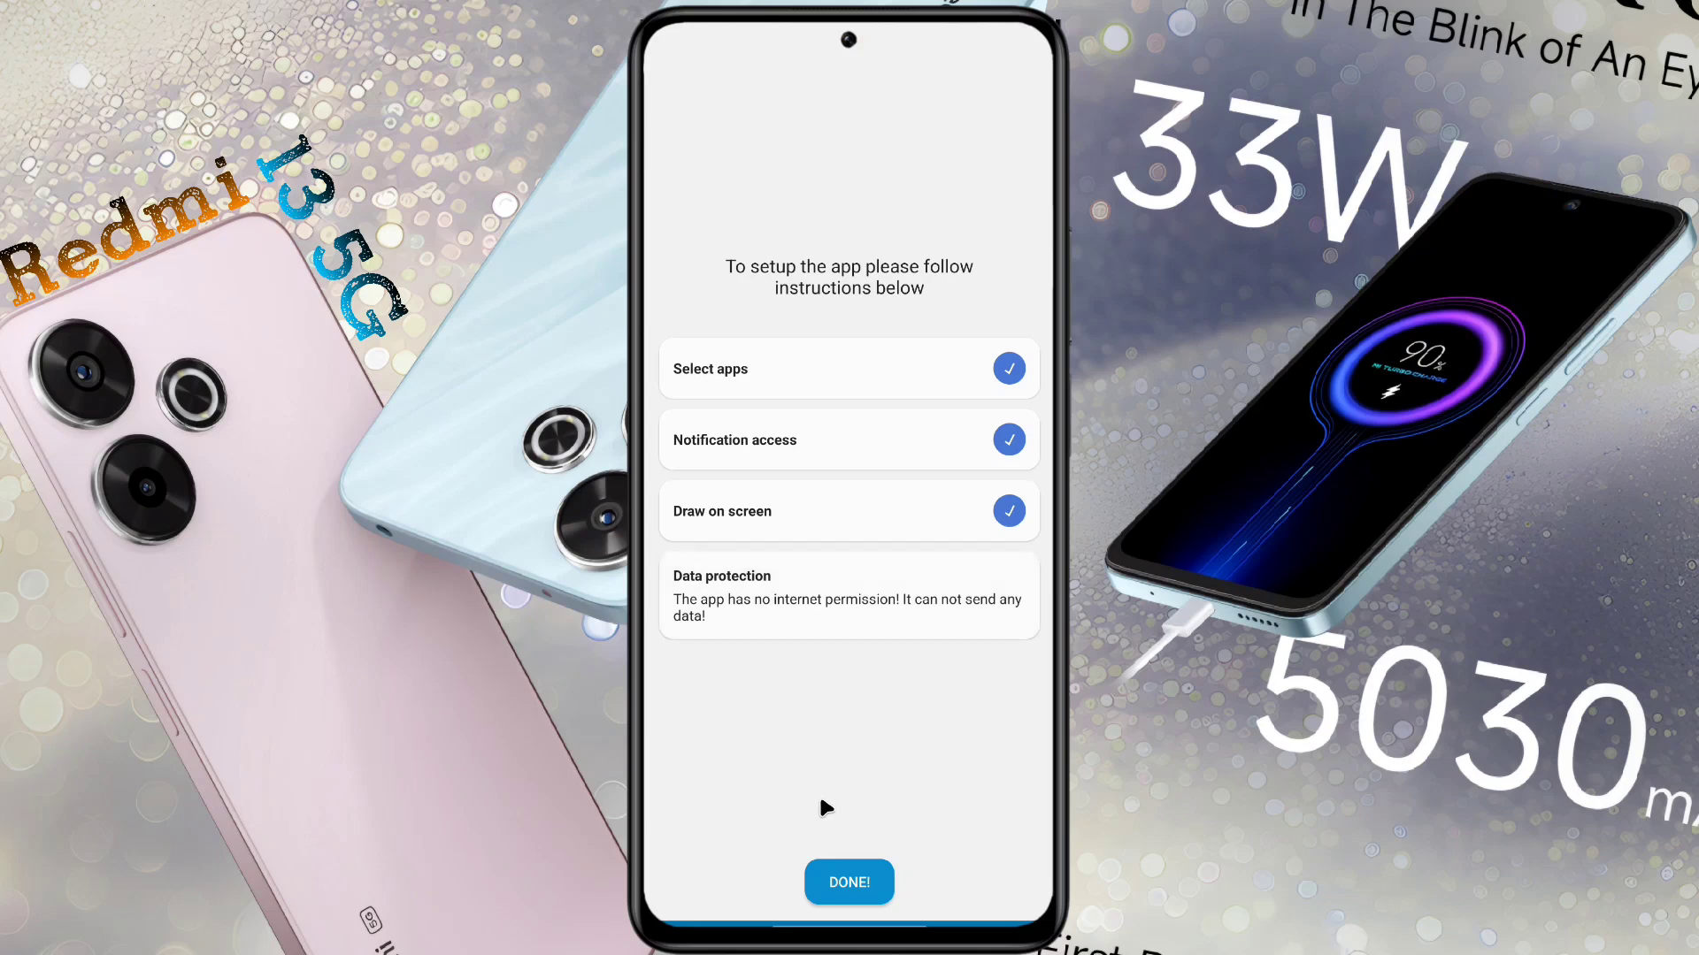
click(875, 889)
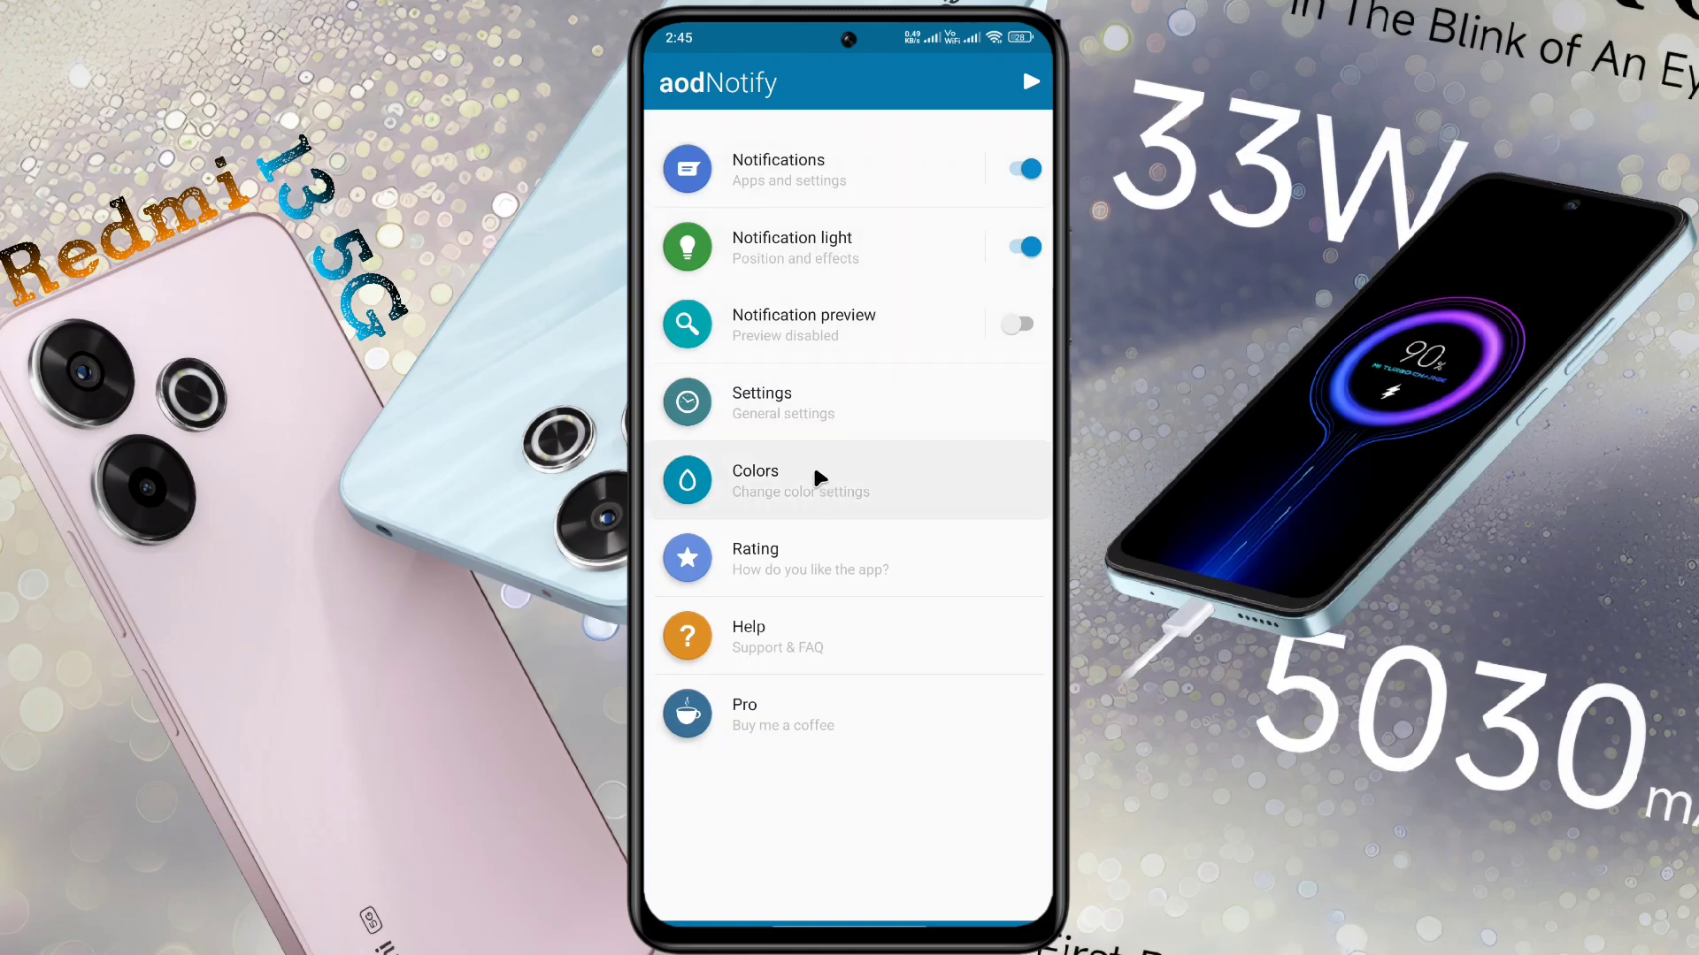
- Review the apps allowed to activate the light and turn on ignoring notifications when the phone is unlocked
click(758, 155)
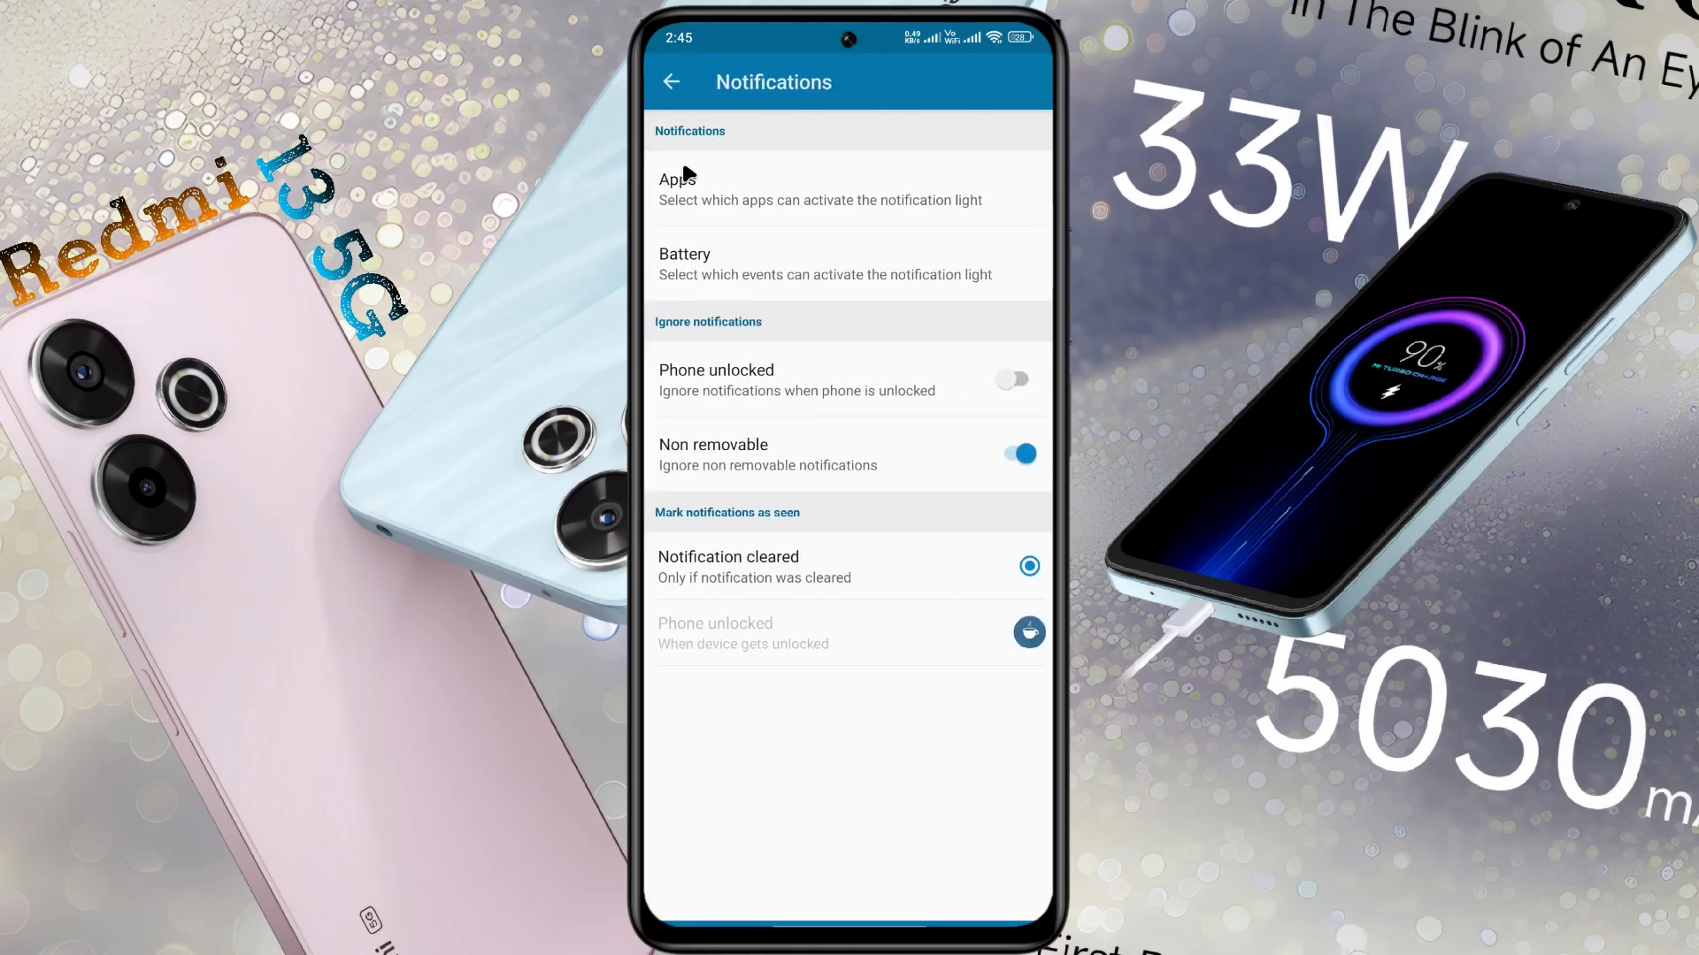
click(740, 191)
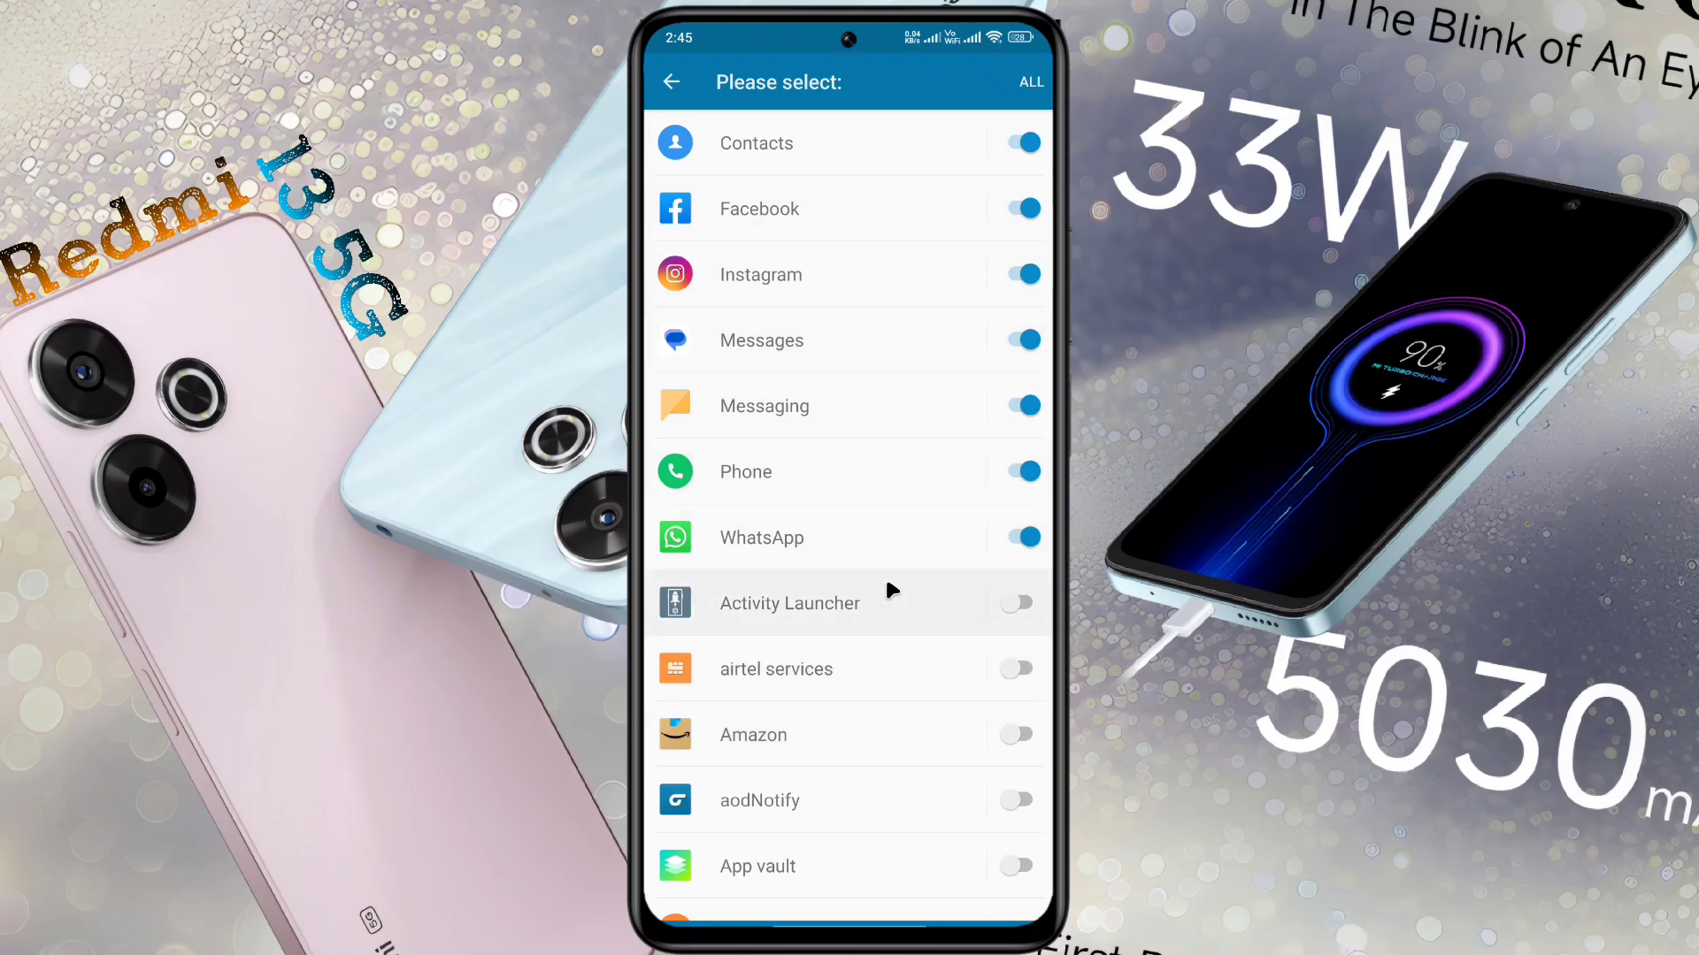
click(673, 82)
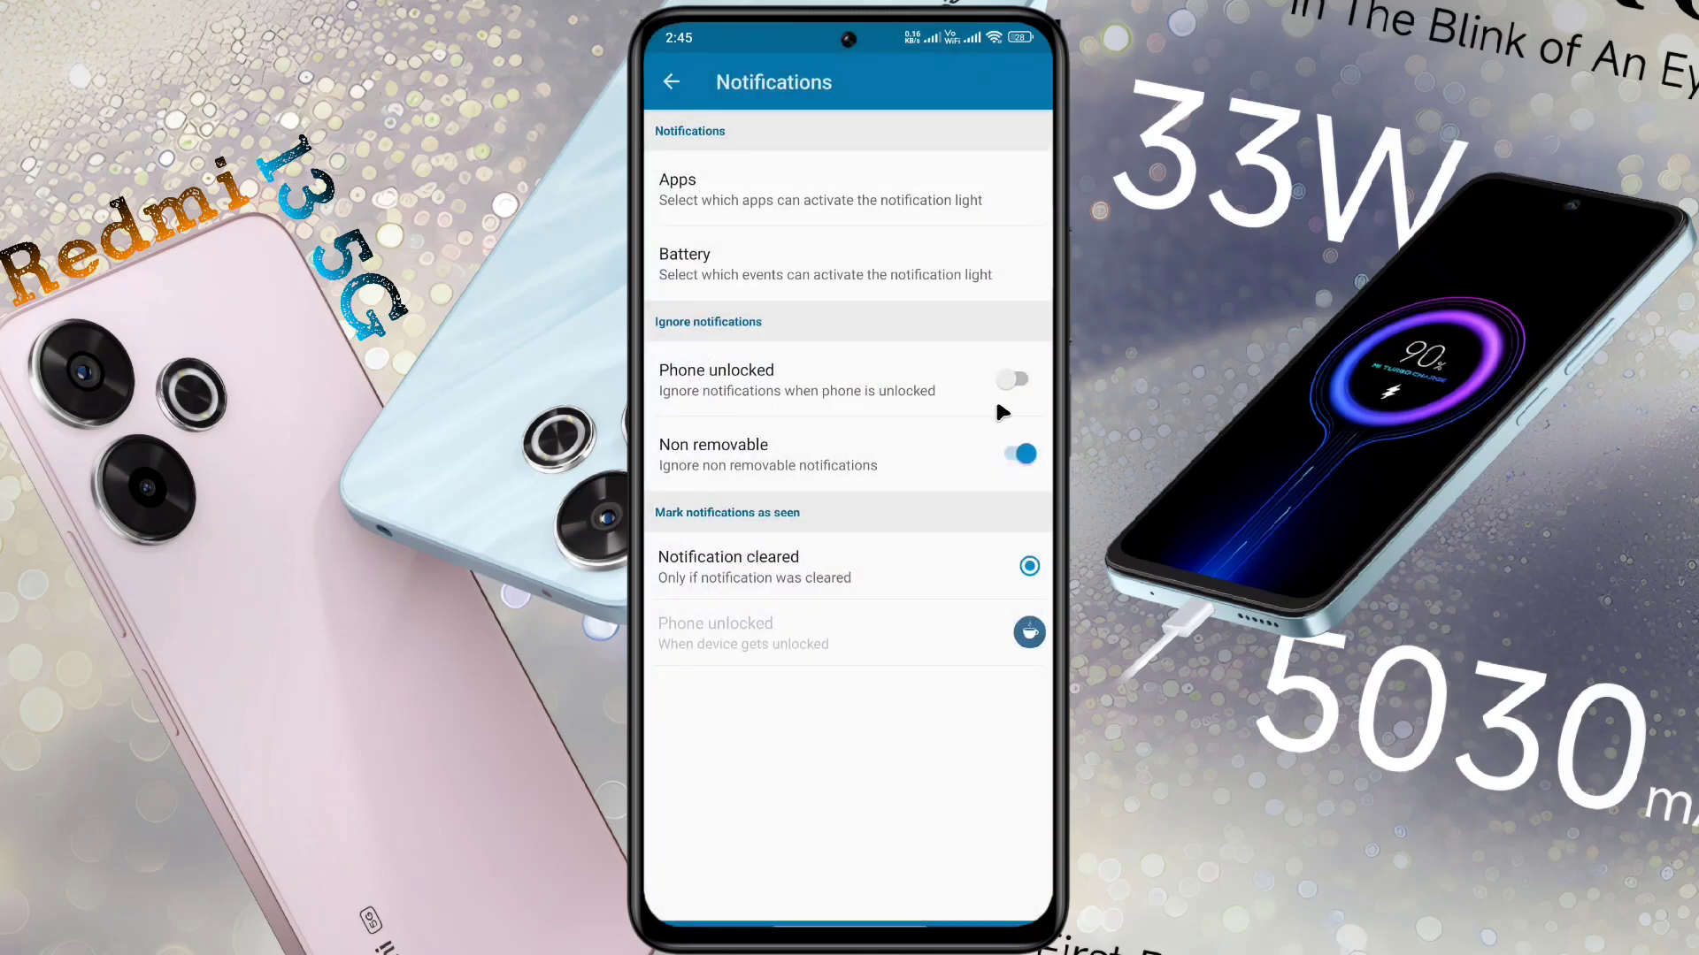
click(1011, 378)
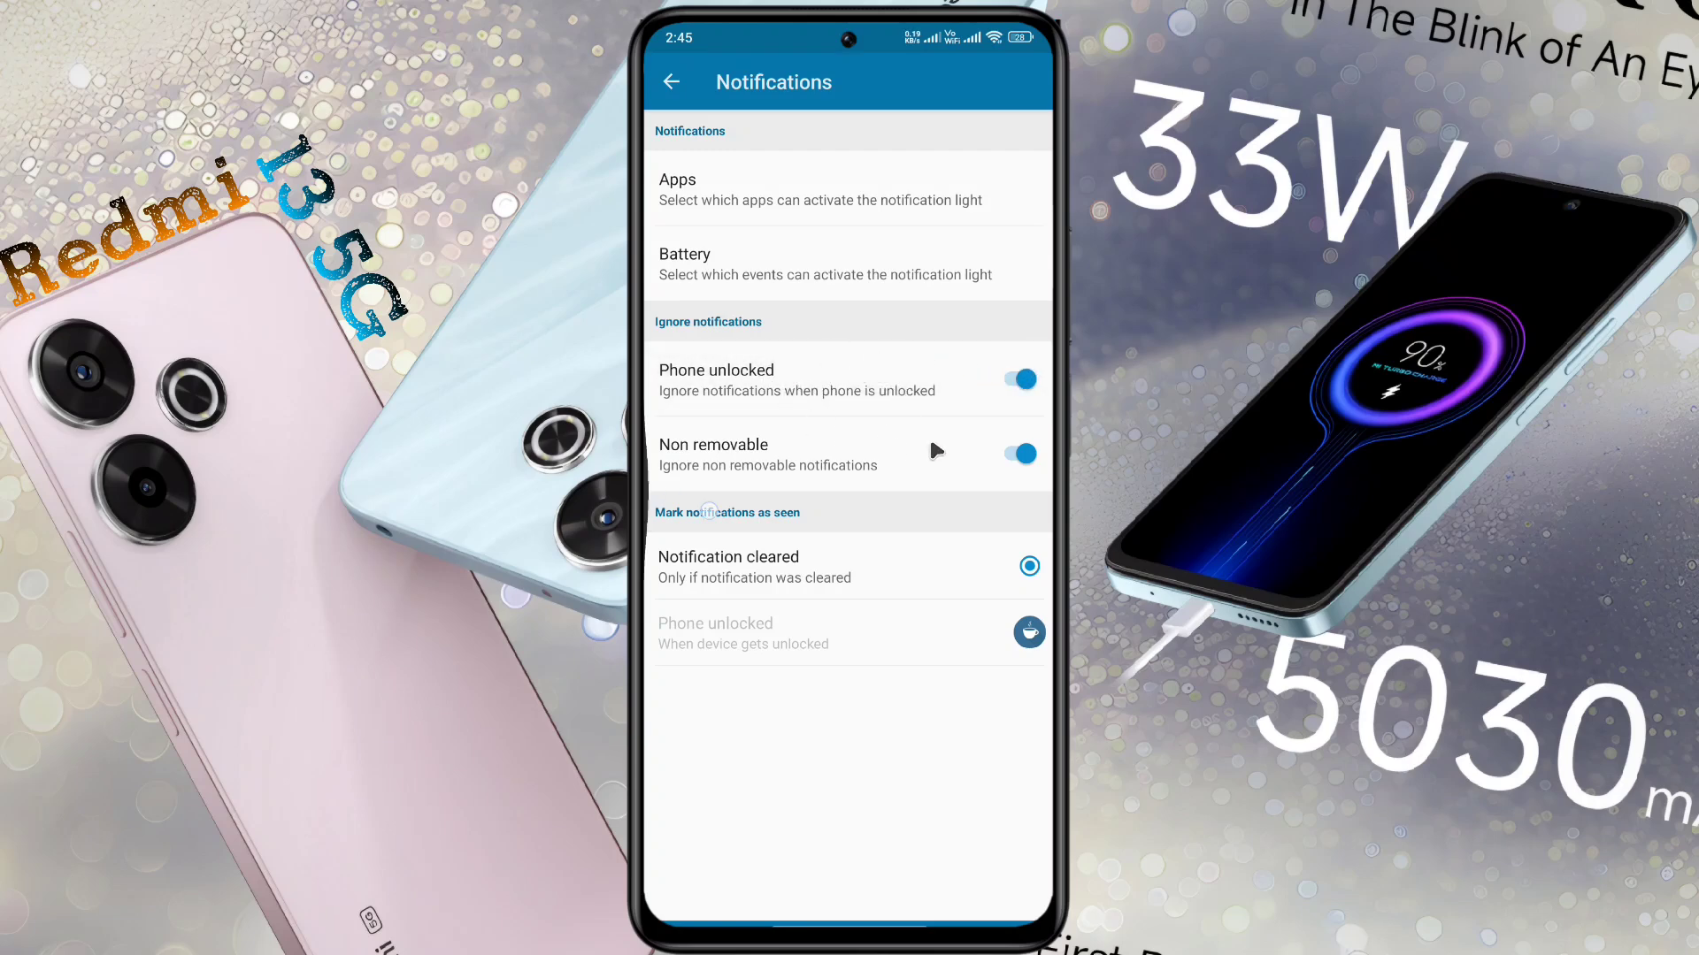
click(673, 82)
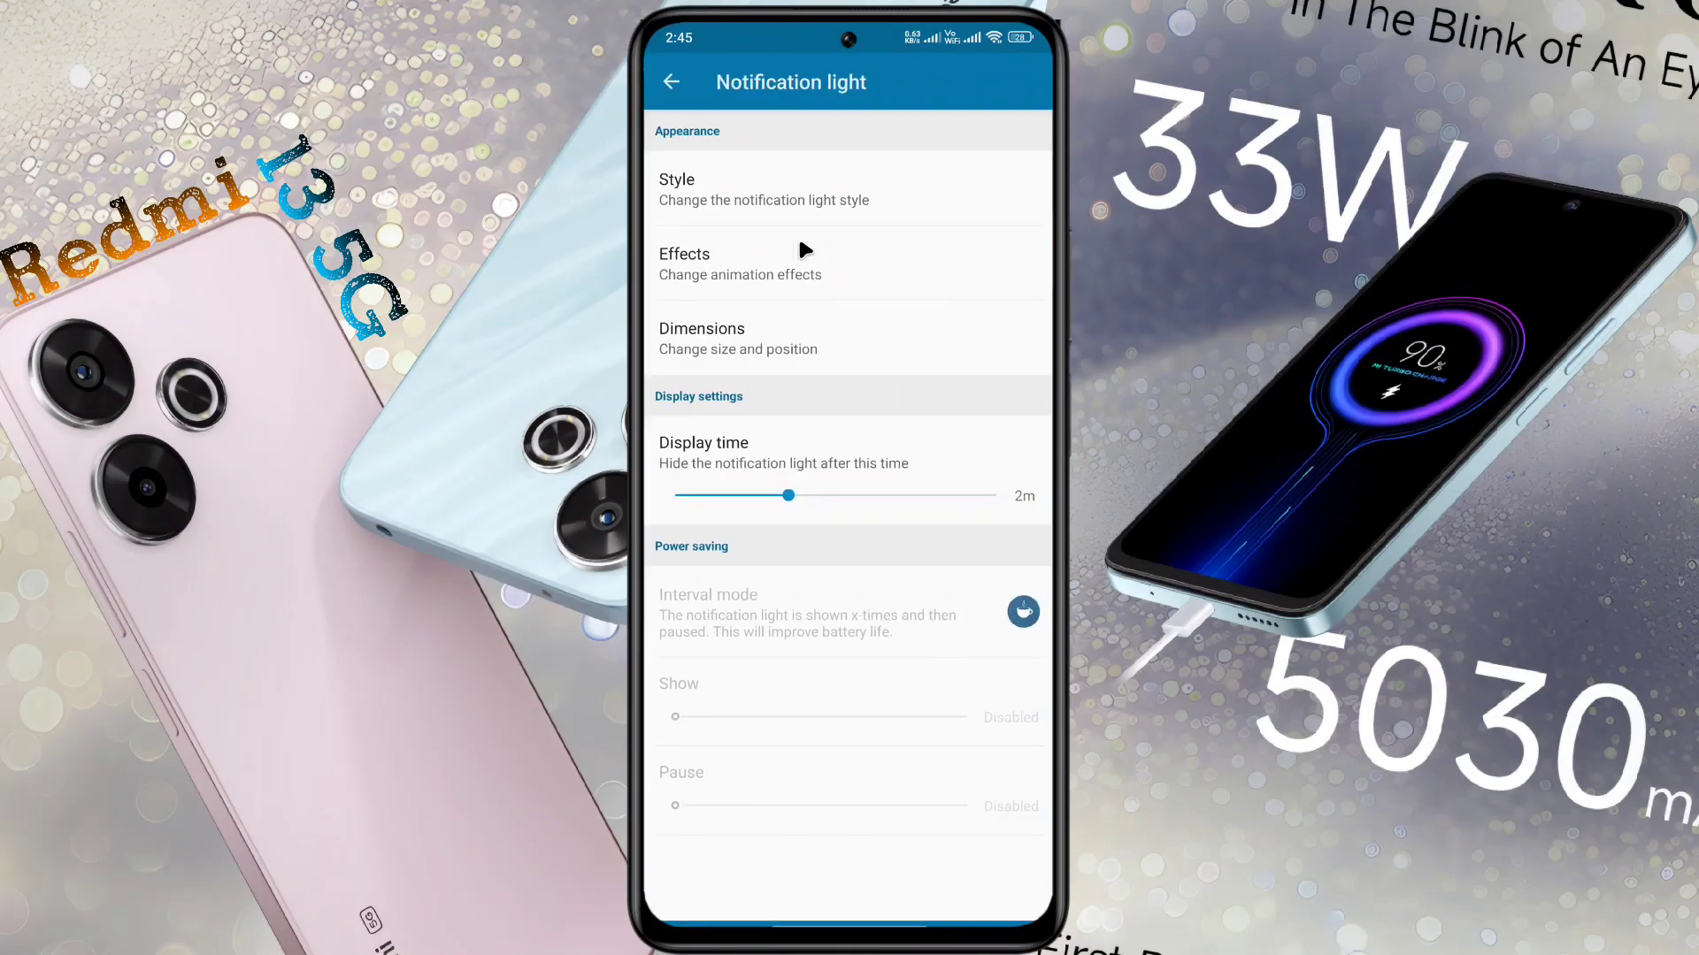
- Review the notification light styles and available animation effects, try Gravity, and select the Pulse effect
click(779, 188)
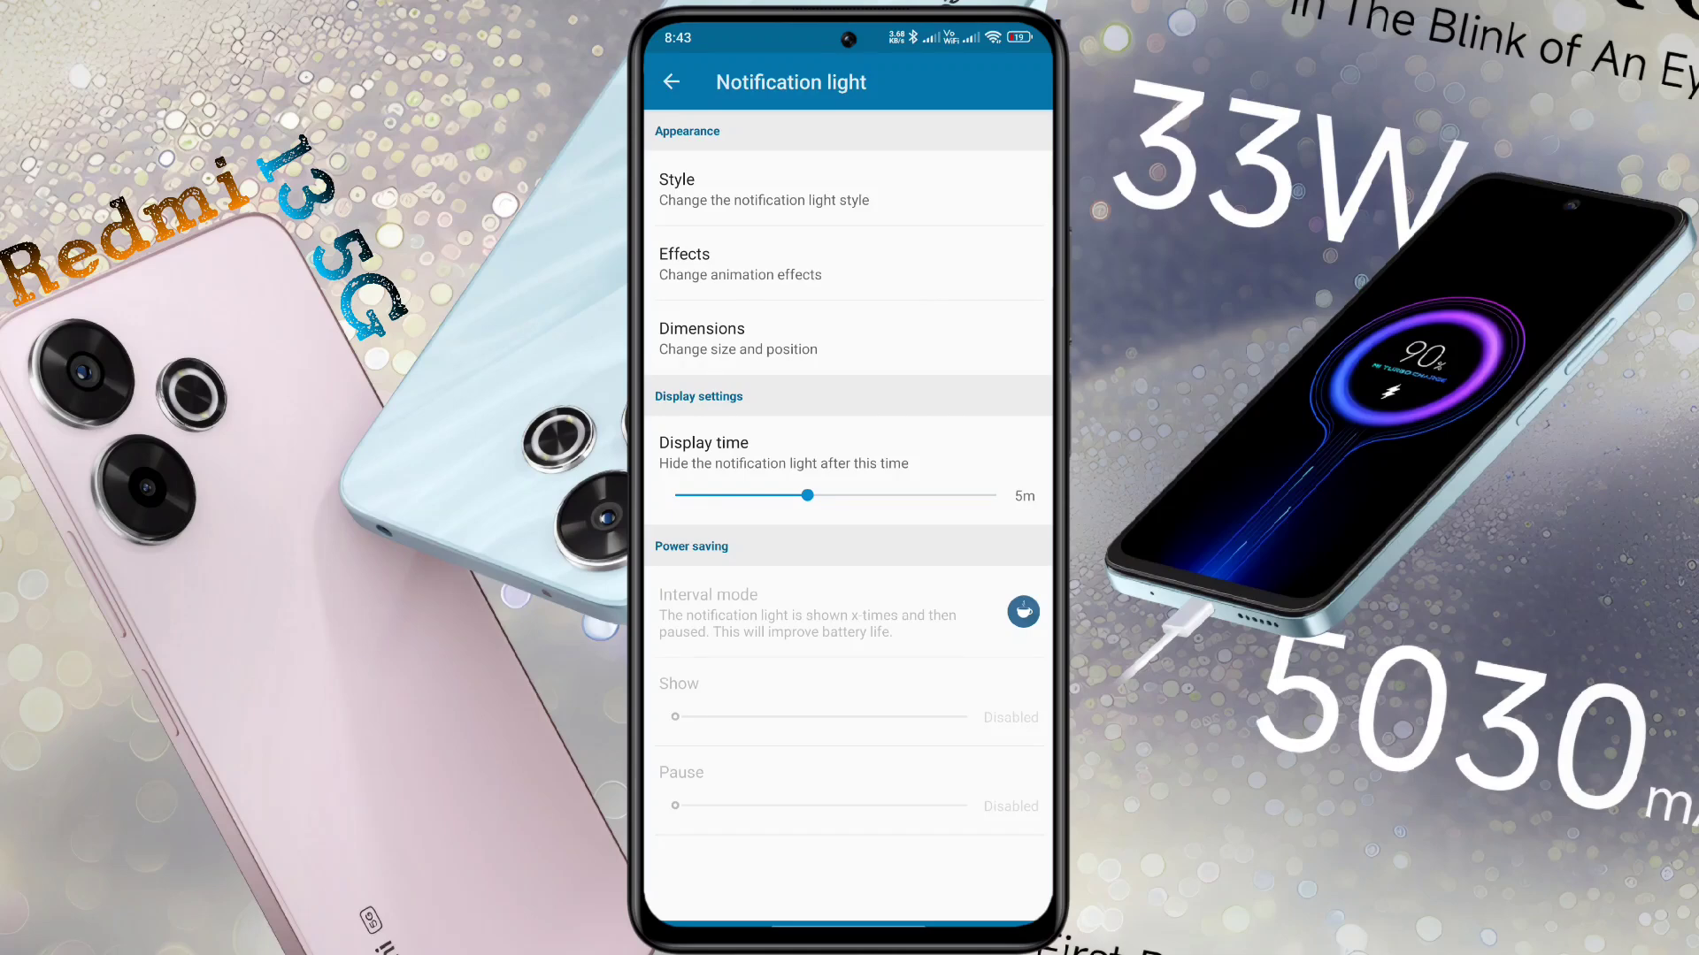
click(894, 265)
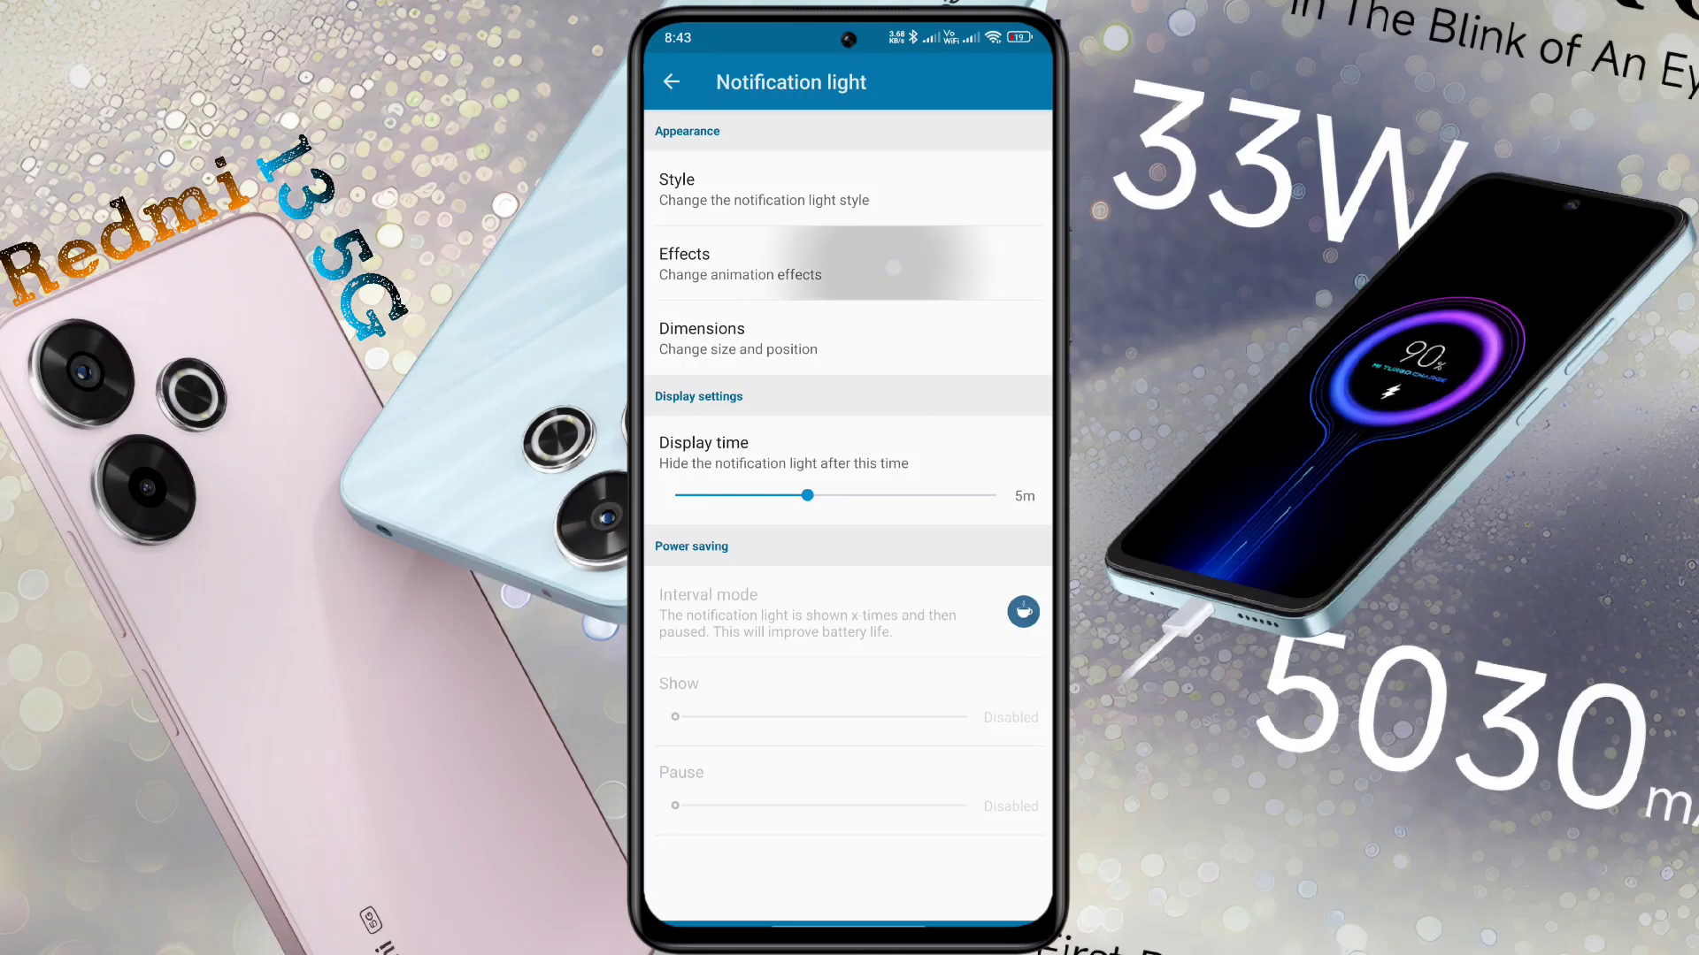
scroll(915, 440, down, 2)
scroll(915, 440, down, 3)
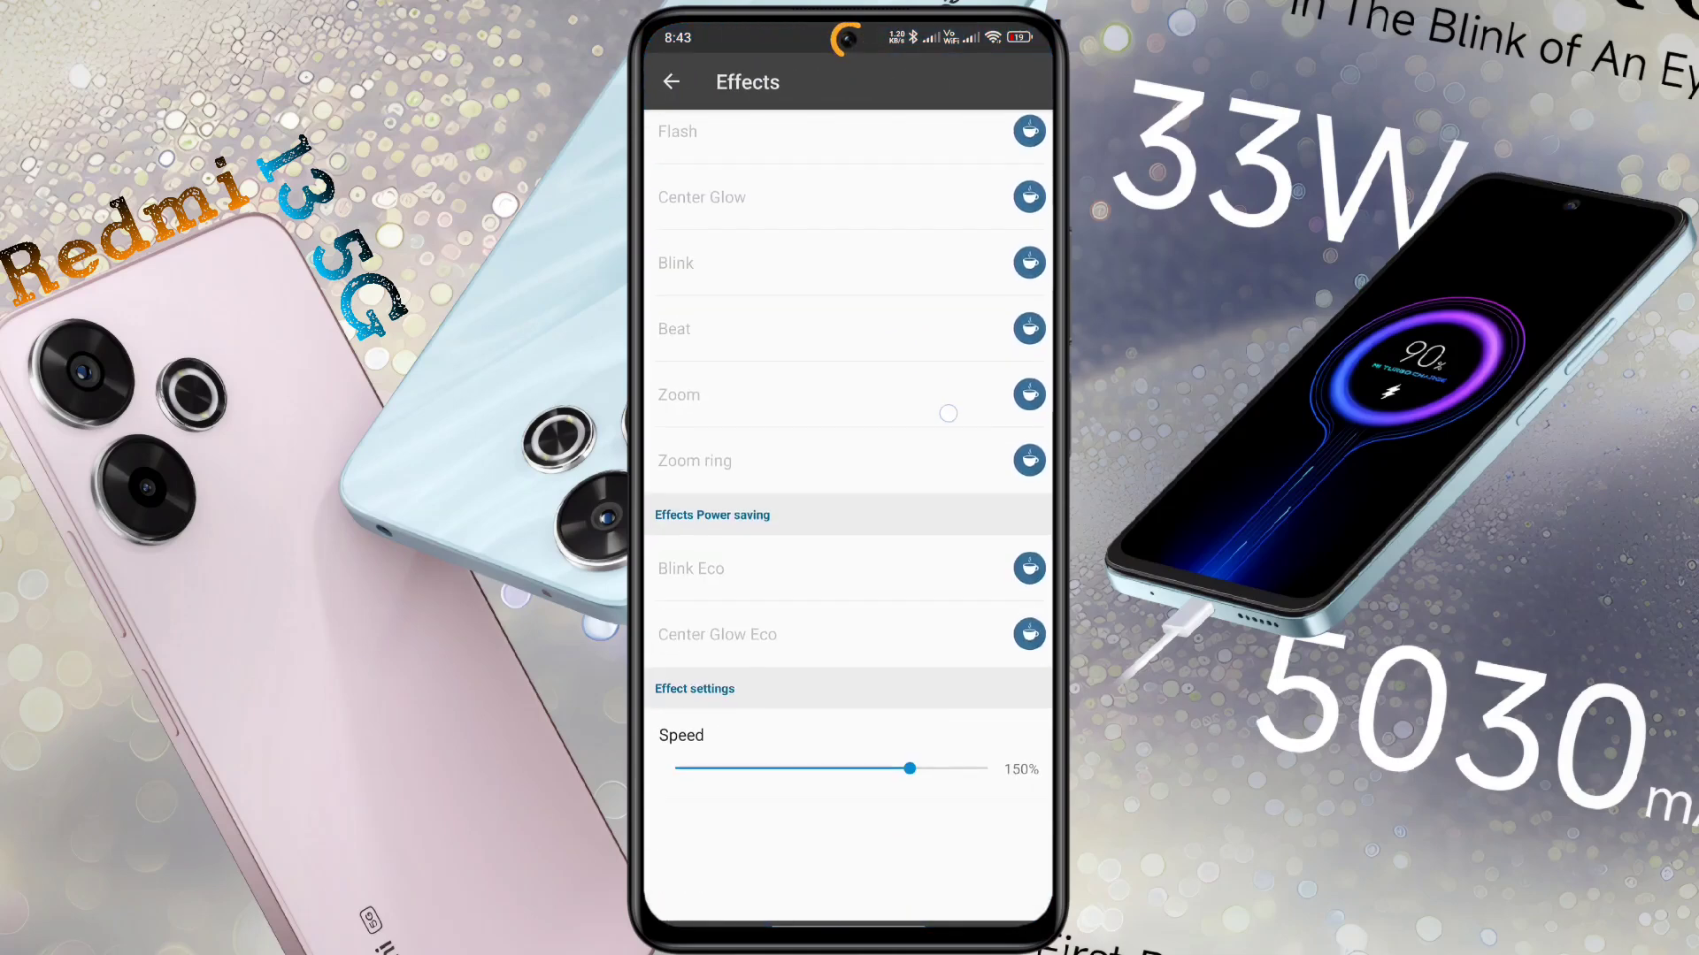
scroll(921, 322, up, 5)
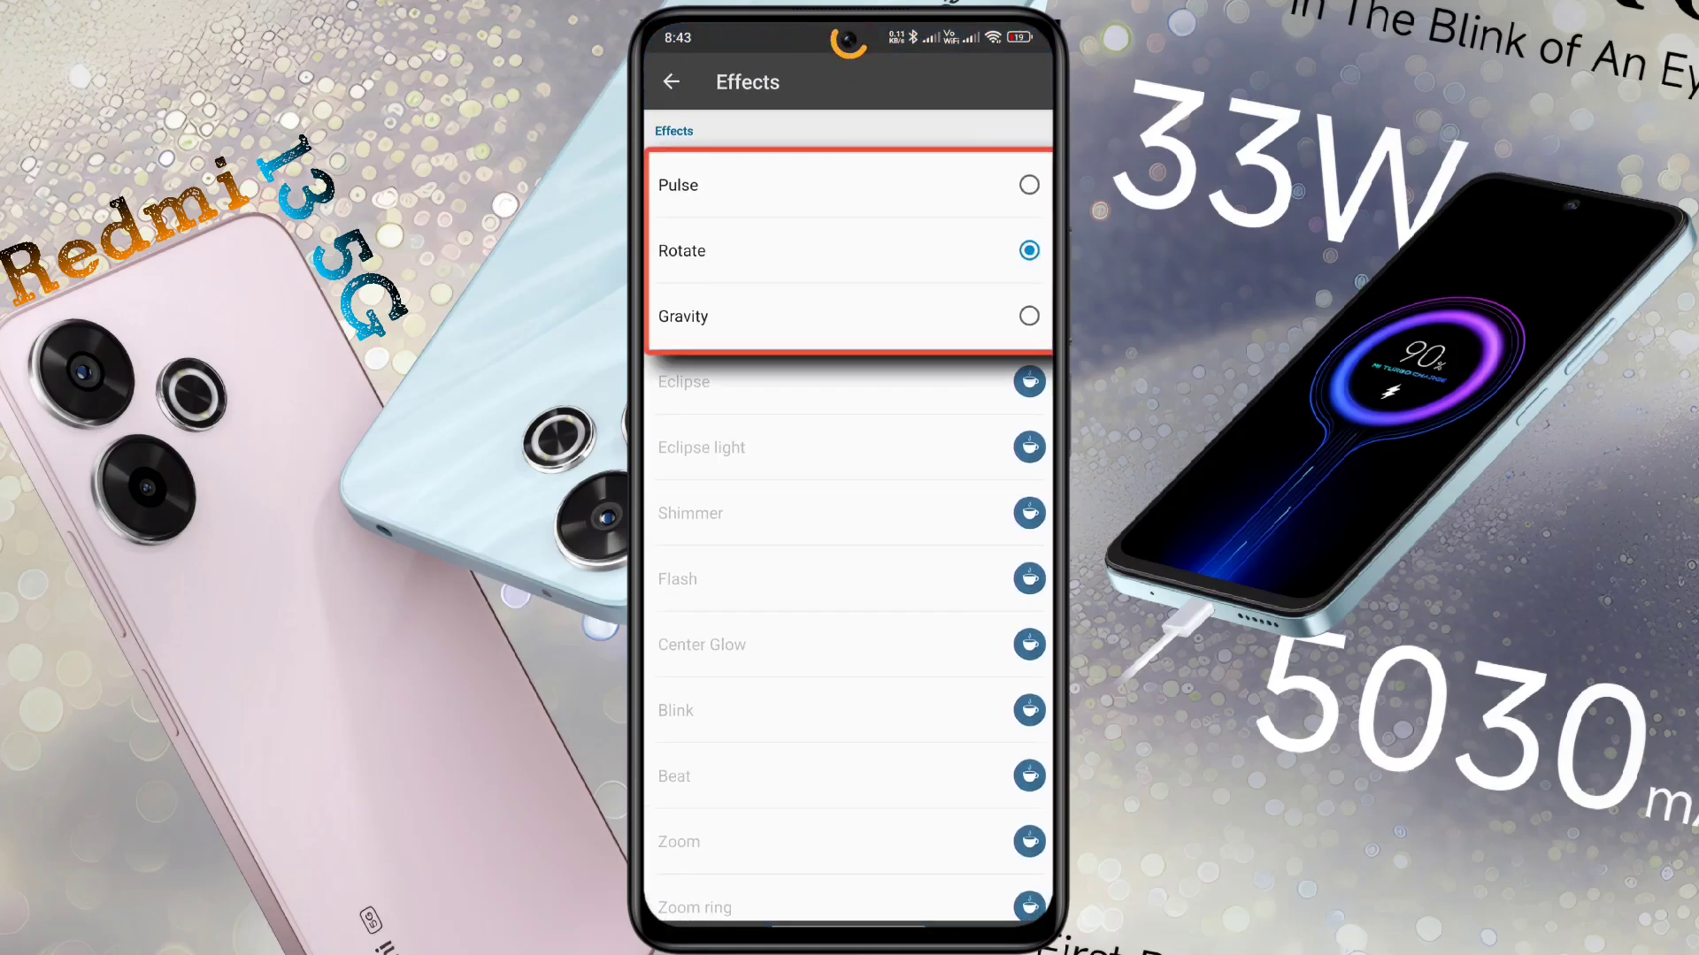
click(941, 184)
click(920, 323)
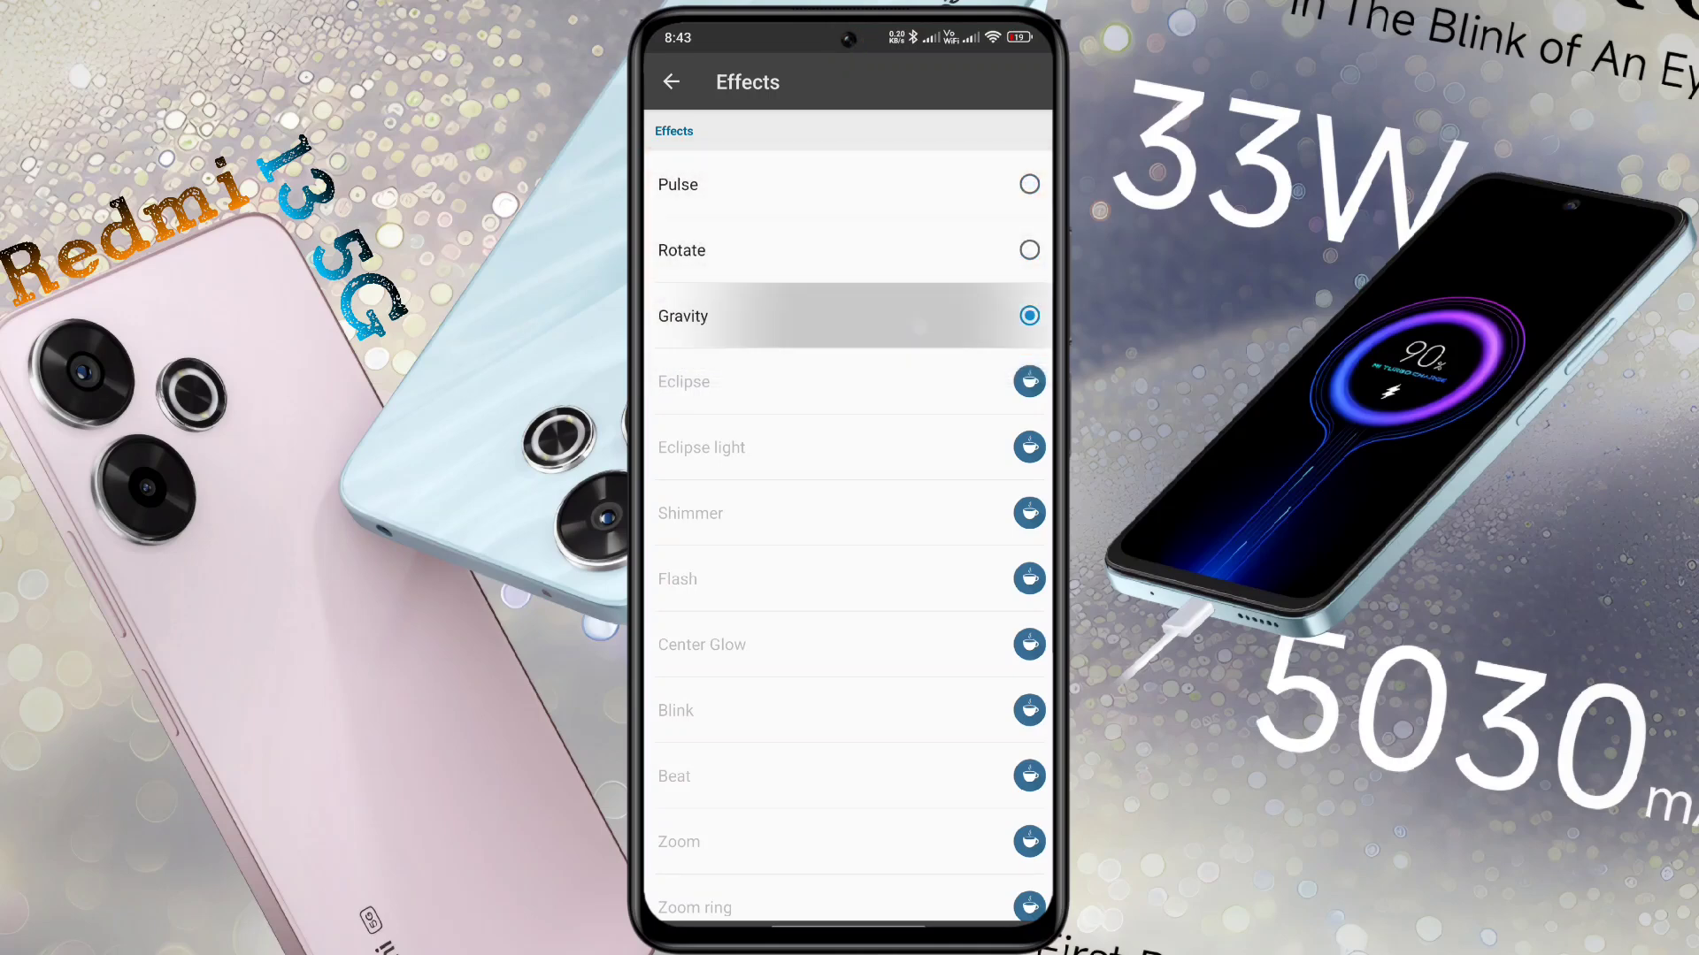
click(885, 184)
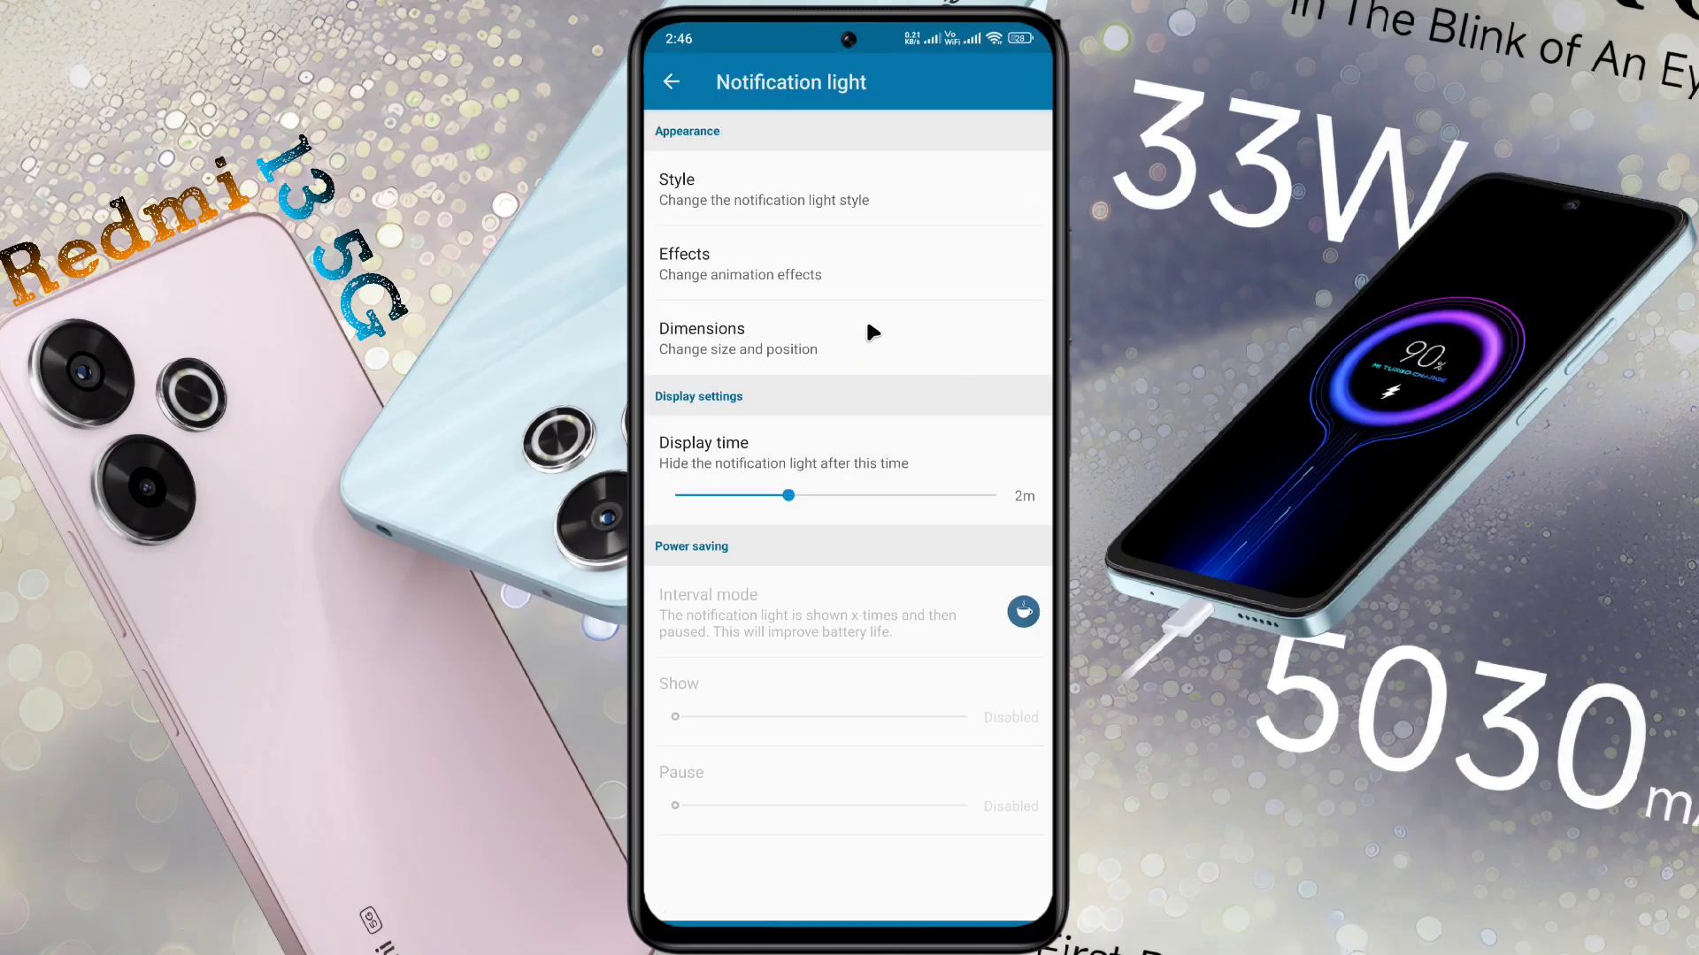
- In the notification light's dimensions, set the camera edge thickness to 70% and Resize to 3%
click(870, 332)
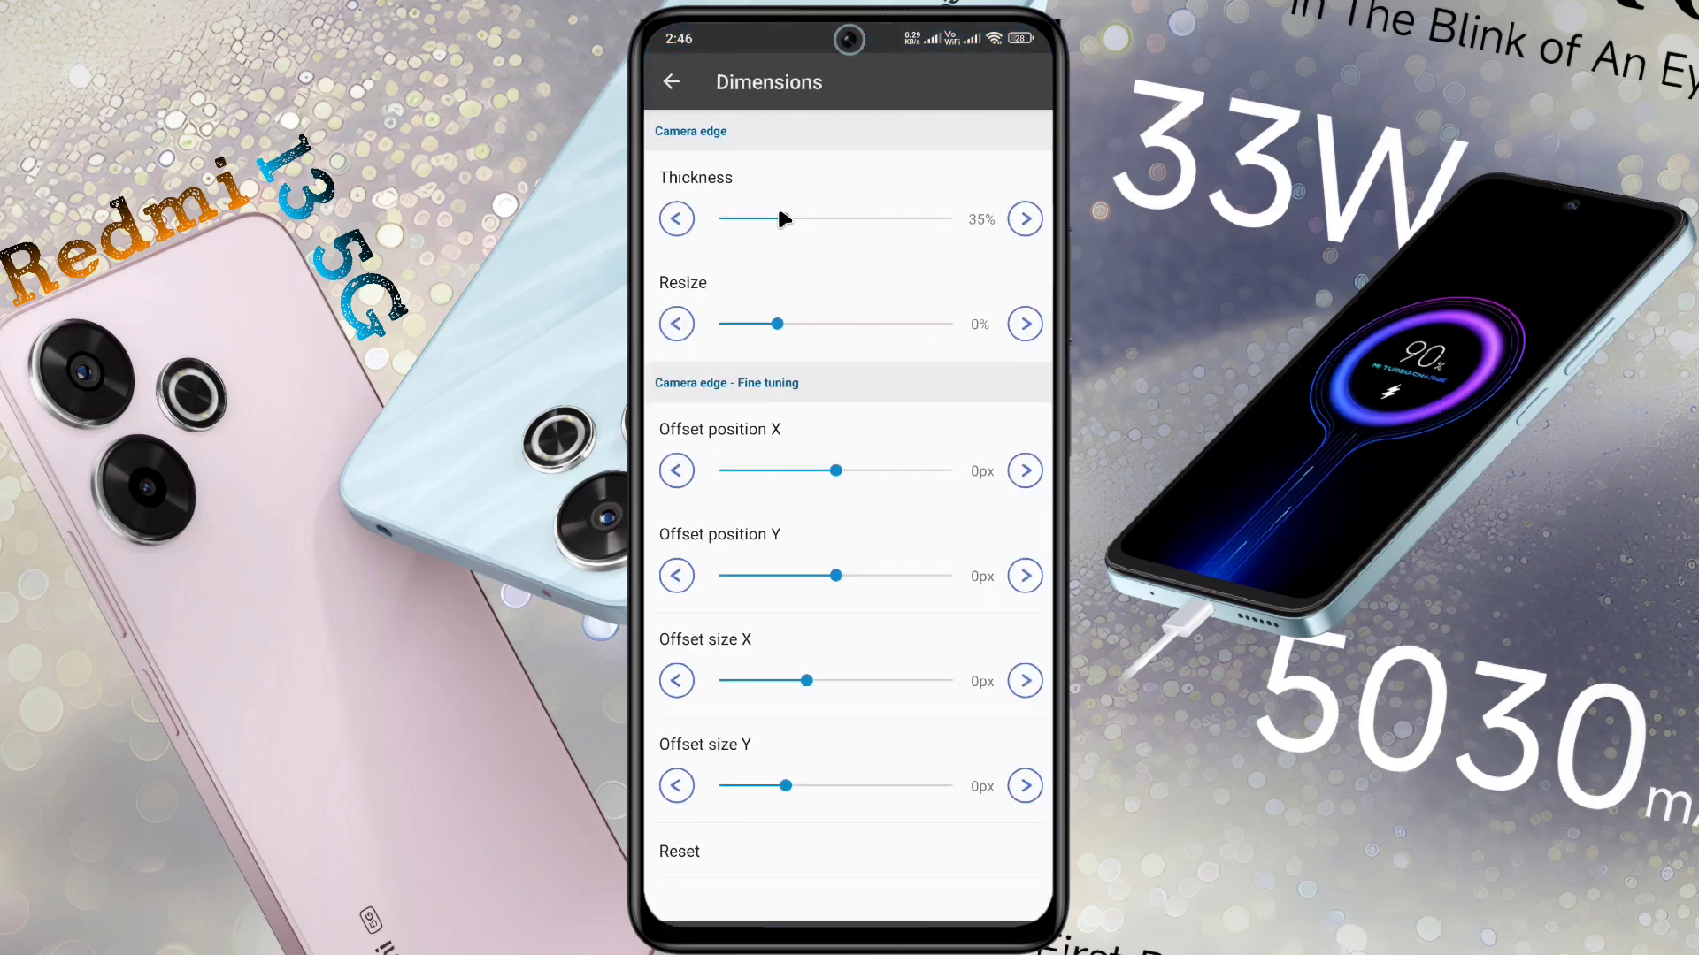
drag(784, 219, 876, 220)
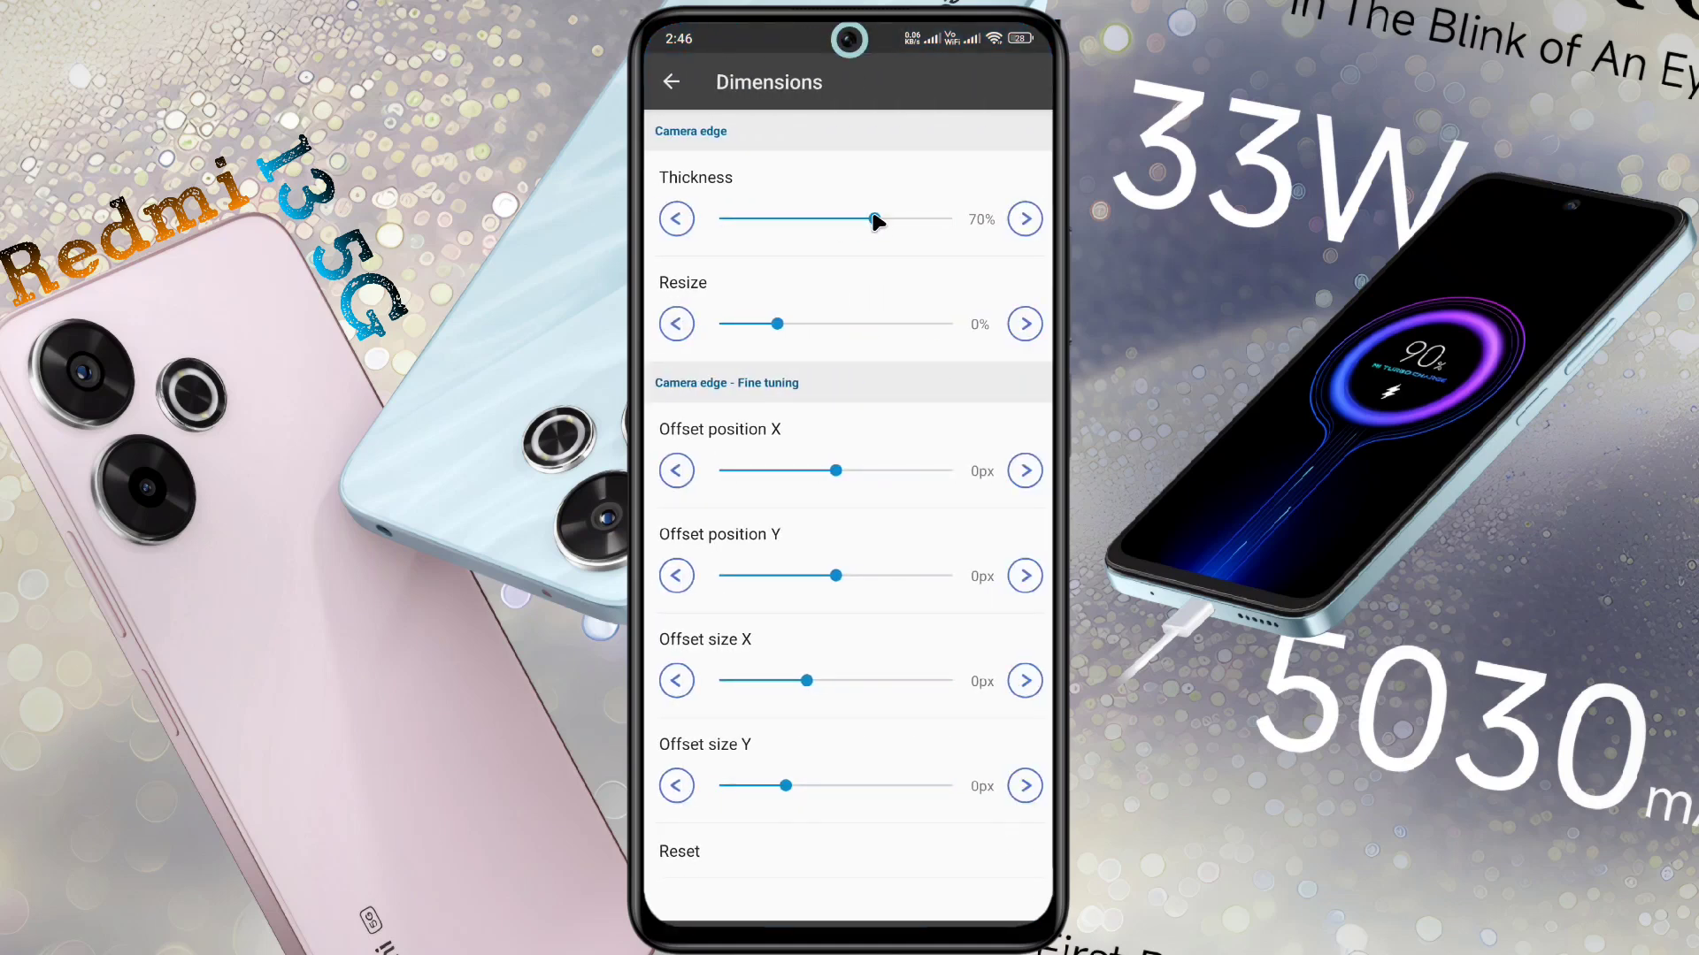
click(1025, 324)
- Try a 205 px X position offset for the camera edge light, return it to 0 px, and leave the dimensions
click(817, 470)
drag(825, 465, 871, 470)
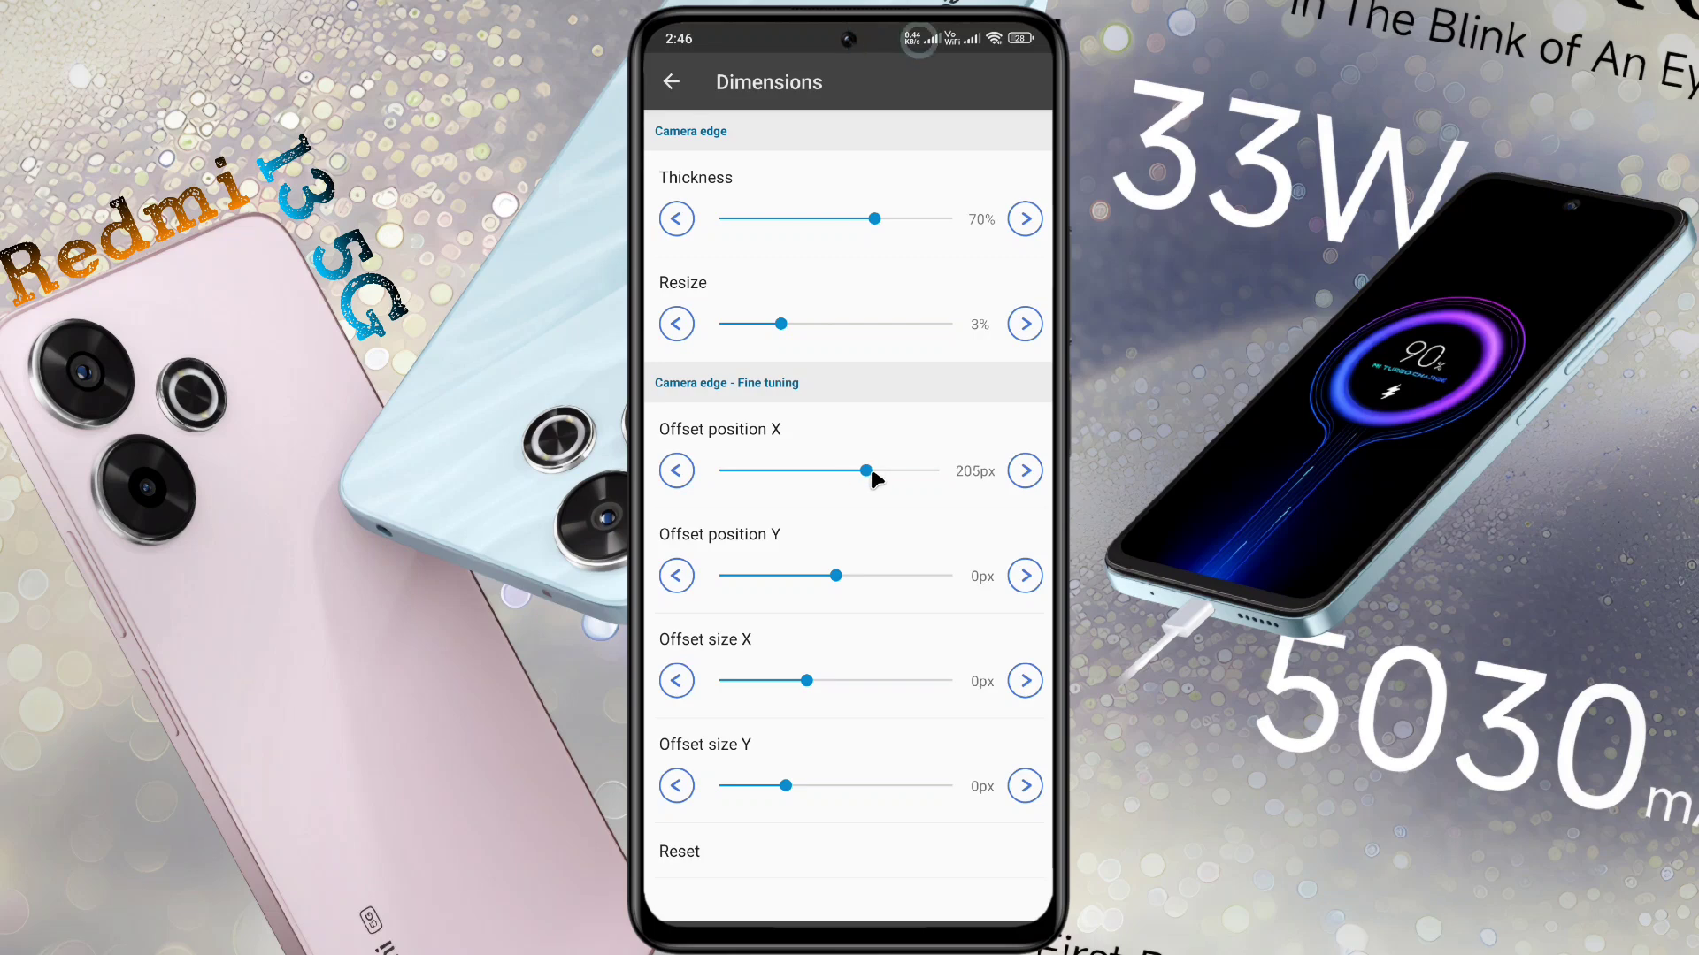
click(836, 470)
click(1026, 470)
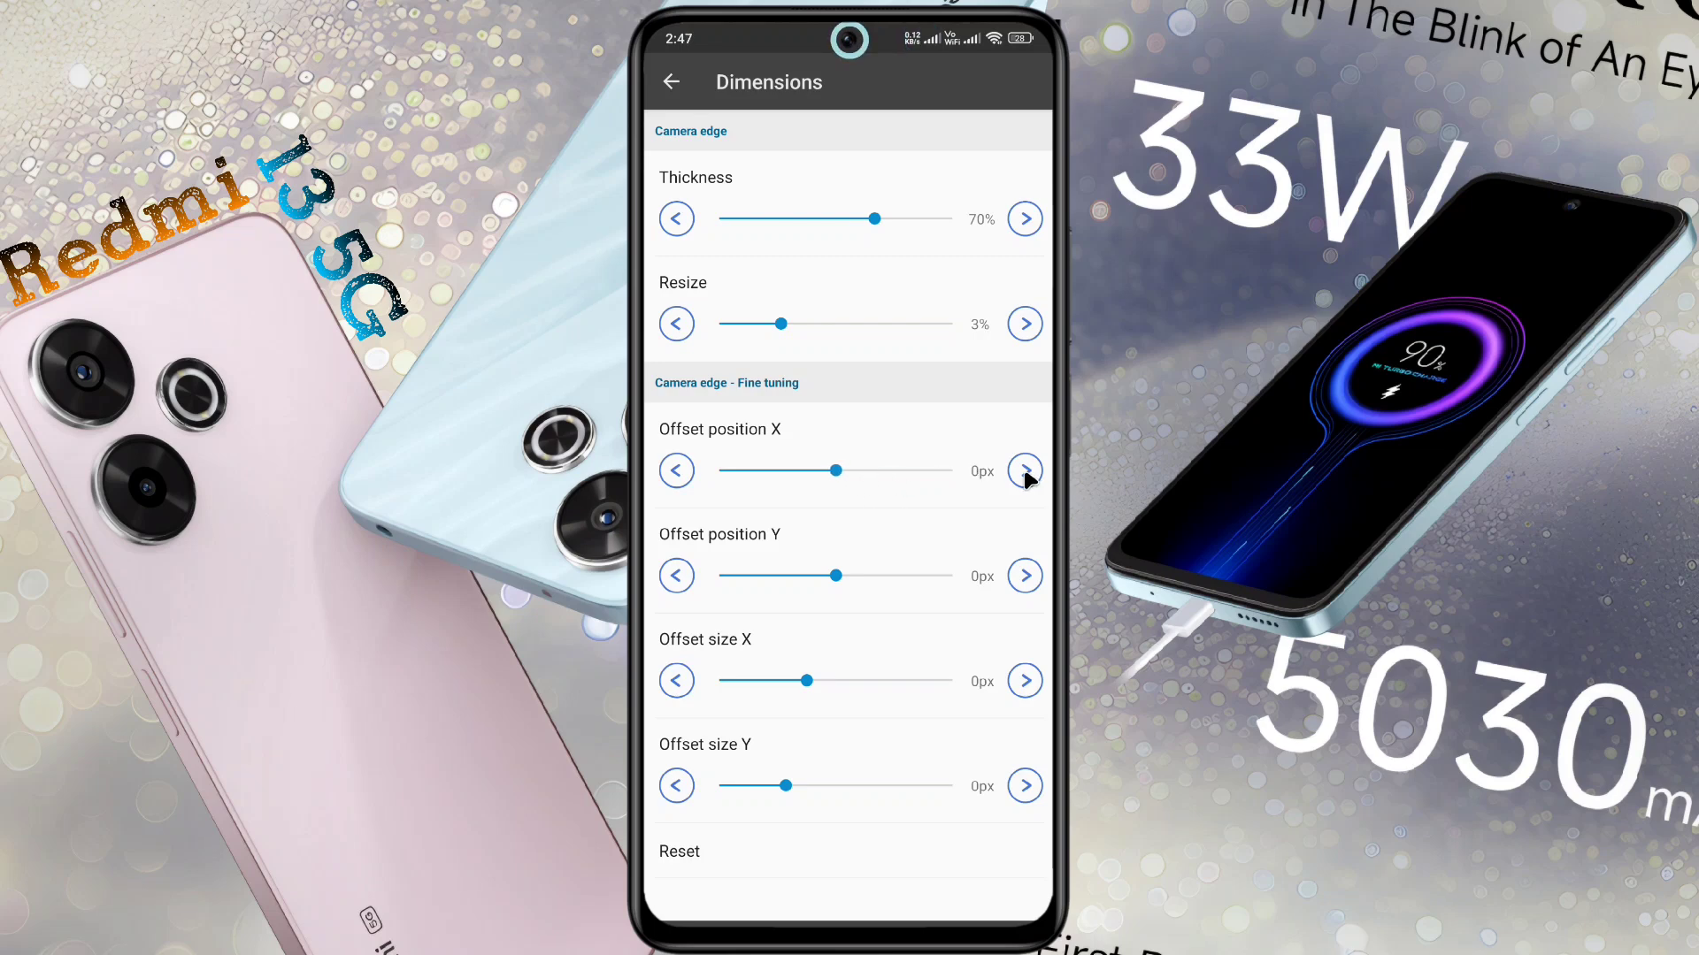
key(Escape)
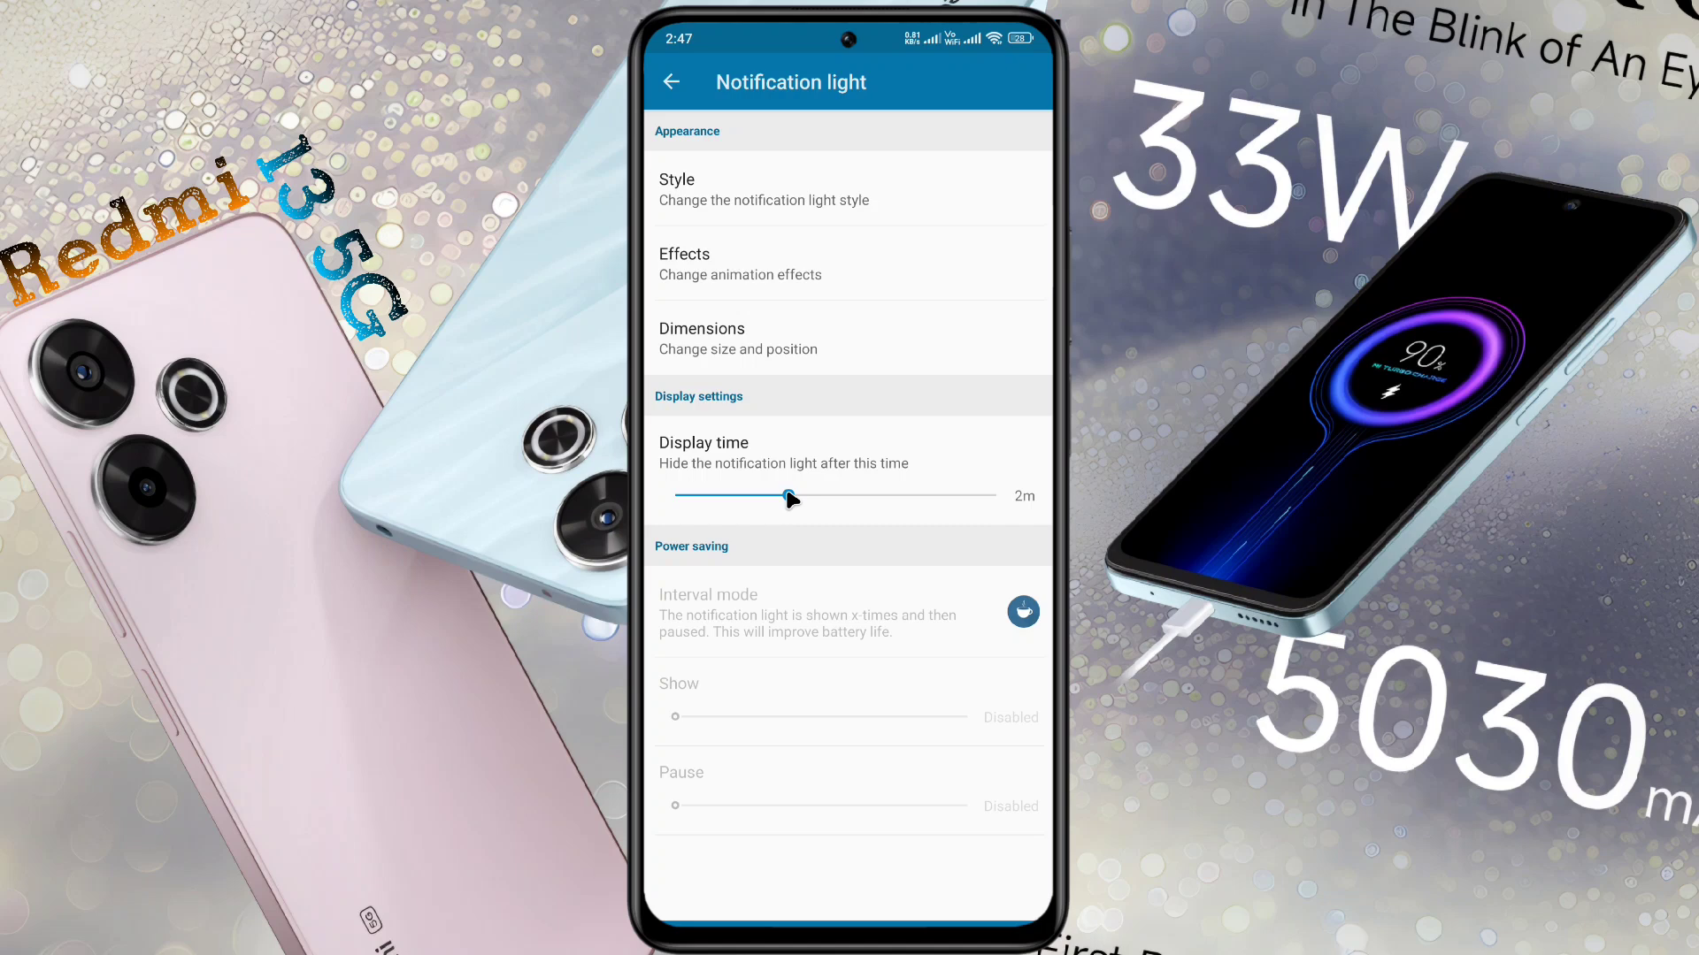
- Try to extend the notification light's display time, dismiss the Pro purchase offer, and leave the light settings
drag(790, 499, 837, 505)
click(763, 684)
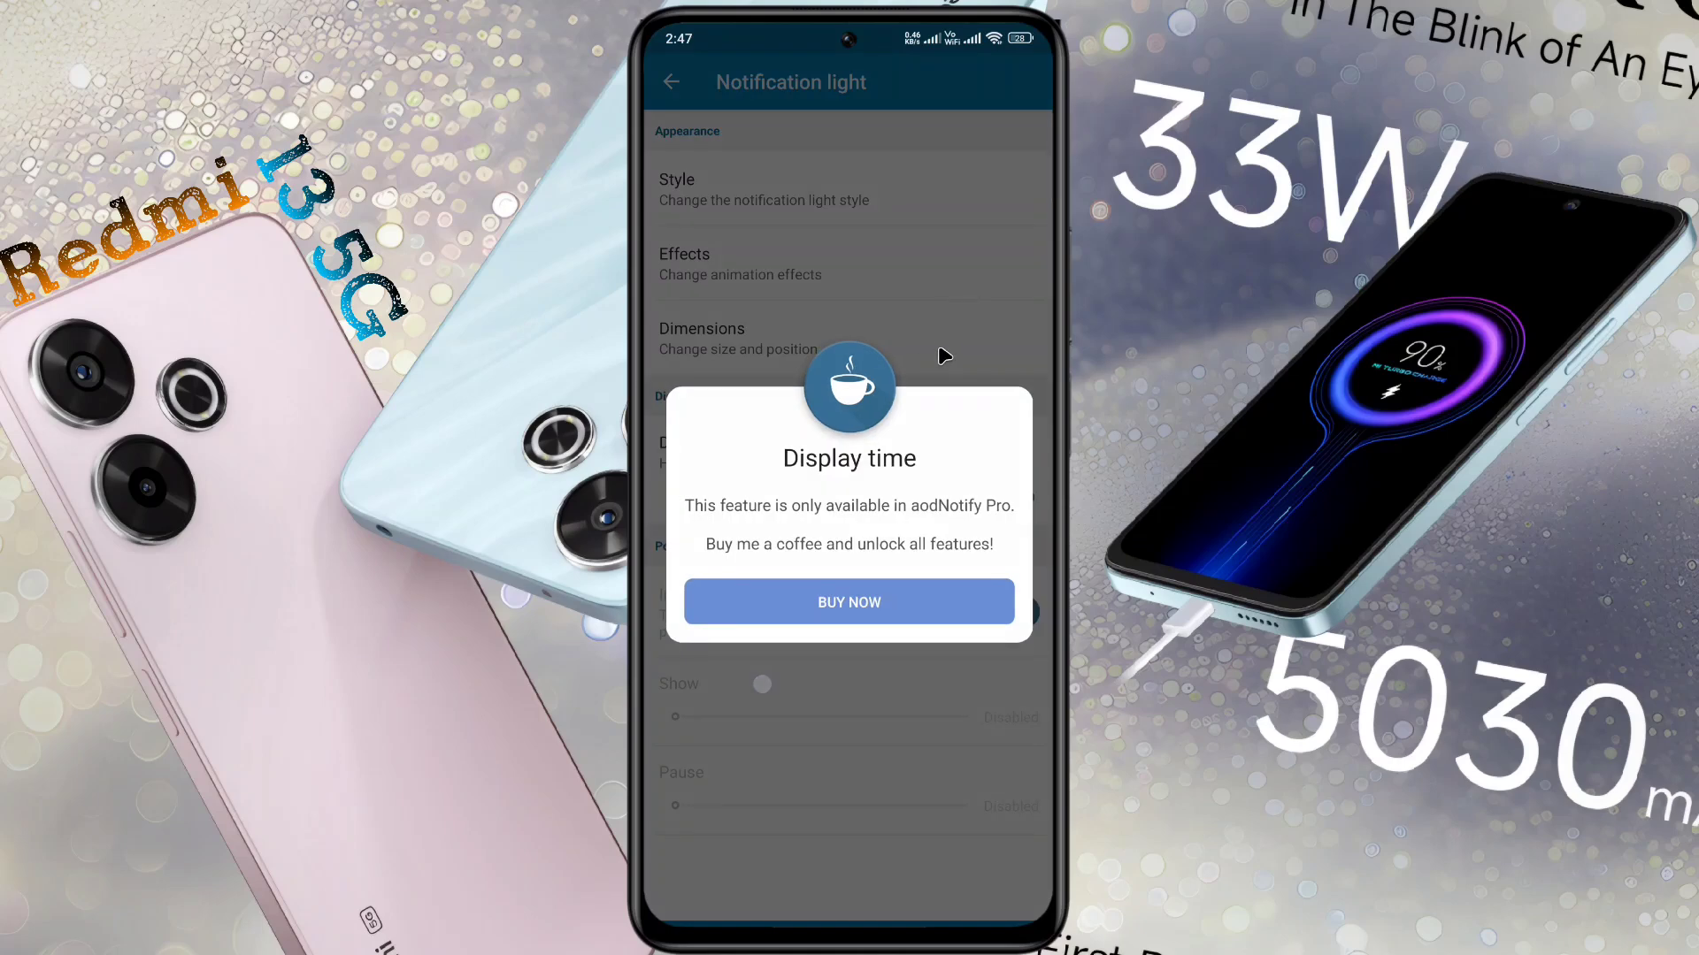
drag(648, 496, 797, 513)
- Look through the custom notification light colors for individual apps, including the color choices for Messaging
click(737, 476)
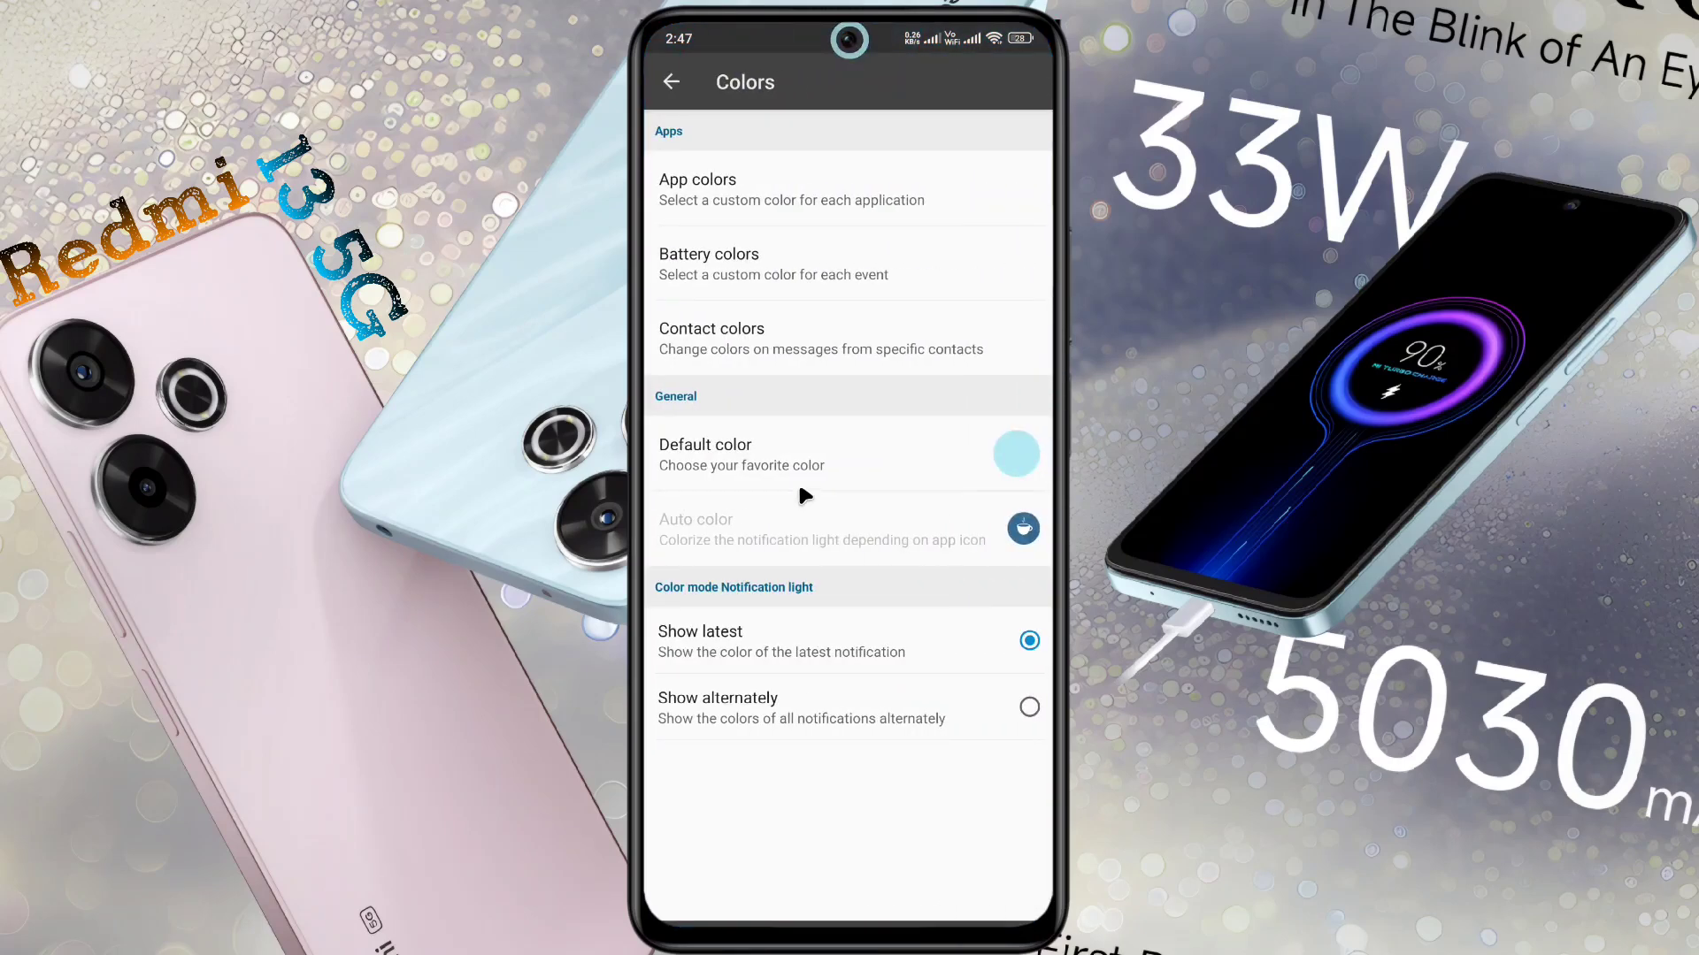
click(812, 200)
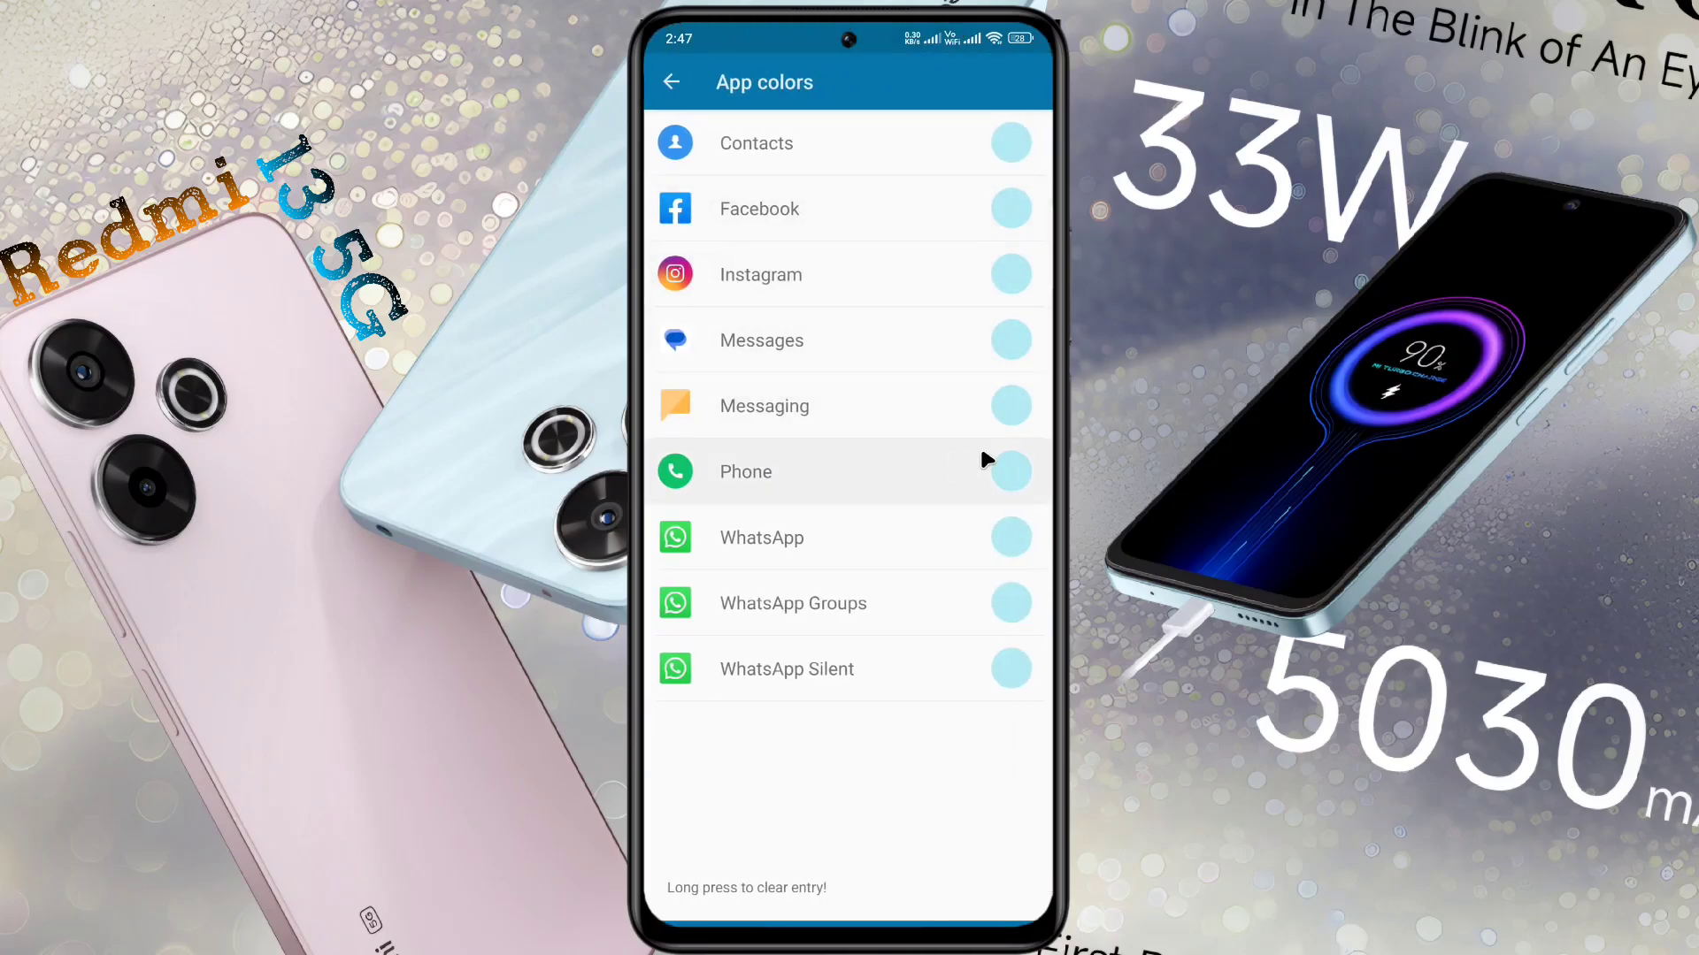
click(1011, 405)
key(Escape)
key(Escape)
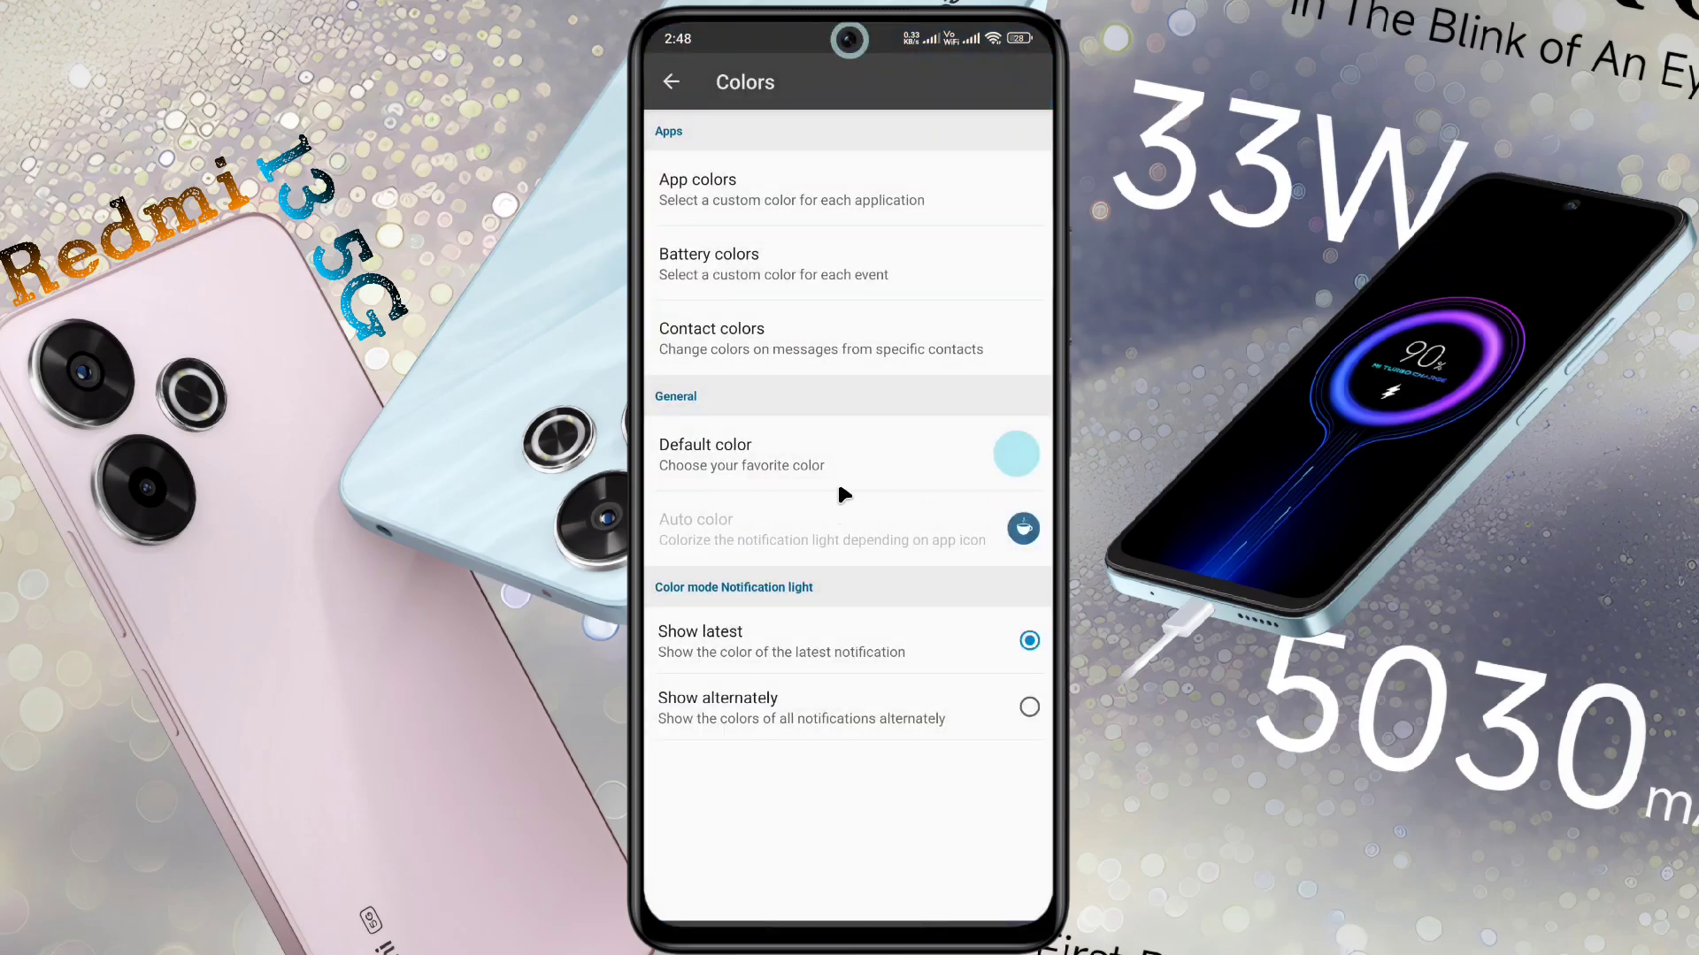
- Try yellow as the notification light's default color and settle on orange
click(1023, 449)
click(851, 557)
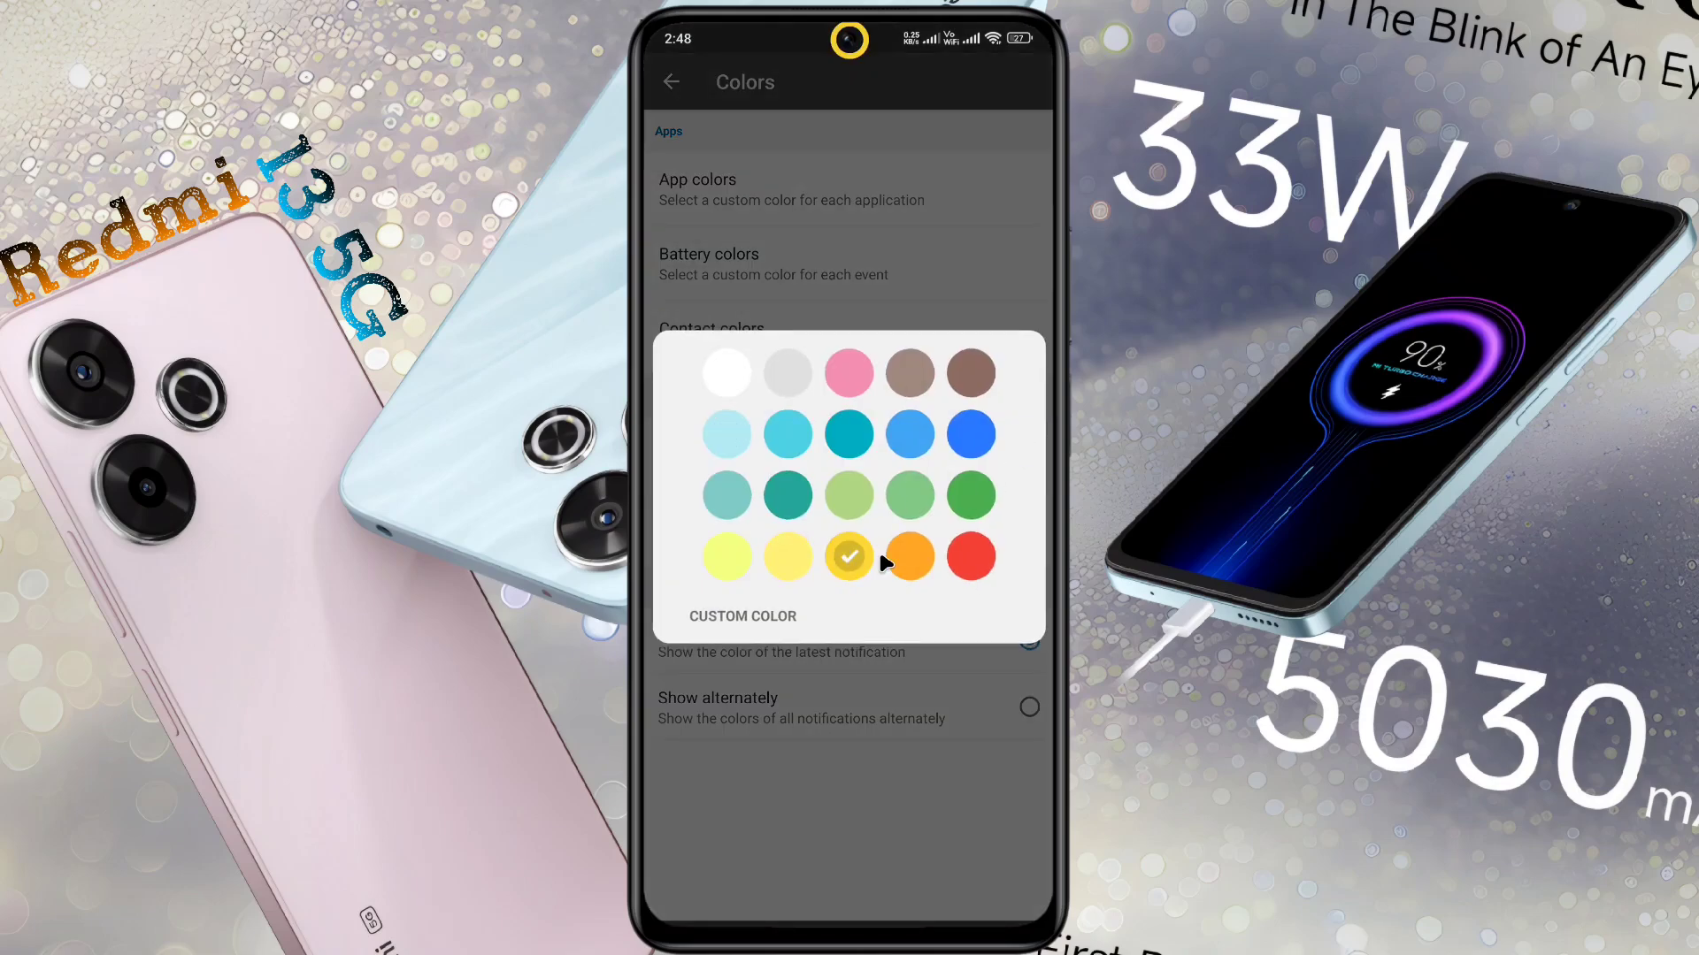
click(896, 562)
click(835, 279)
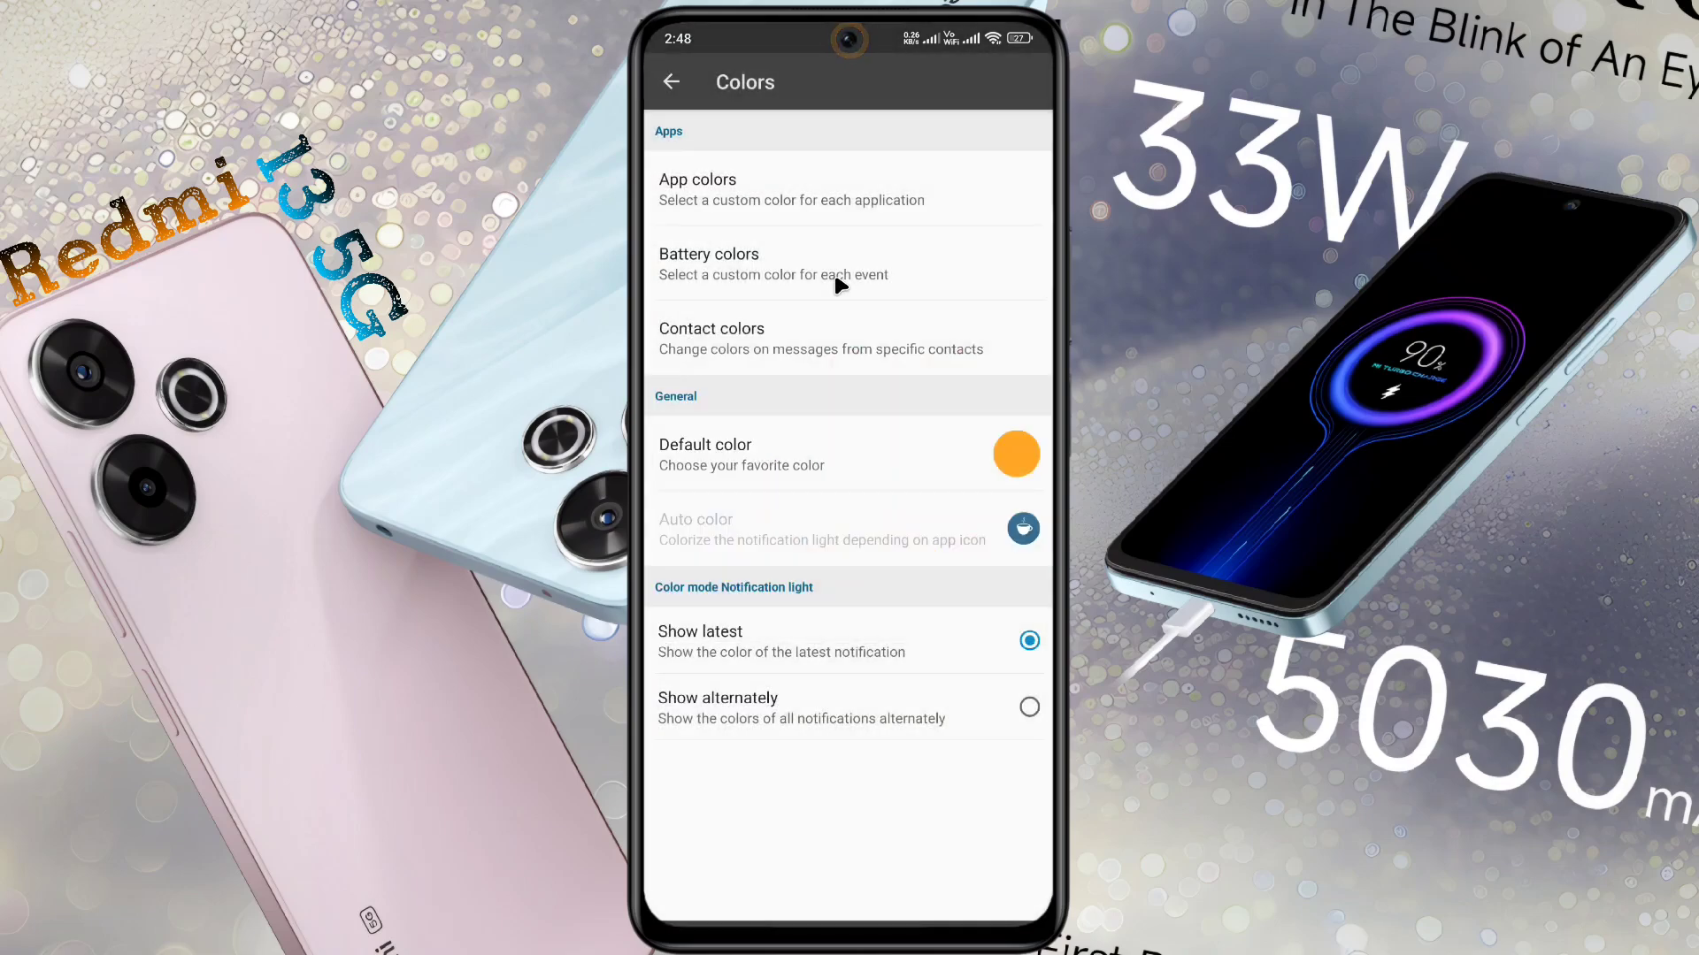
- Return to the phone's home screen and clear the pending notifications from the notification shade
key(super)
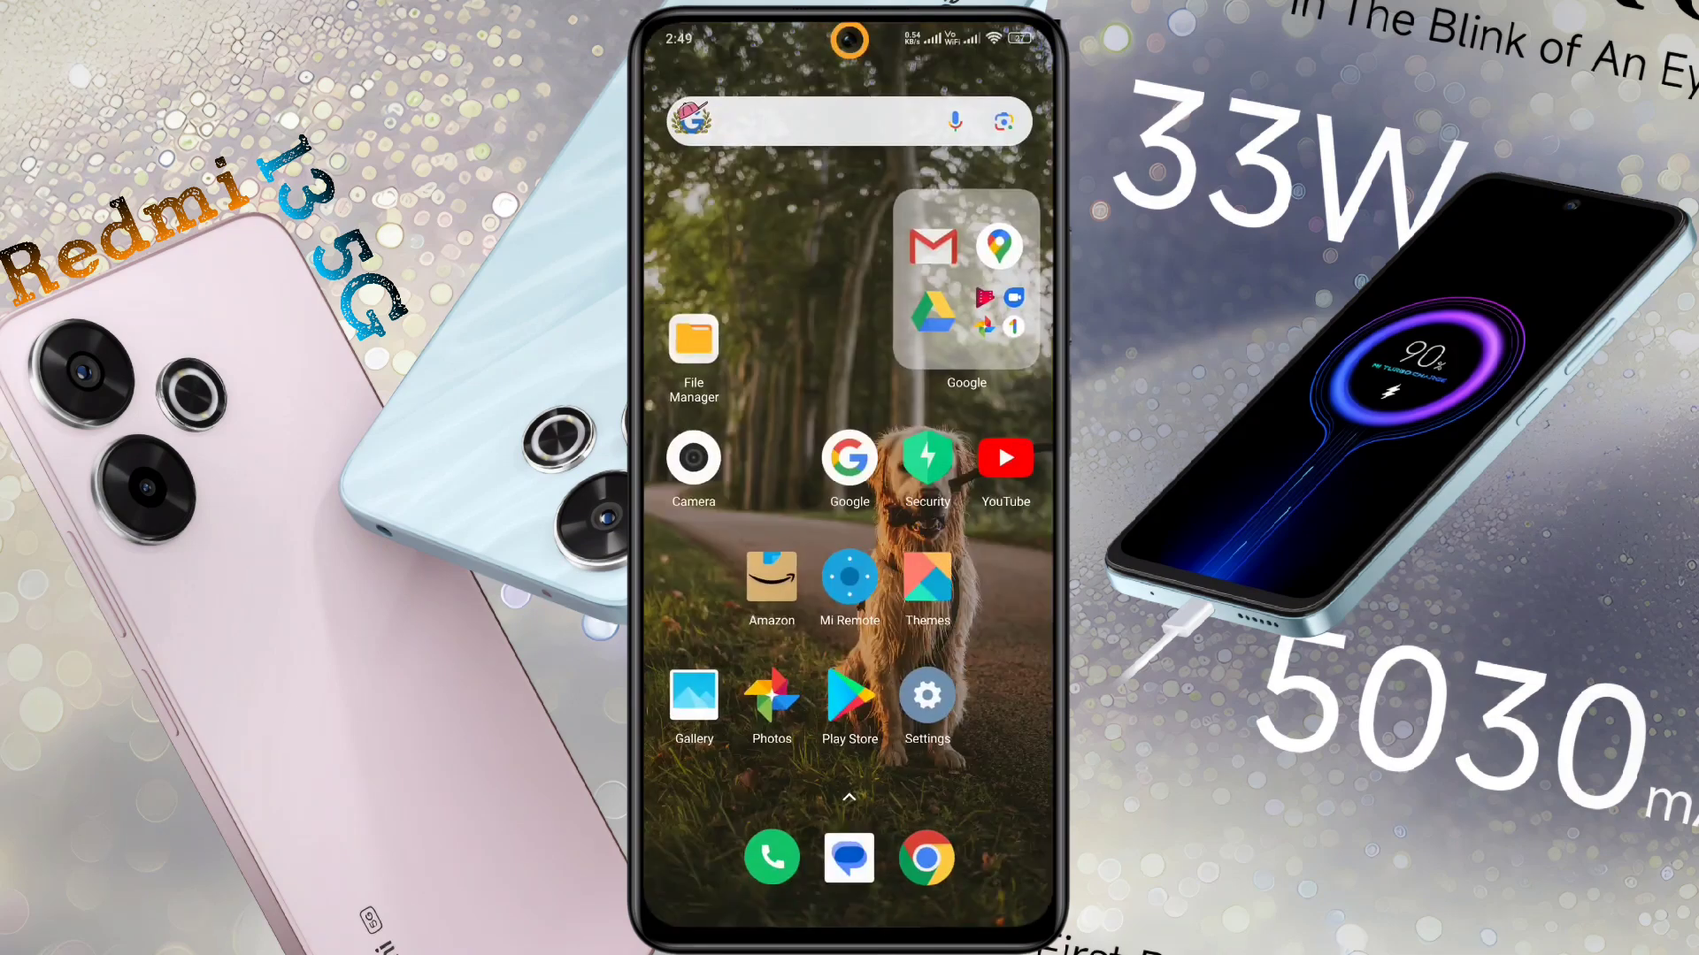
click(848, 872)
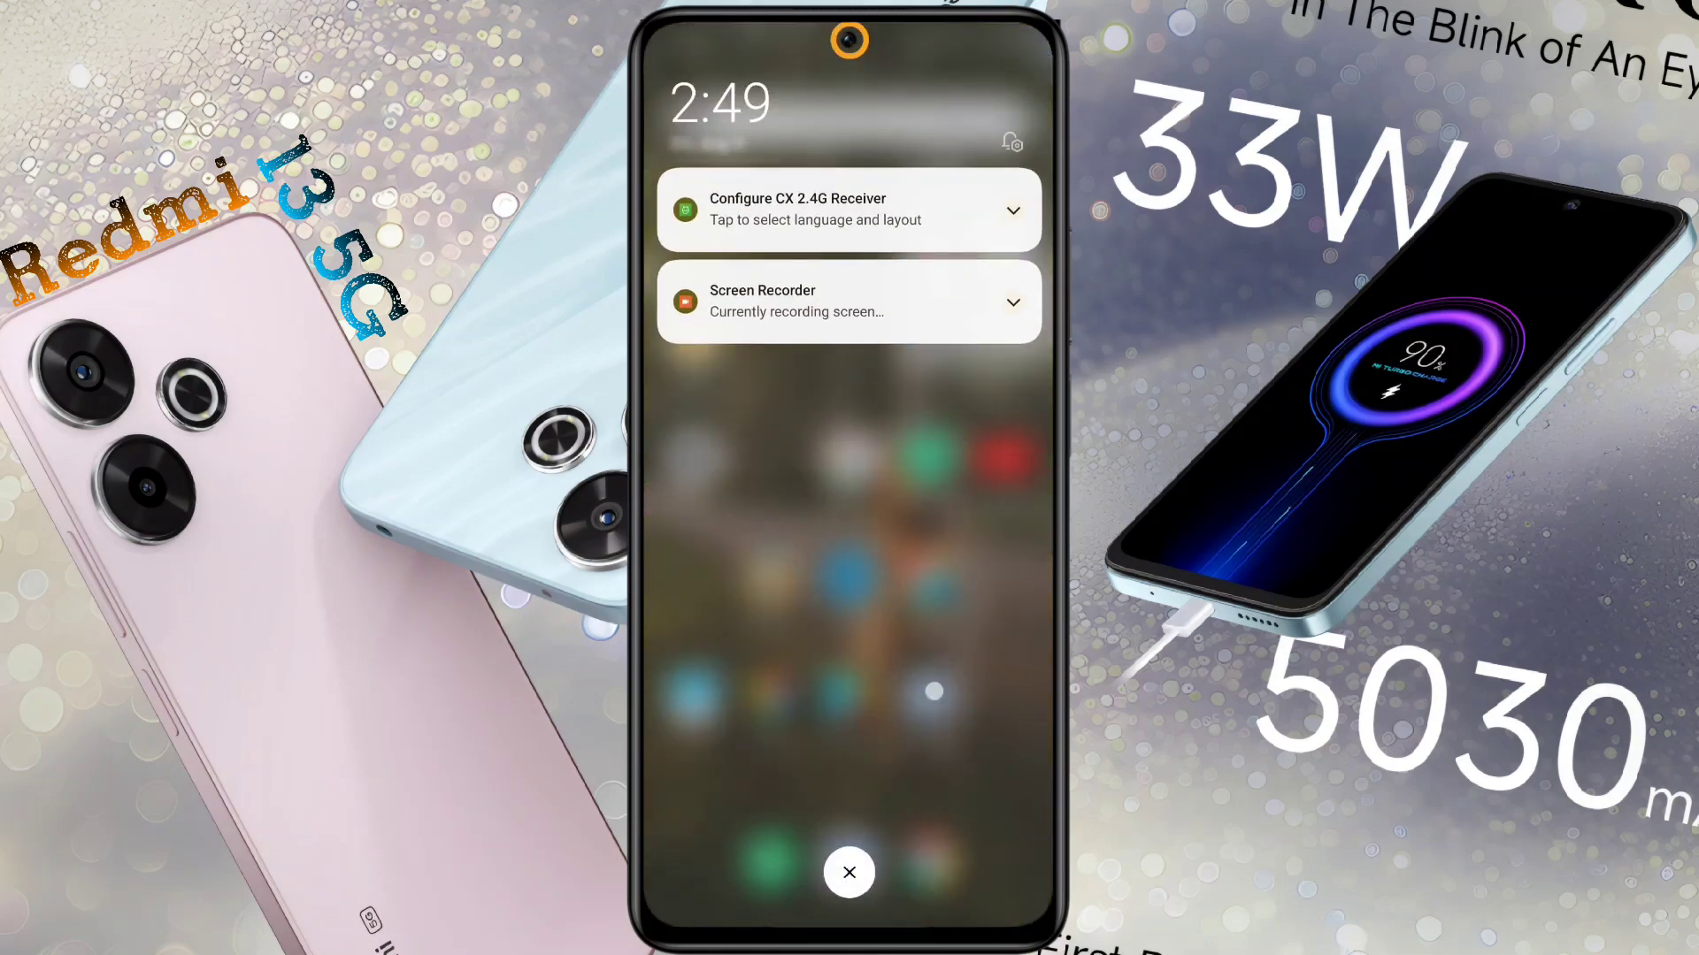